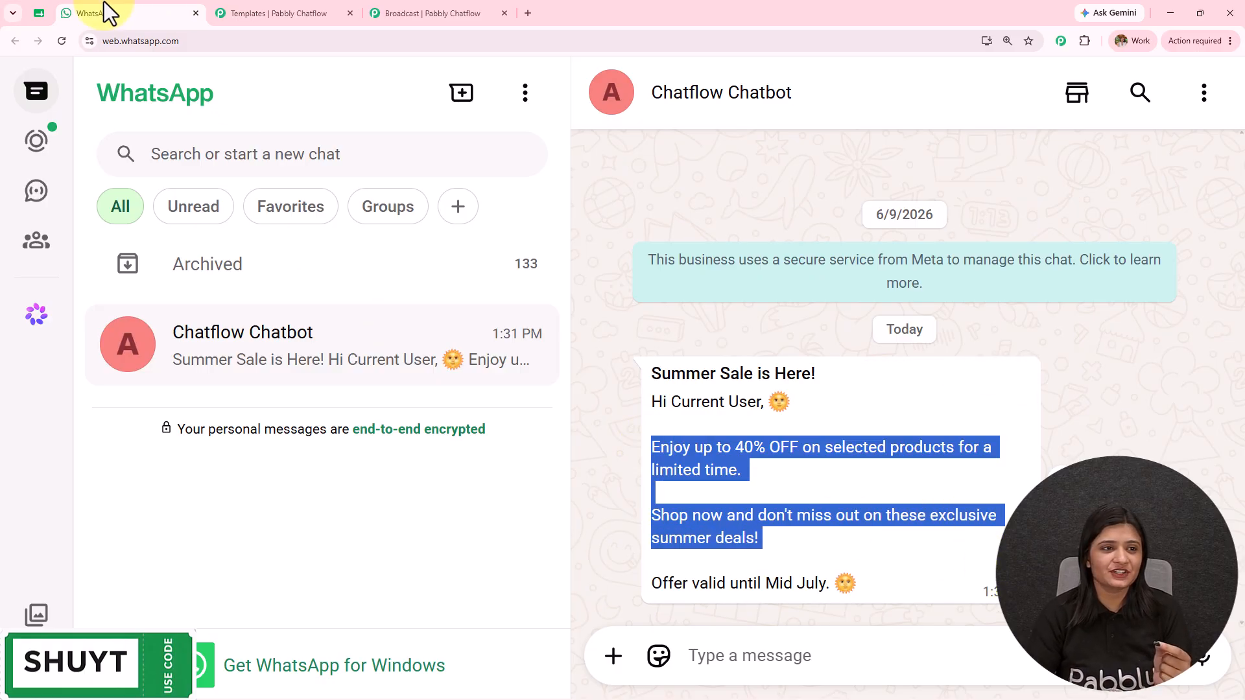
# - Review the employee contact spreadsheet, the summeroffer message template and the Broadcast page in their open browser tabs
pyautogui.click(40, 13)
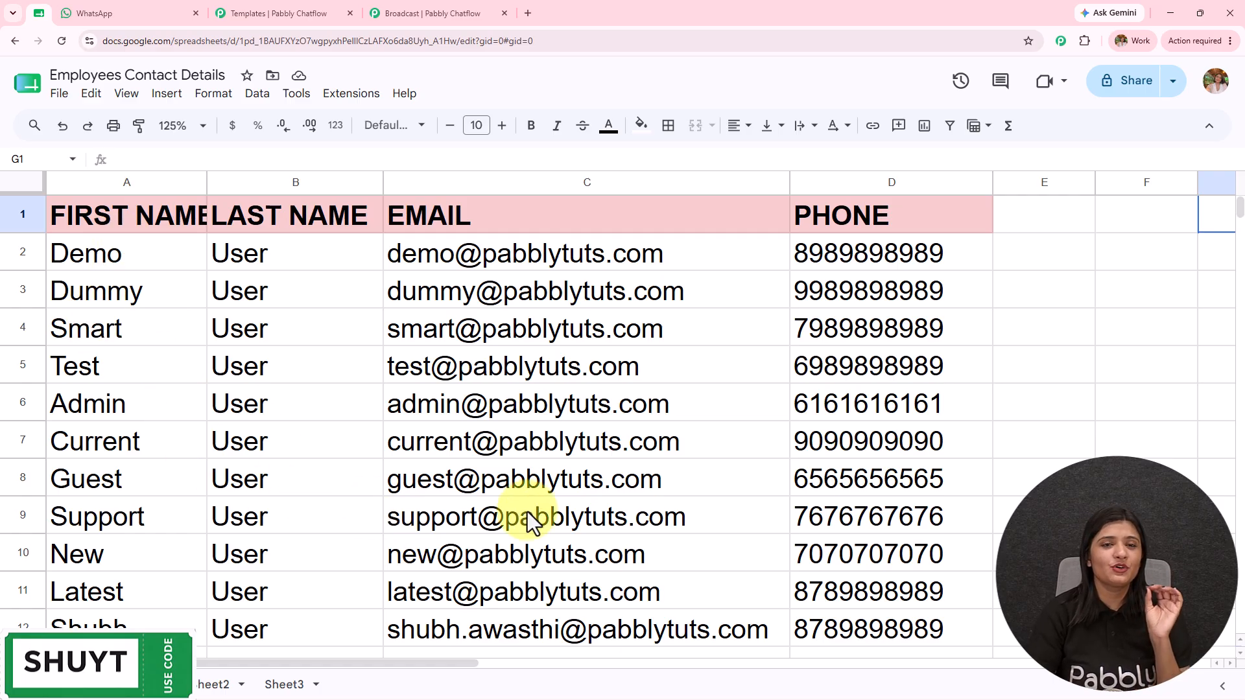
pyautogui.click(260, 13)
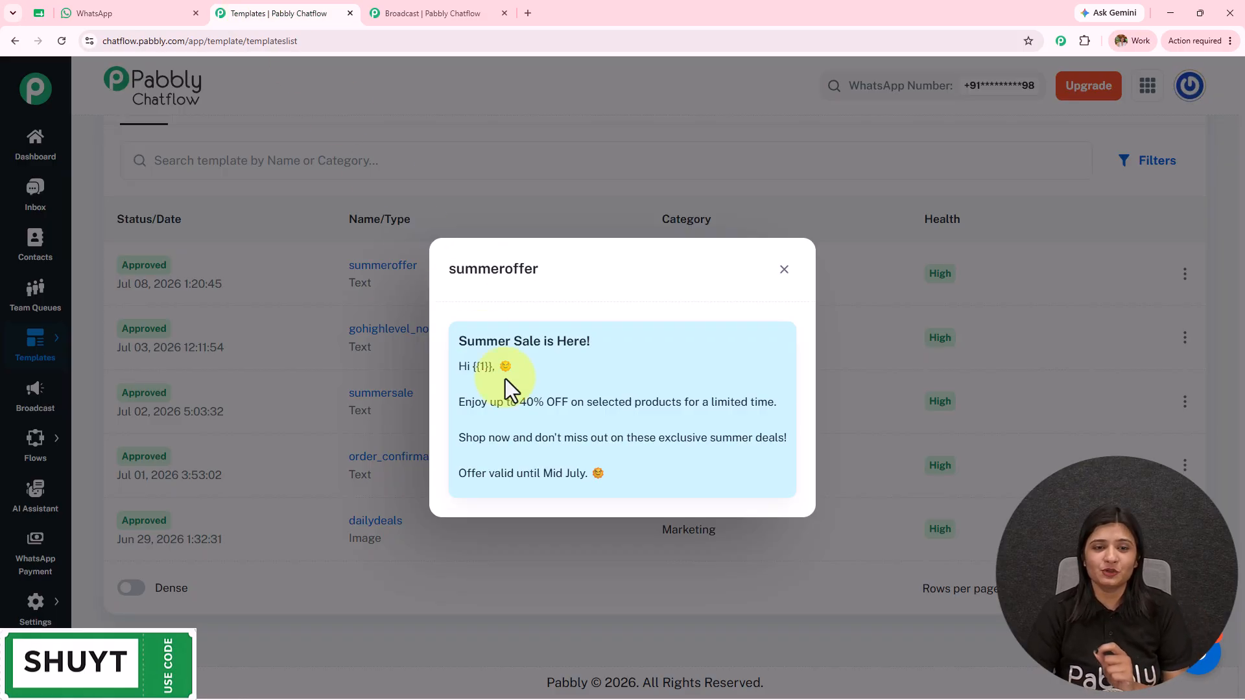
pyautogui.click(415, 13)
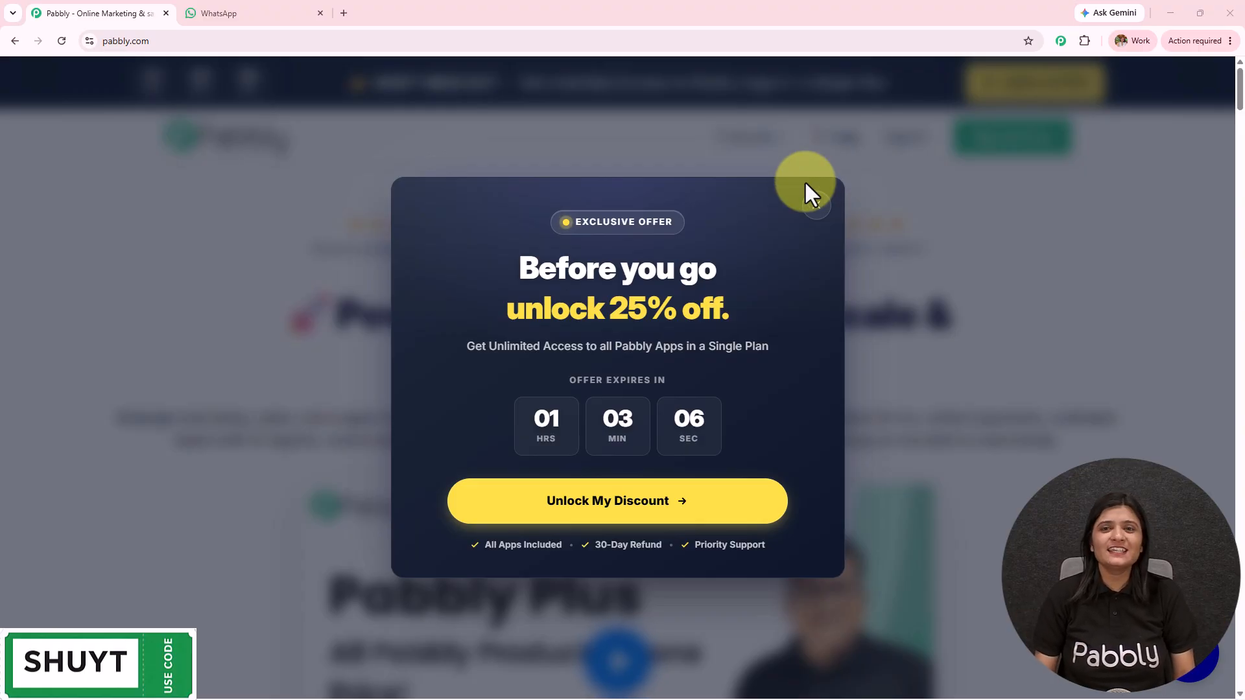
pyautogui.click(344, 13)
pyautogui.click(172, 41)
pyautogui.write('www.')
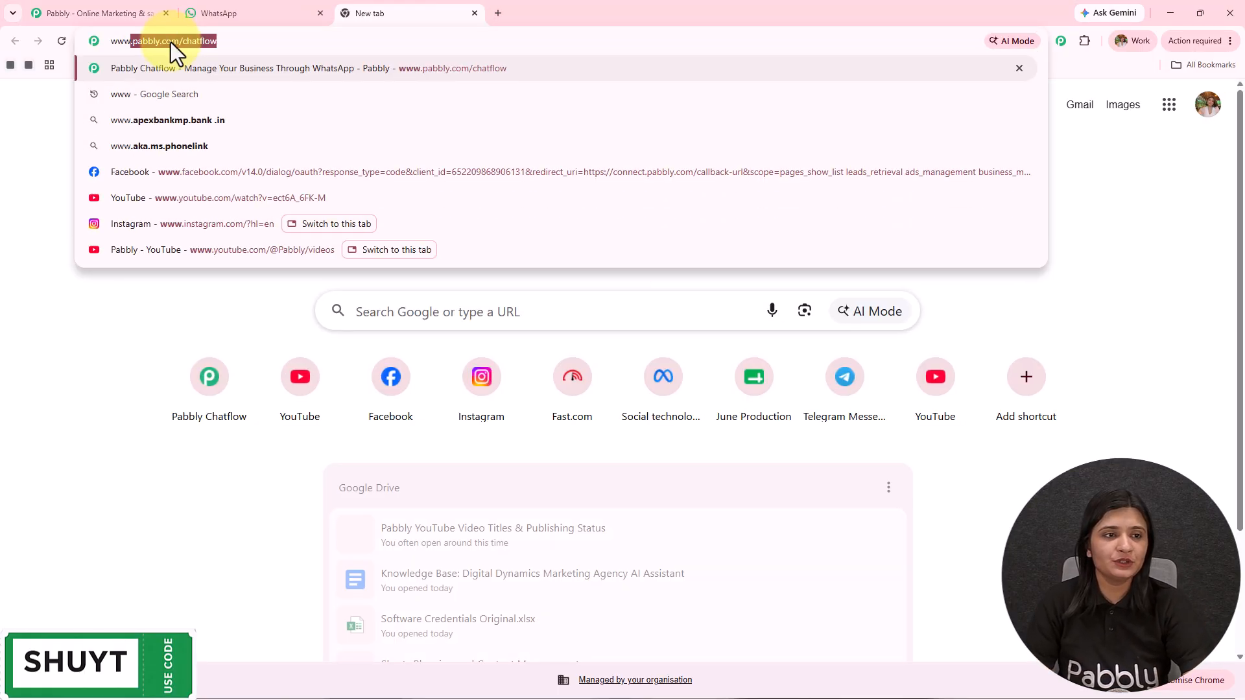
pyautogui.press('Return')
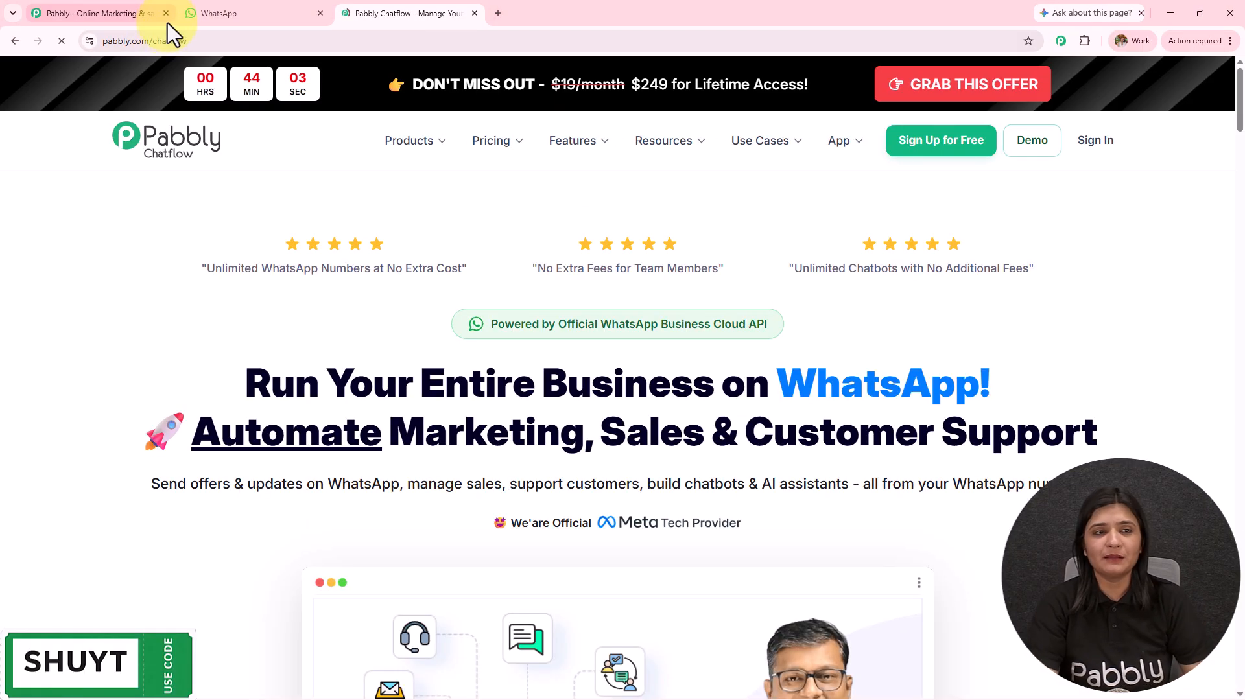
pyautogui.click(166, 13)
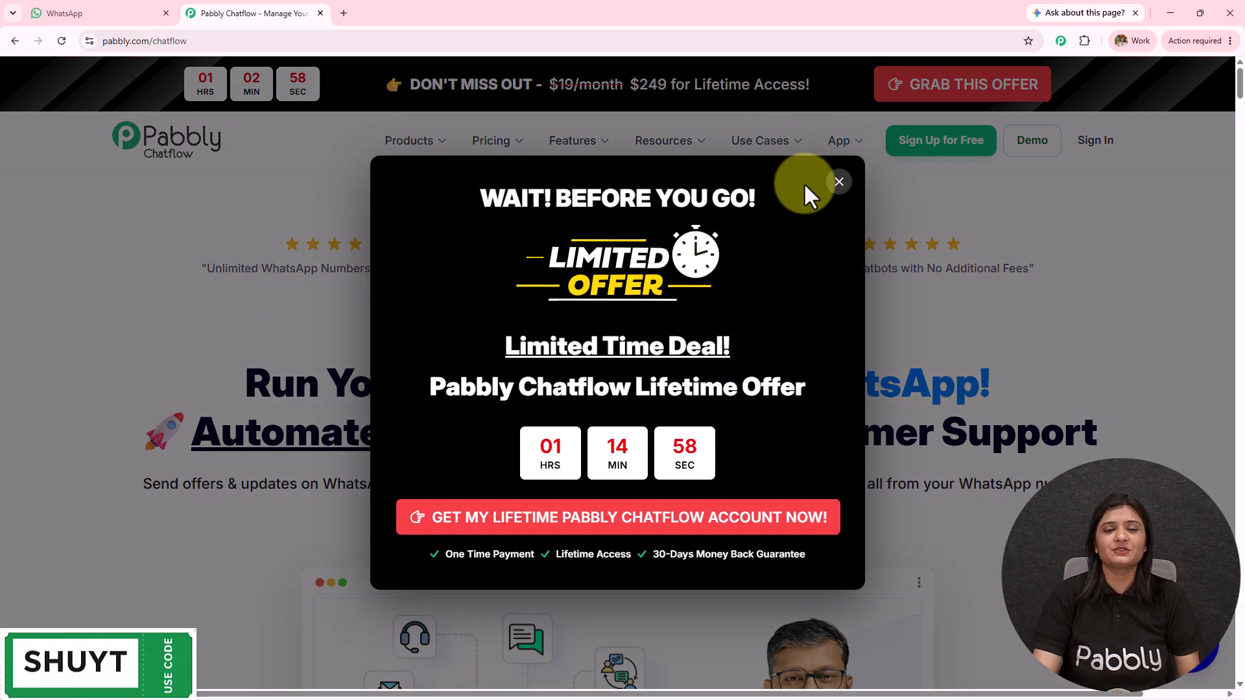
pyautogui.click(839, 186)
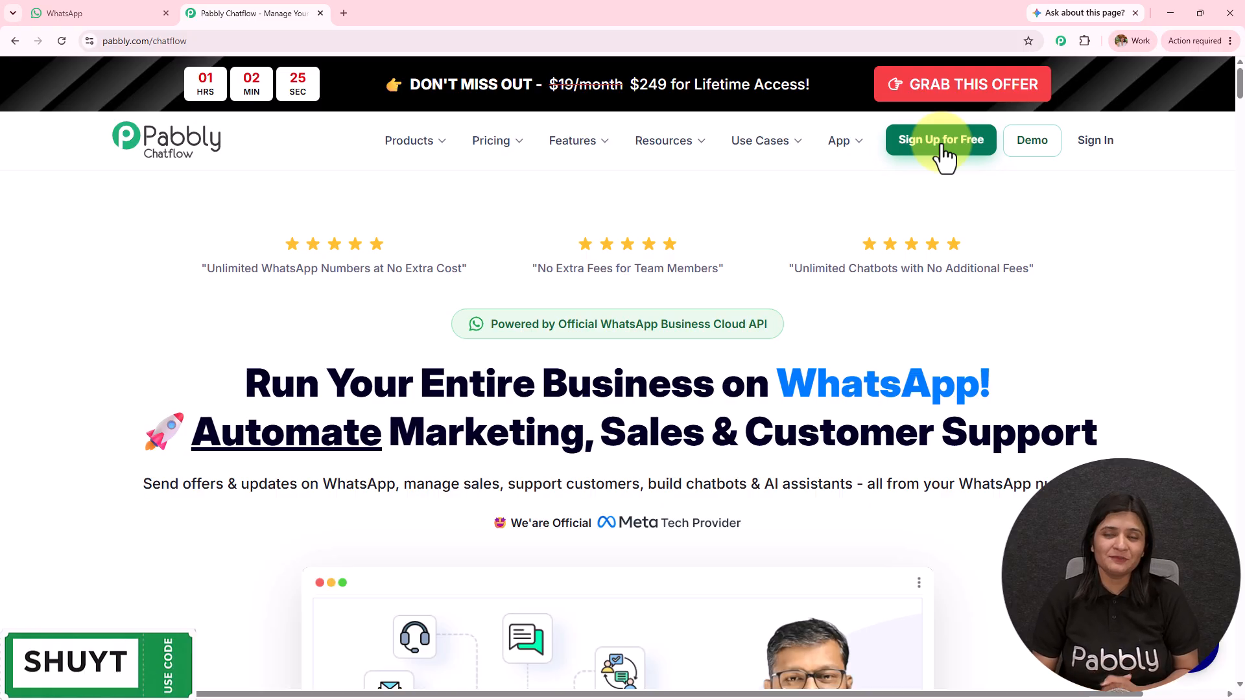
# - Sign in to the Pabbly account and access the Pabbly Chatflow app
pyautogui.click(1085, 144)
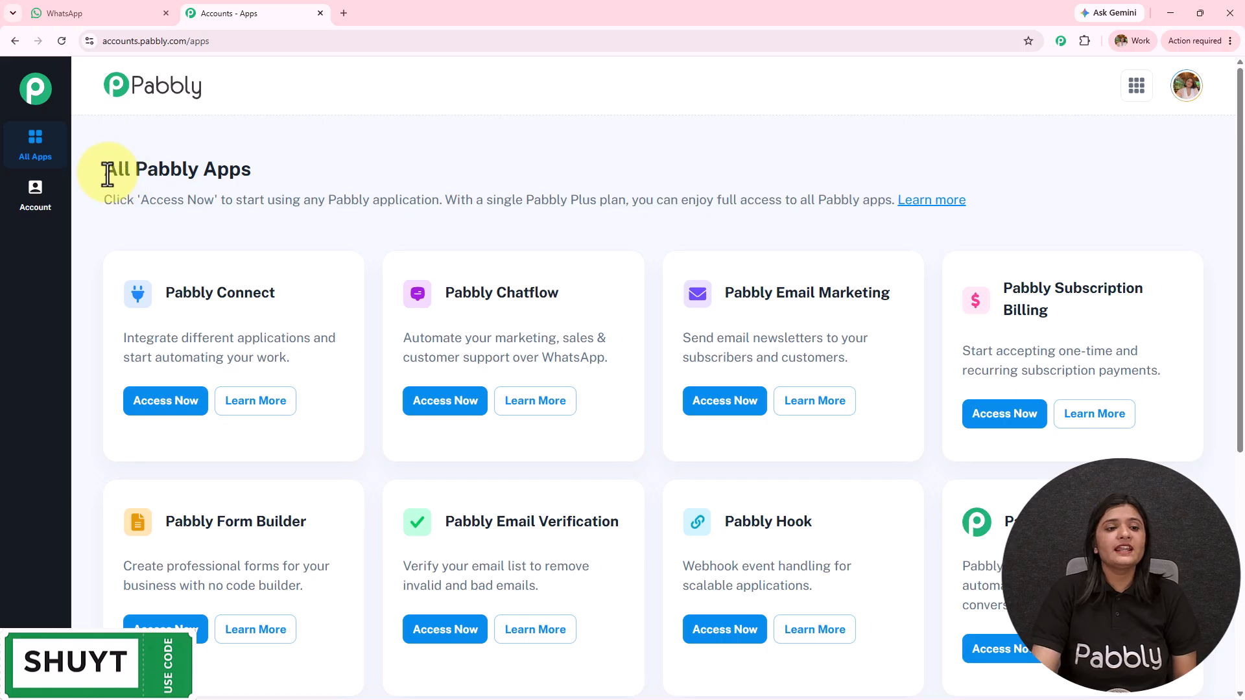
pyautogui.moveTo(104, 167); pyautogui.dragTo(356, 162)
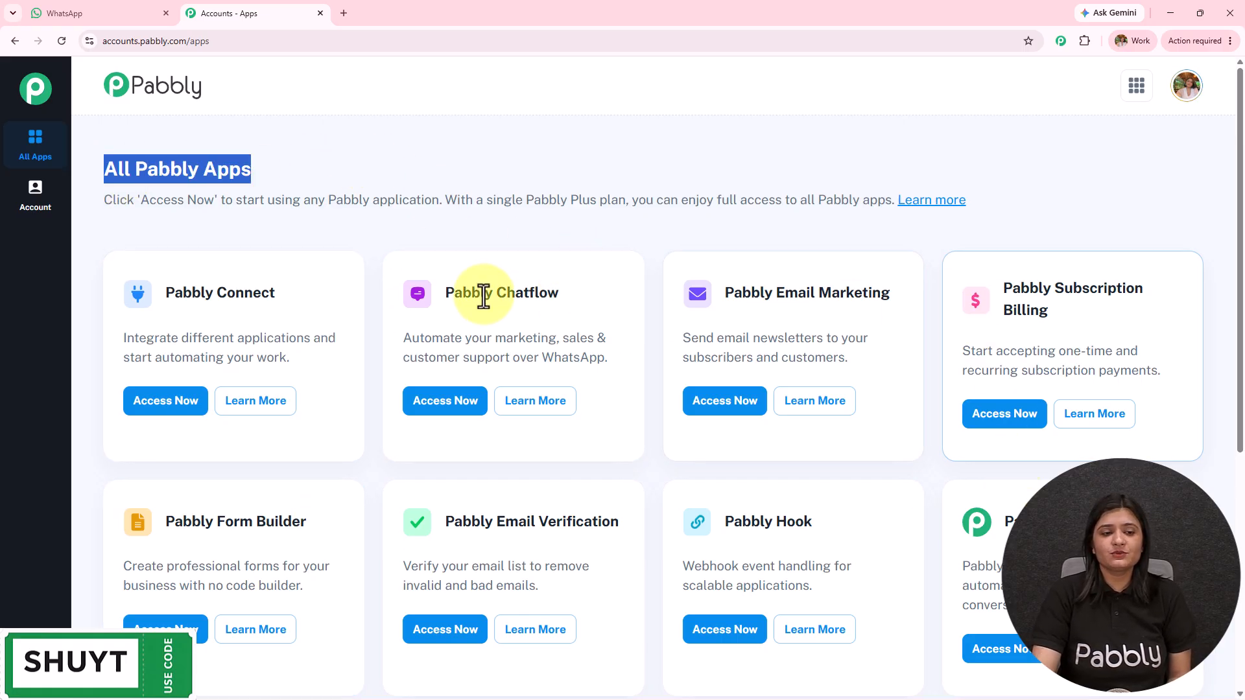
pyautogui.moveTo(444, 293); pyautogui.dragTo(562, 293)
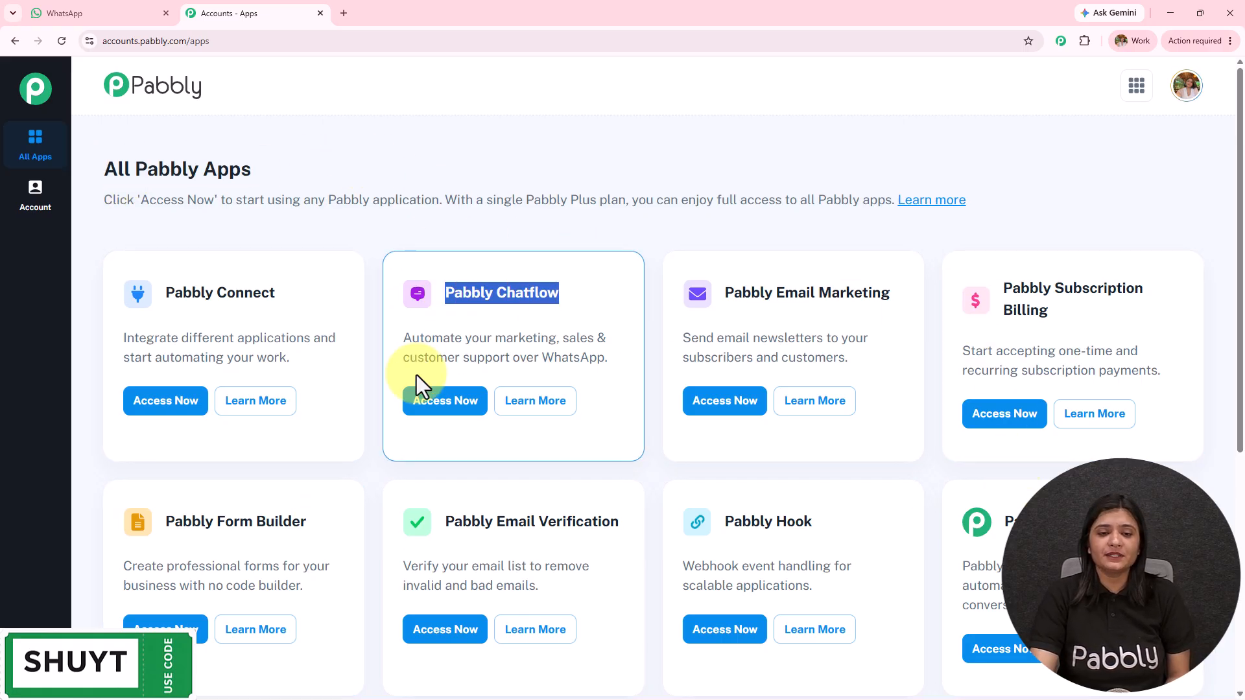
pyautogui.click(446, 403)
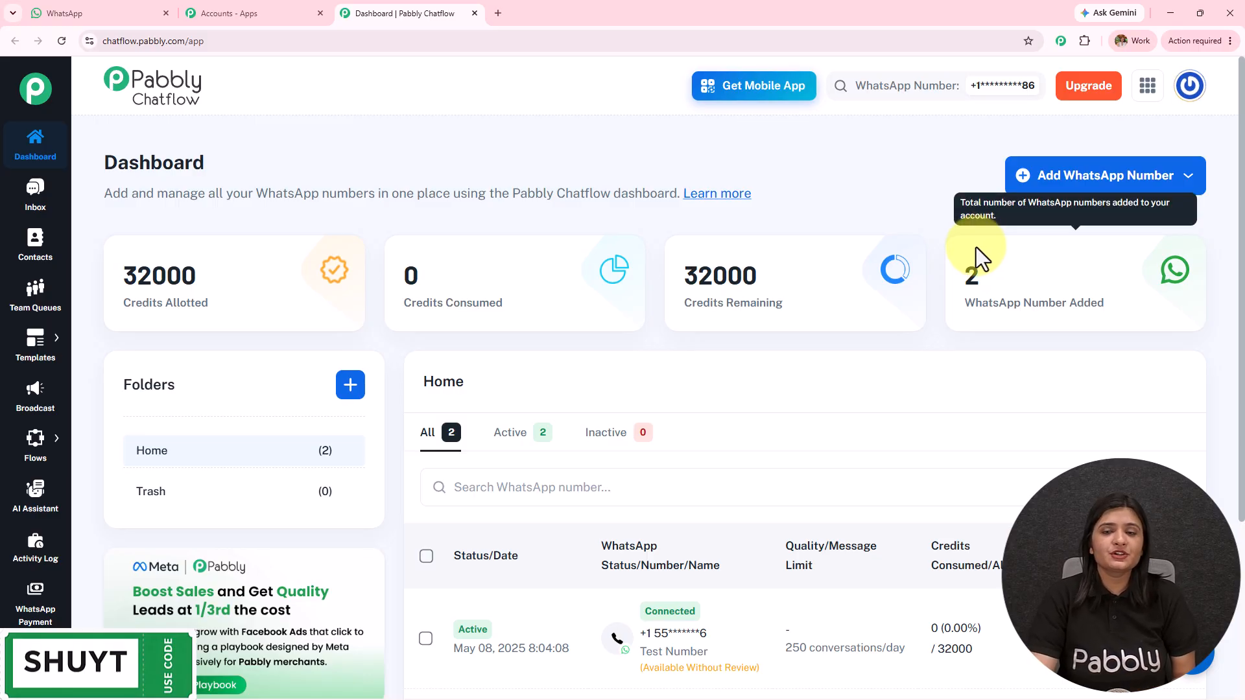
# - Examine the WhatsApp Connect and Manual Token Connect forms for adding a WhatsApp number, closing each without submitting
pyautogui.click(1108, 183)
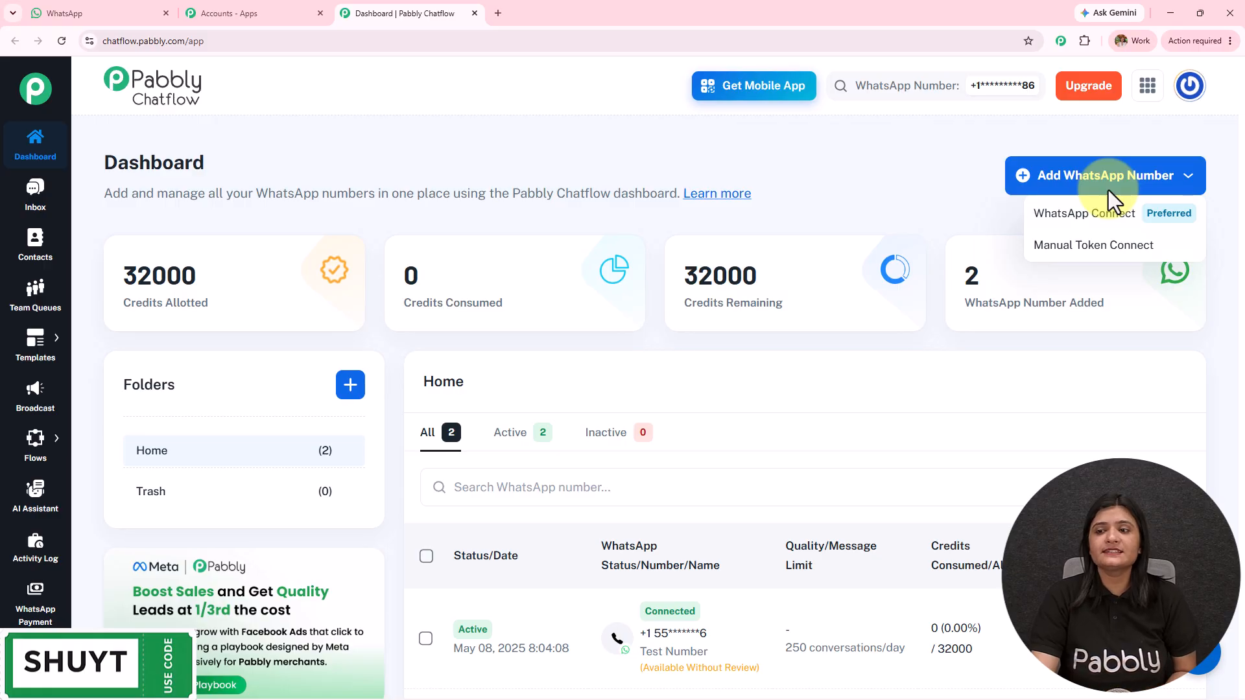
pyautogui.click(1110, 215)
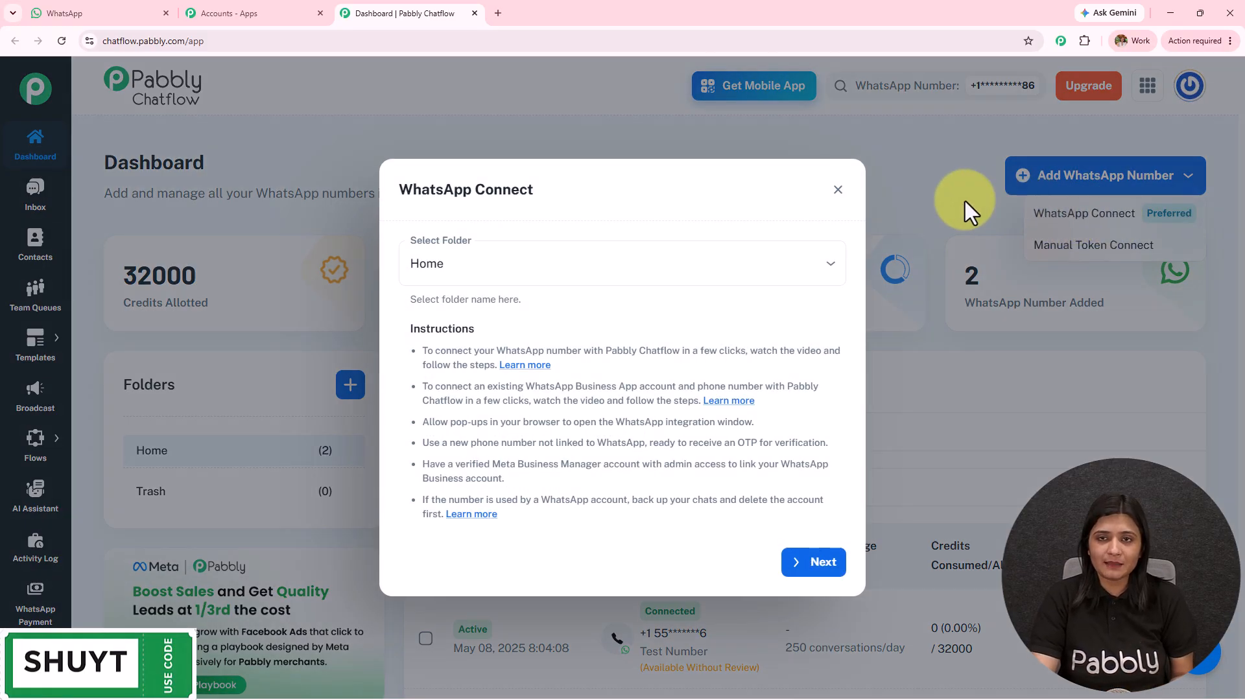
pyautogui.click(836, 190)
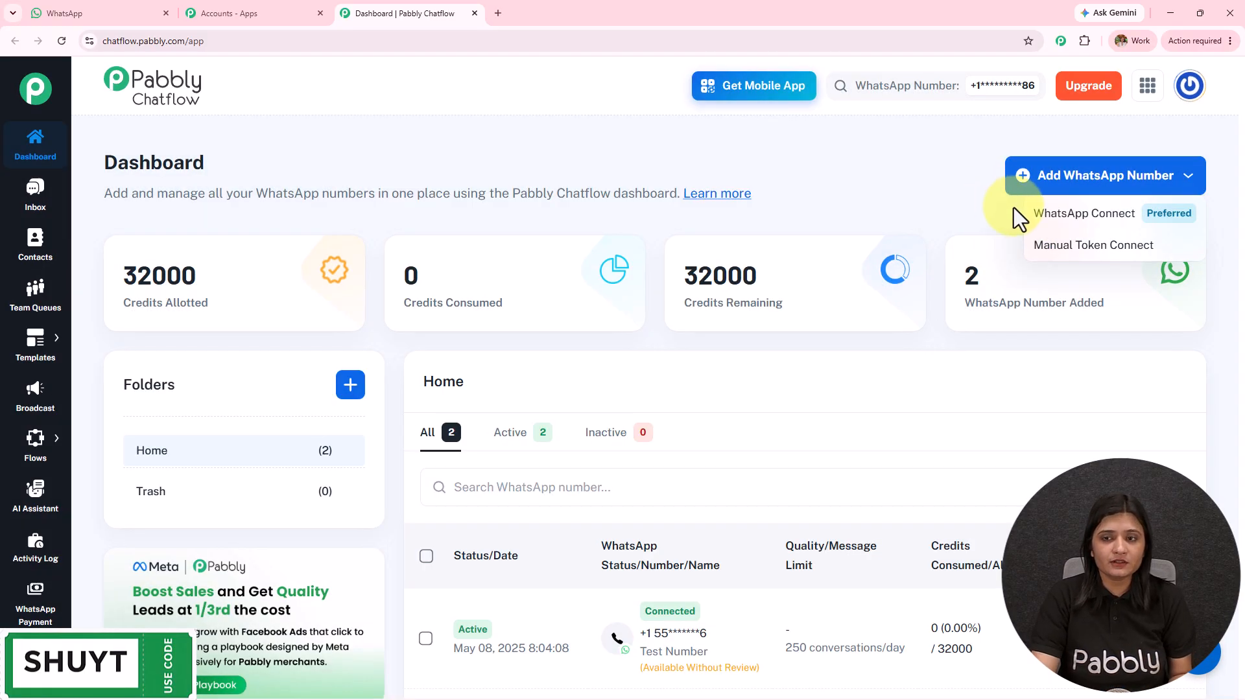
pyautogui.click(1055, 255)
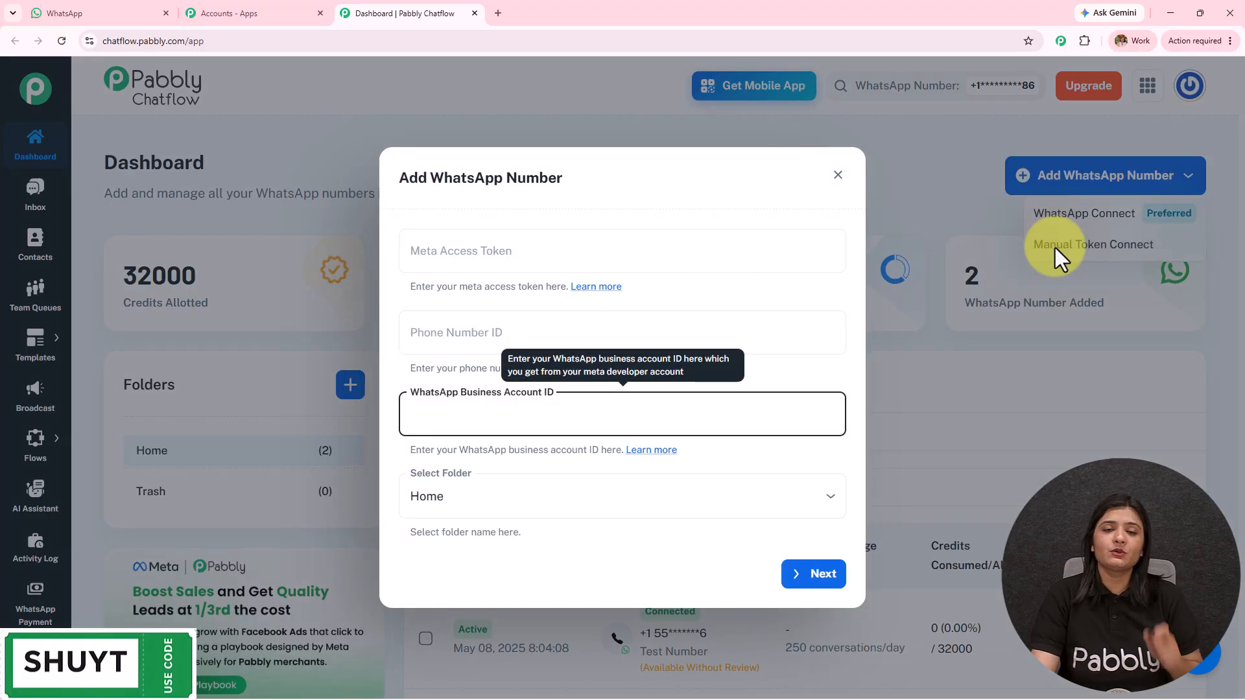
pyautogui.click(834, 176)
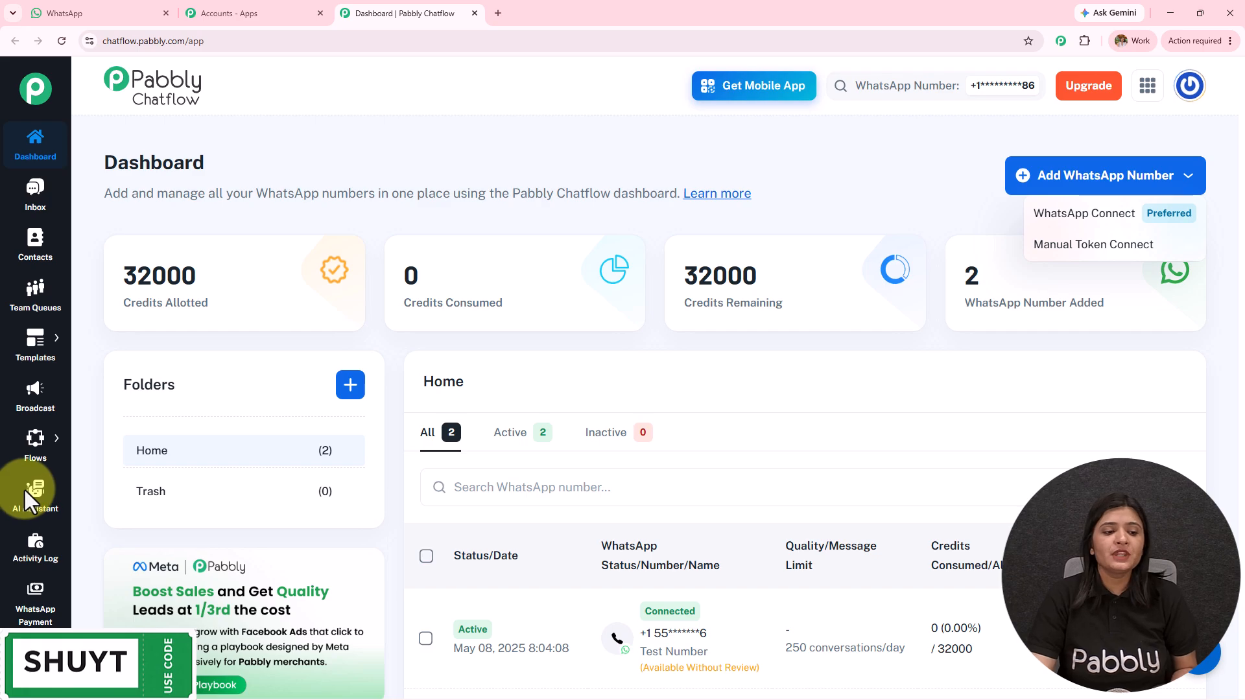
# - Open the templates list and look through the existing message templates
pyautogui.click(35, 347)
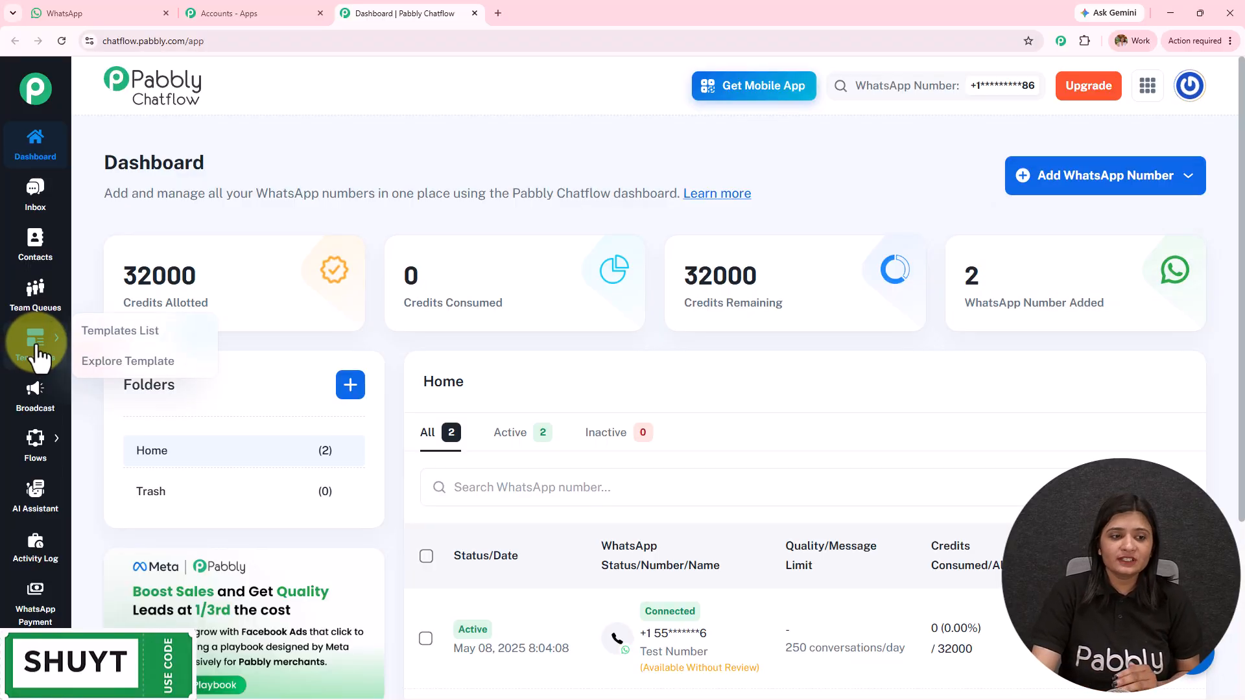
pyautogui.click(122, 334)
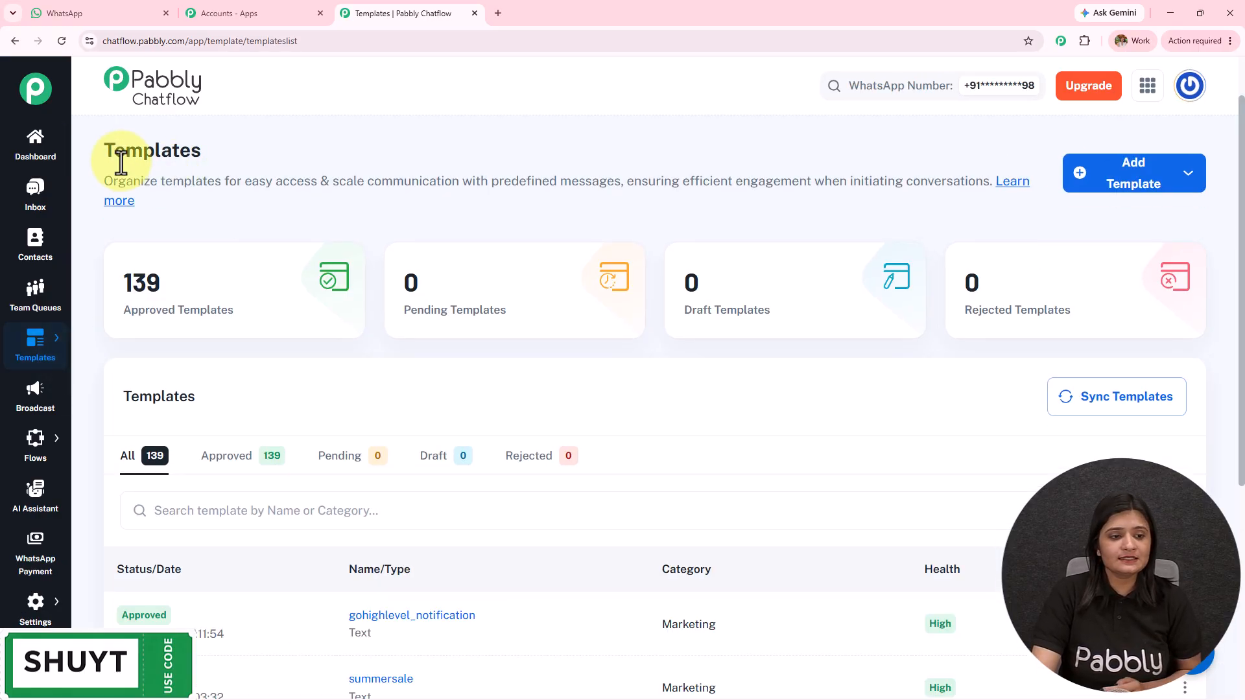
pyautogui.moveTo(108, 150); pyautogui.dragTo(356, 133)
pyautogui.scroll(-5, 491, 415)
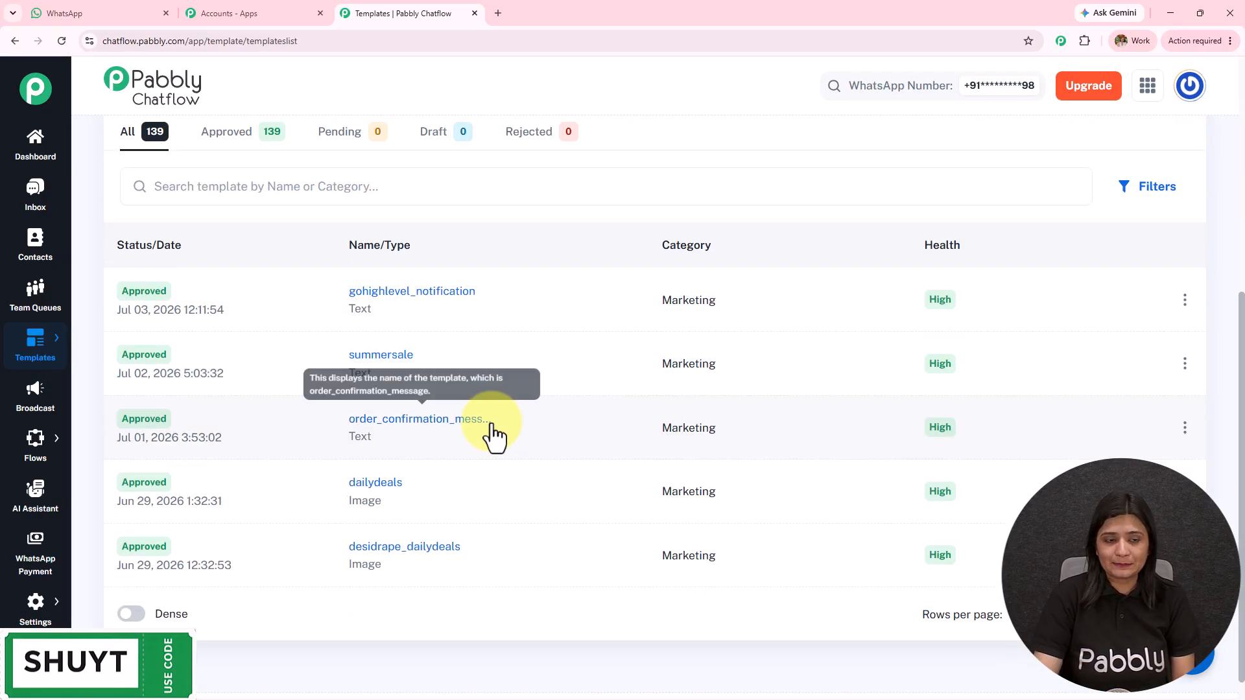
pyautogui.moveTo(1238, 347); pyautogui.dragTo(1230, 160)
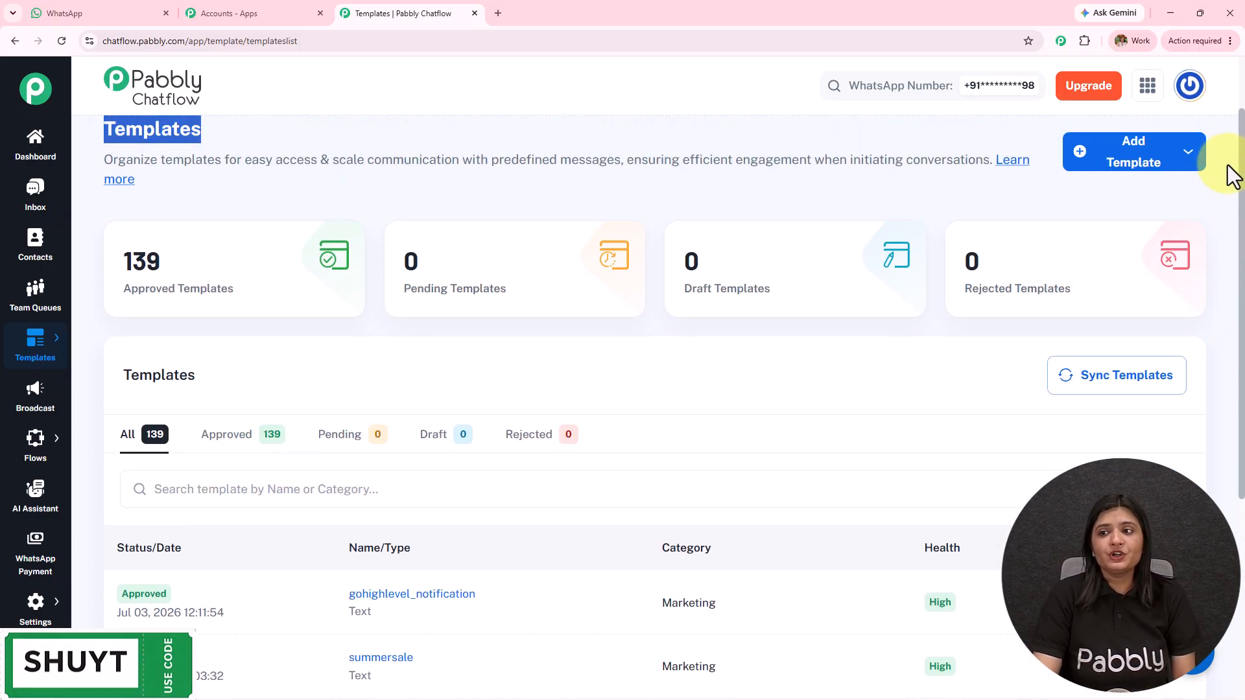
# - Start a new template without AI generation and set its category to Marketing
pyautogui.click(1136, 162)
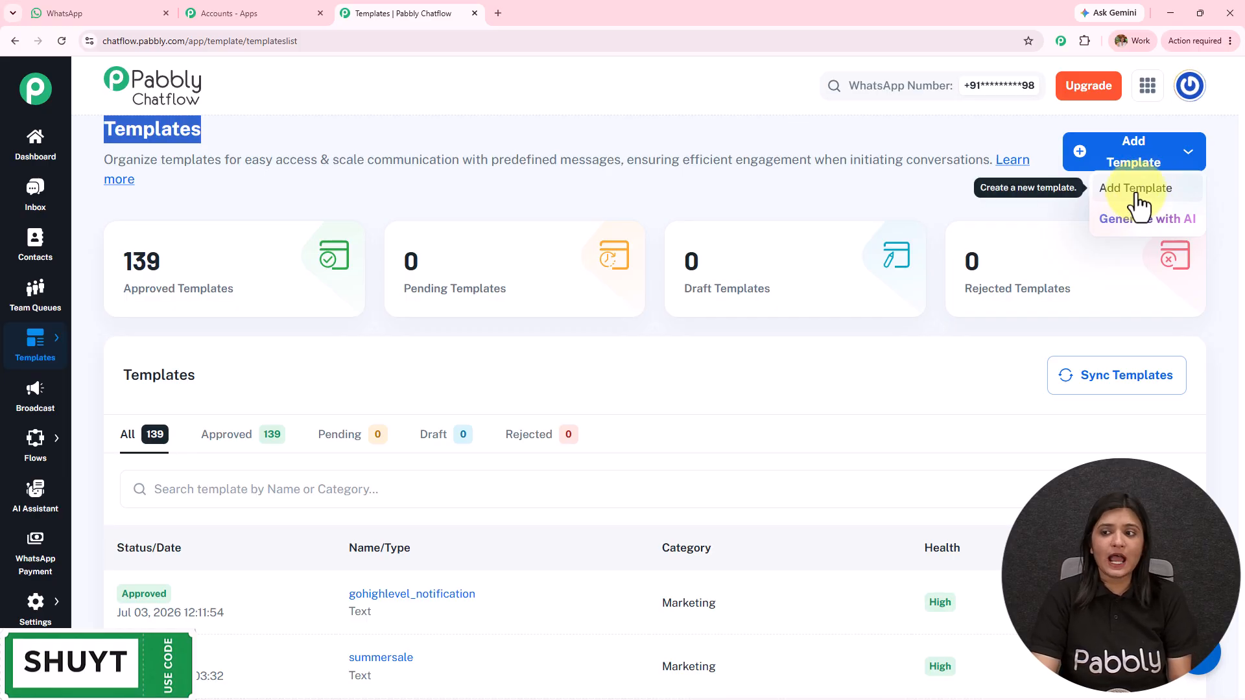
pyautogui.click(1136, 190)
pyautogui.tripleClick(122, 162)
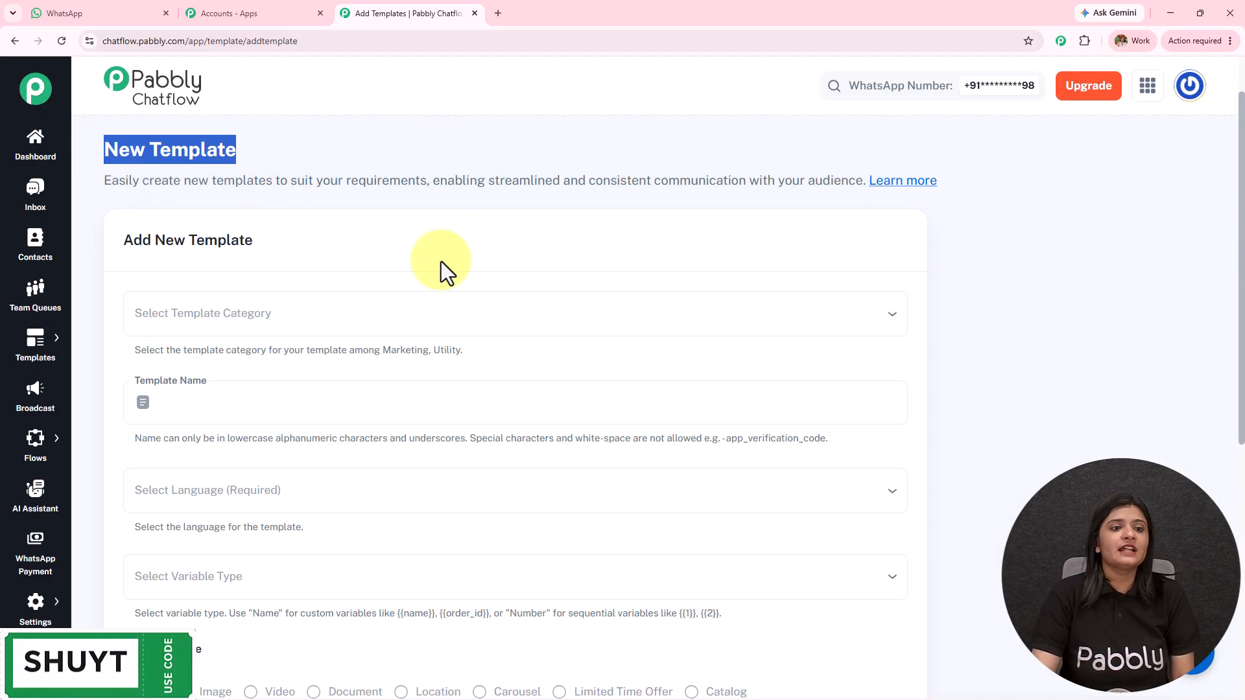
pyautogui.tripleClick(144, 246)
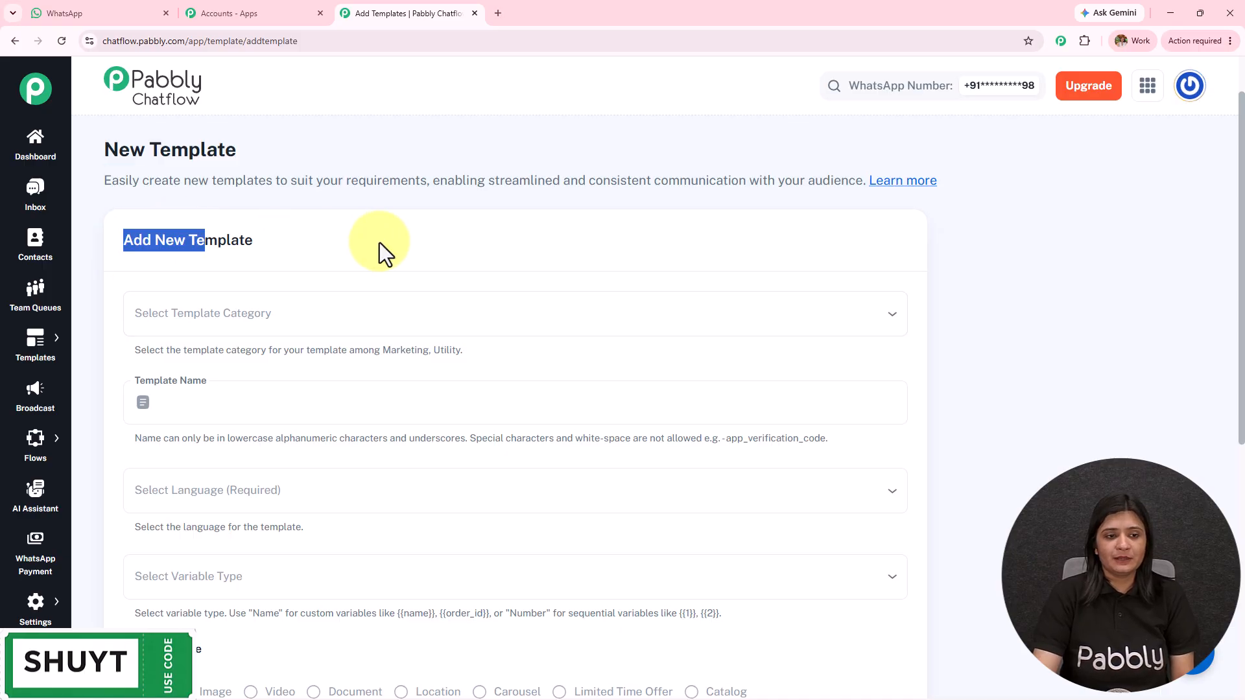
pyautogui.click(333, 328)
pyautogui.click(208, 357)
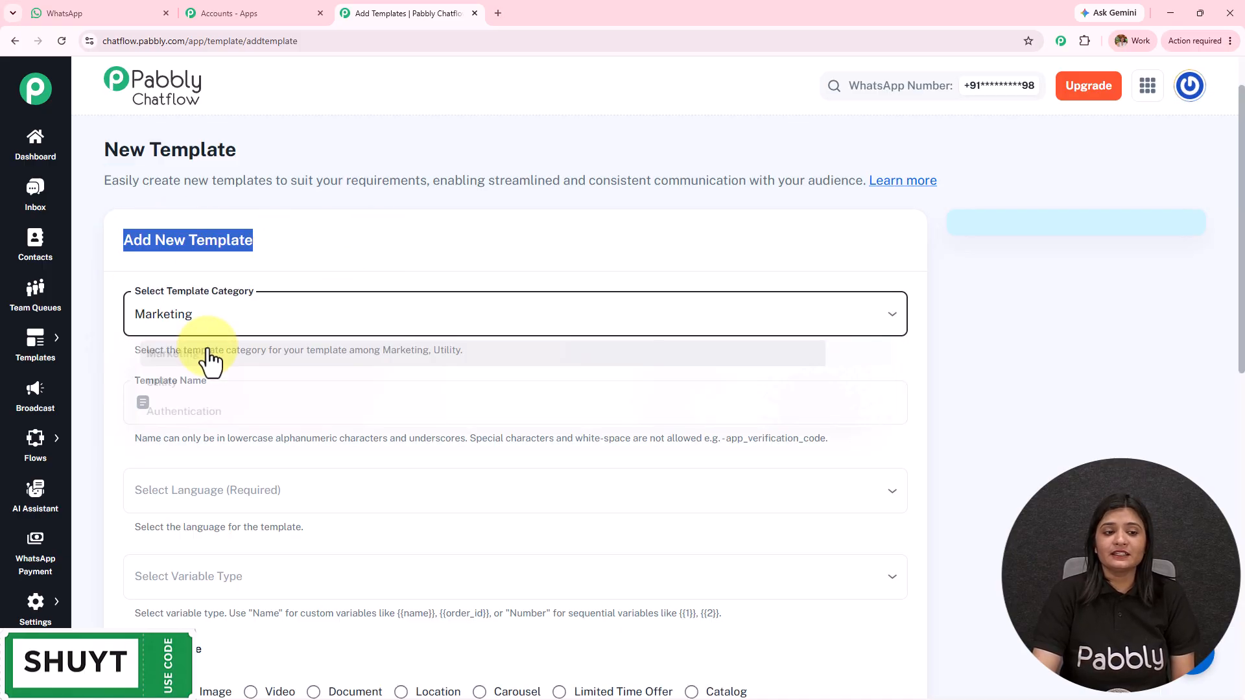
# - Name the new template 2344 and set its language to English
pyautogui.scroll(-1, 275, 344)
pyautogui.click(261, 340)
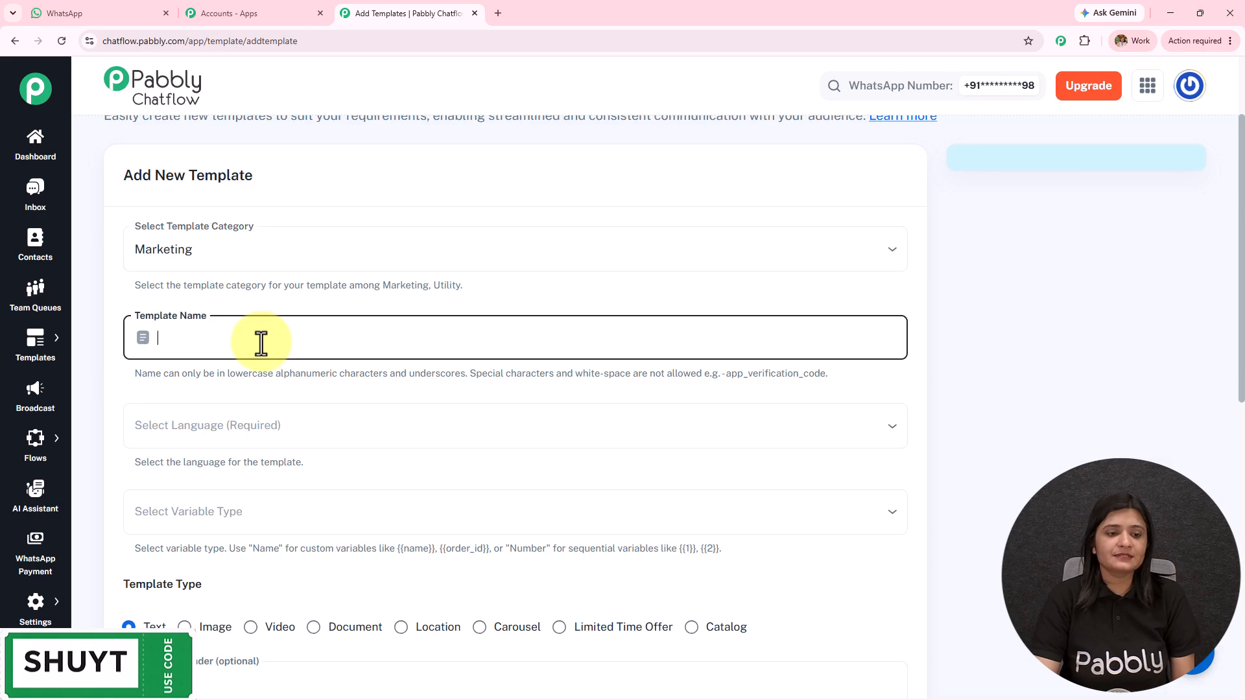
pyautogui.write('2344')
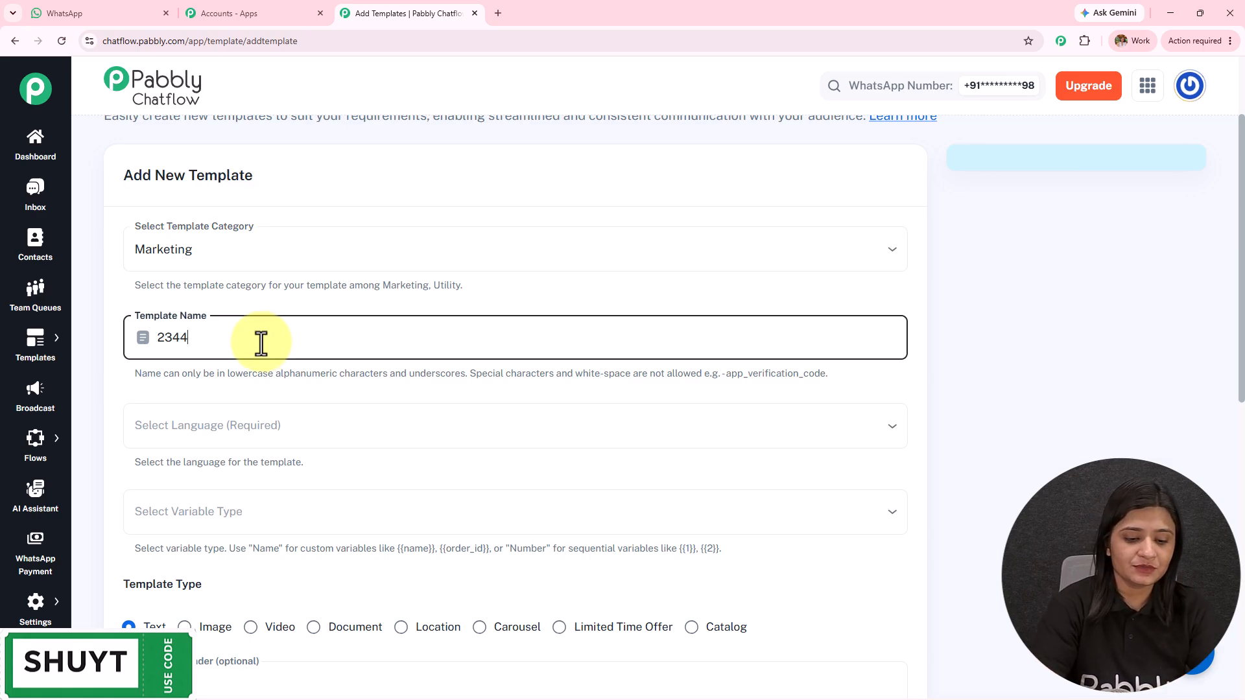
pyautogui.scroll(-1, 262, 357)
pyautogui.click(264, 366)
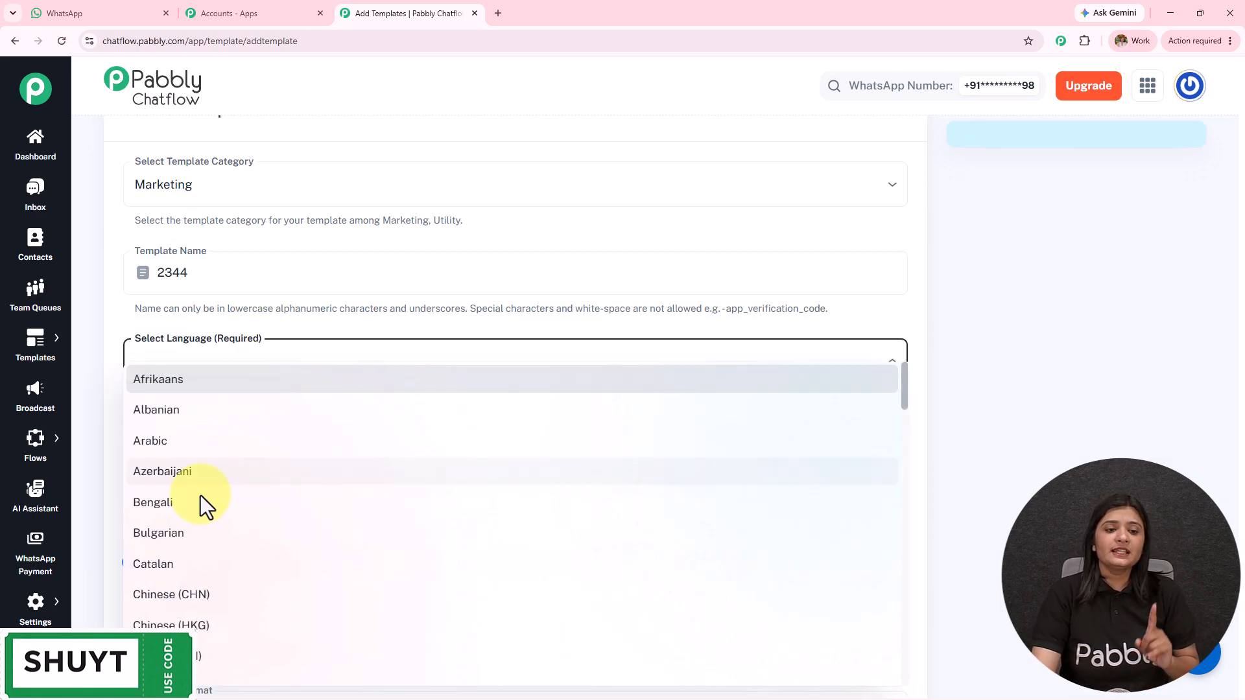
pyautogui.scroll(-4, 203, 513)
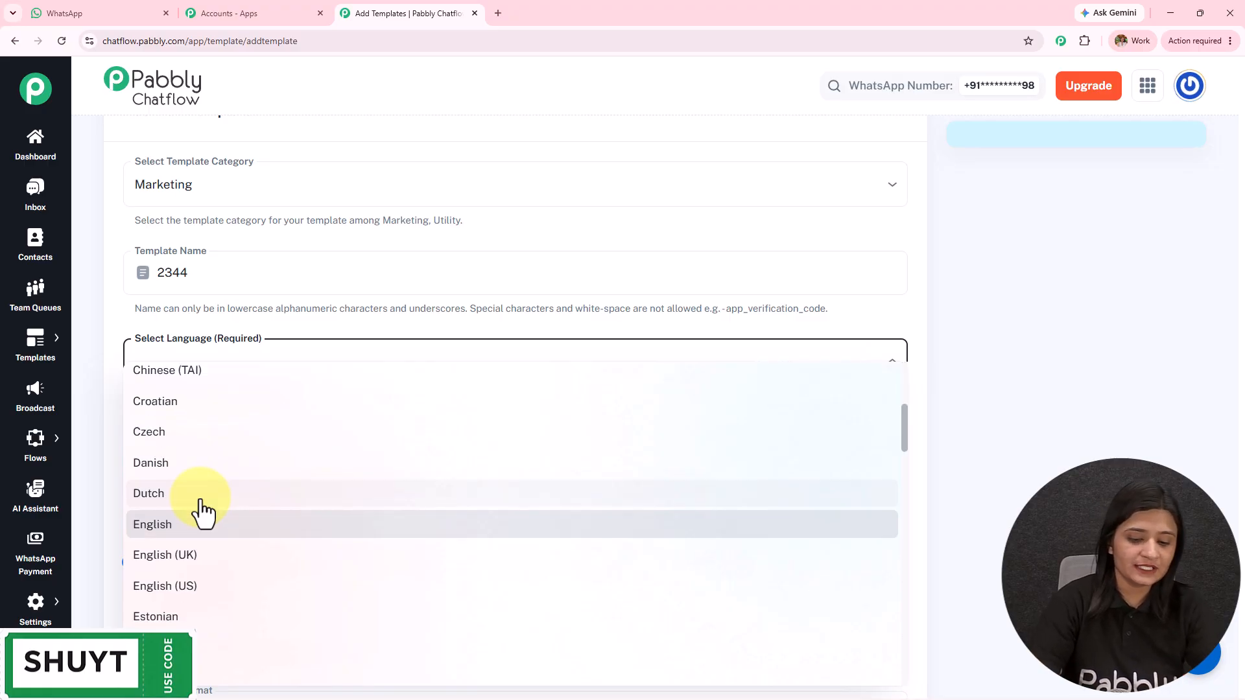
pyautogui.click(201, 524)
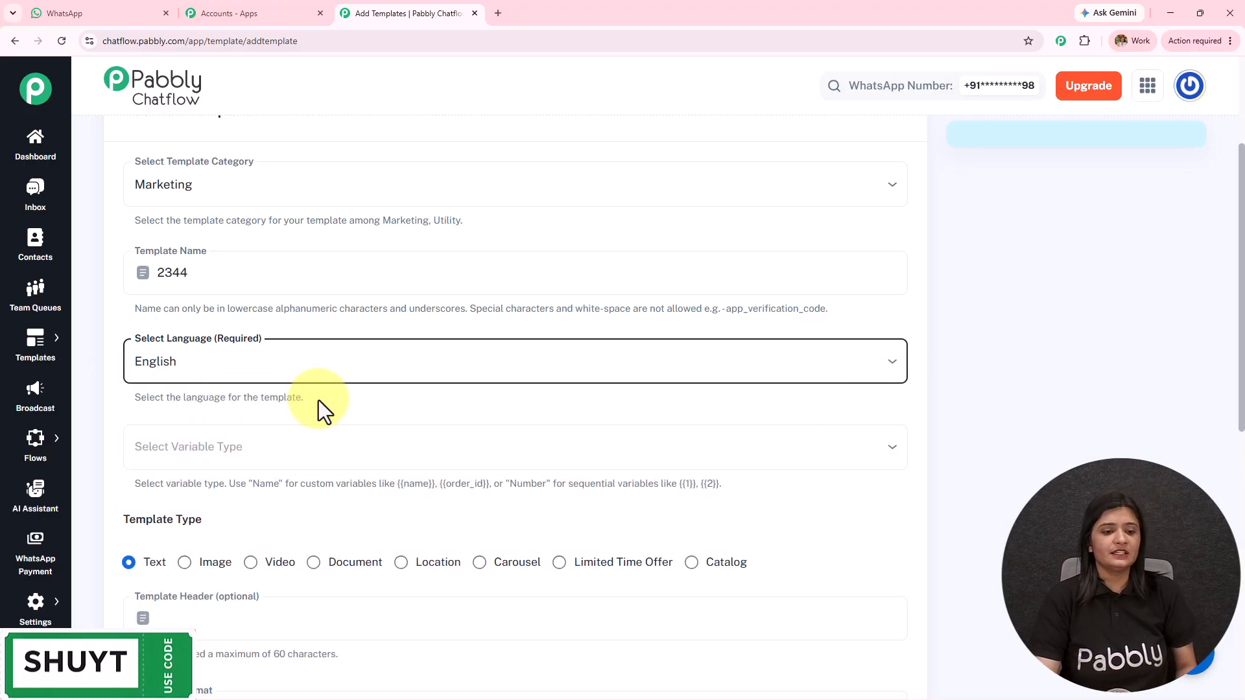
# - Set the template's variable type to Number and enter "Welcome" as the template header
pyautogui.scroll(-3, 318, 400)
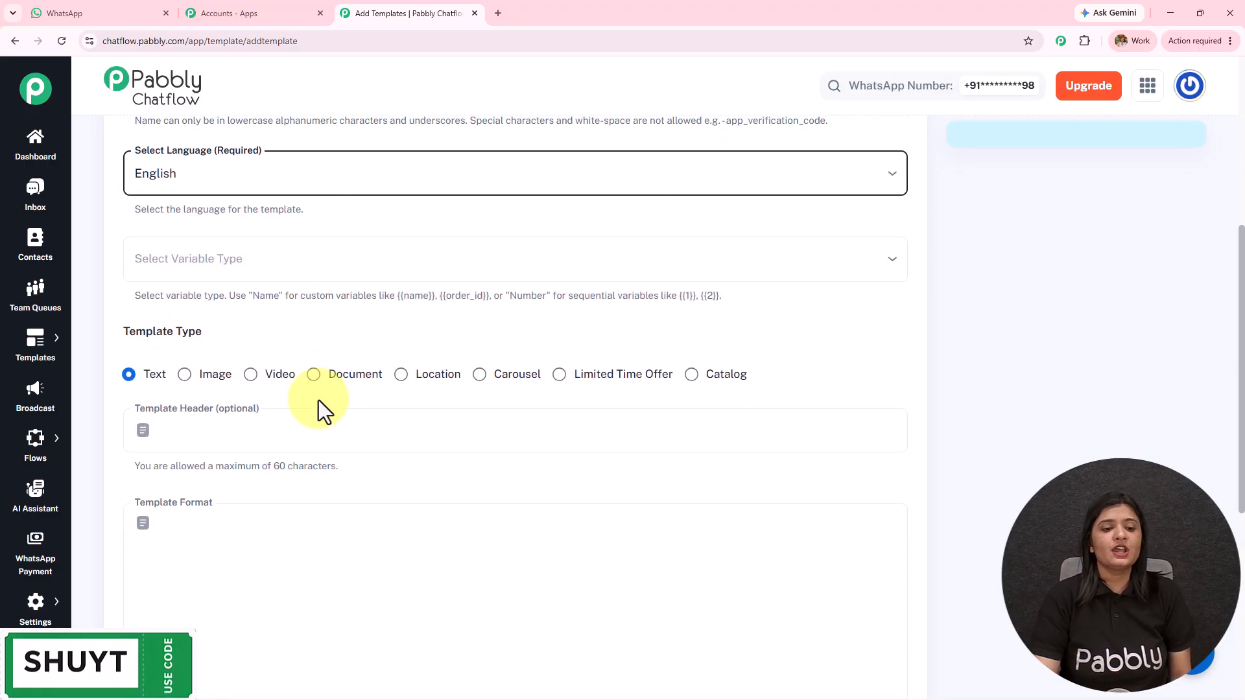
pyautogui.click(201, 266)
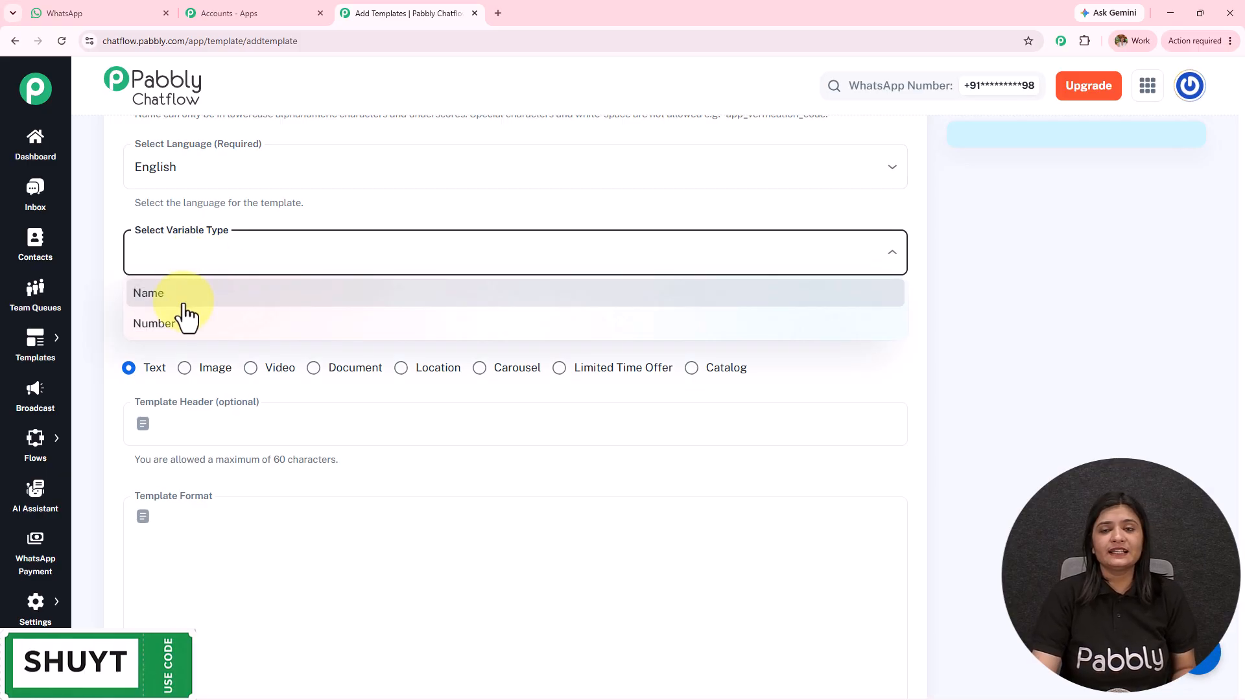
pyautogui.click(184, 329)
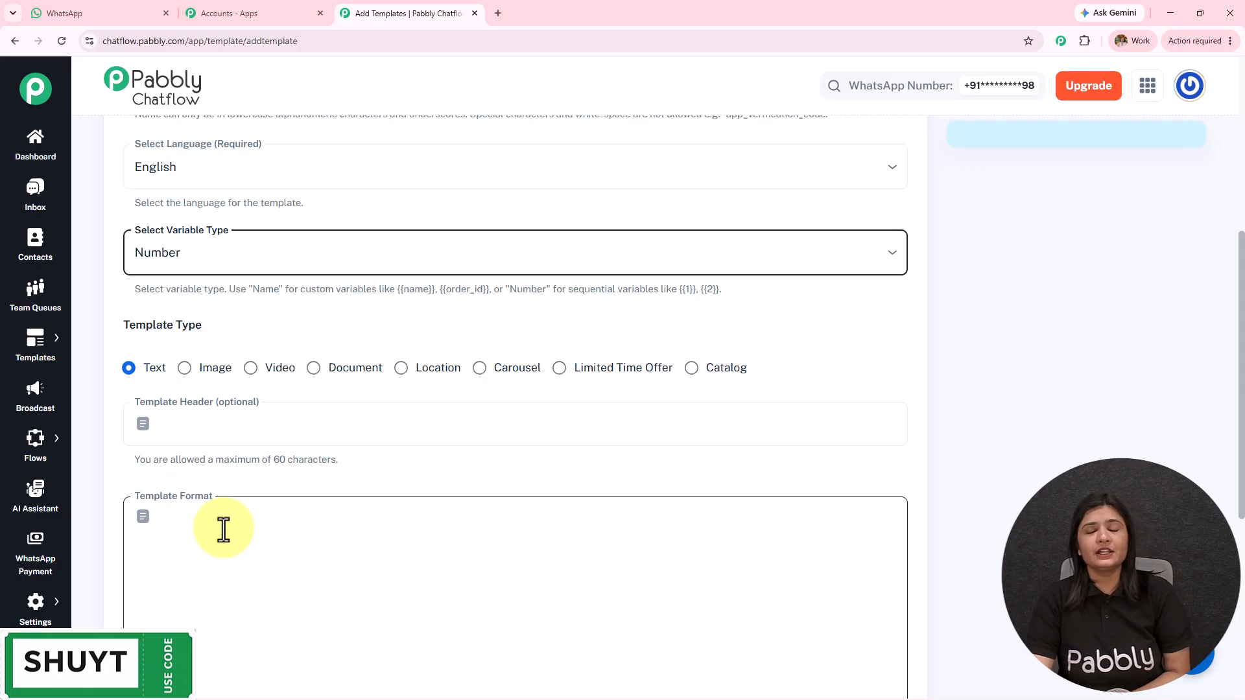
pyautogui.click(212, 426)
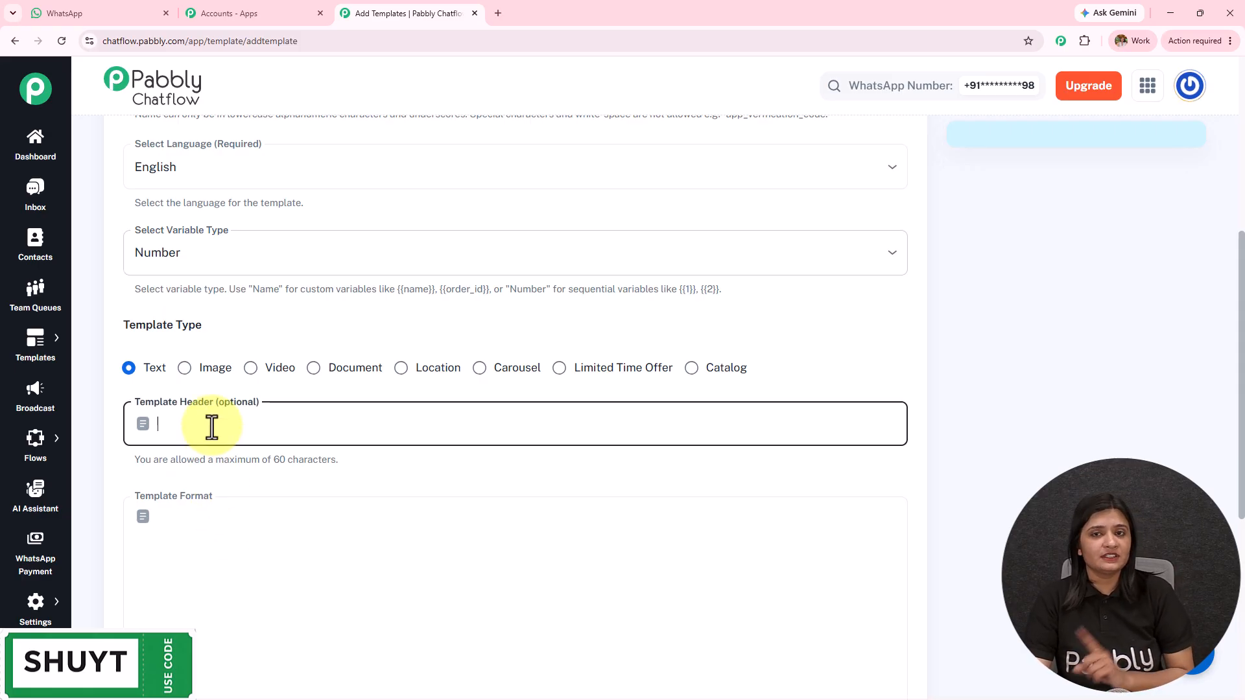
pyautogui.write('Welcome')
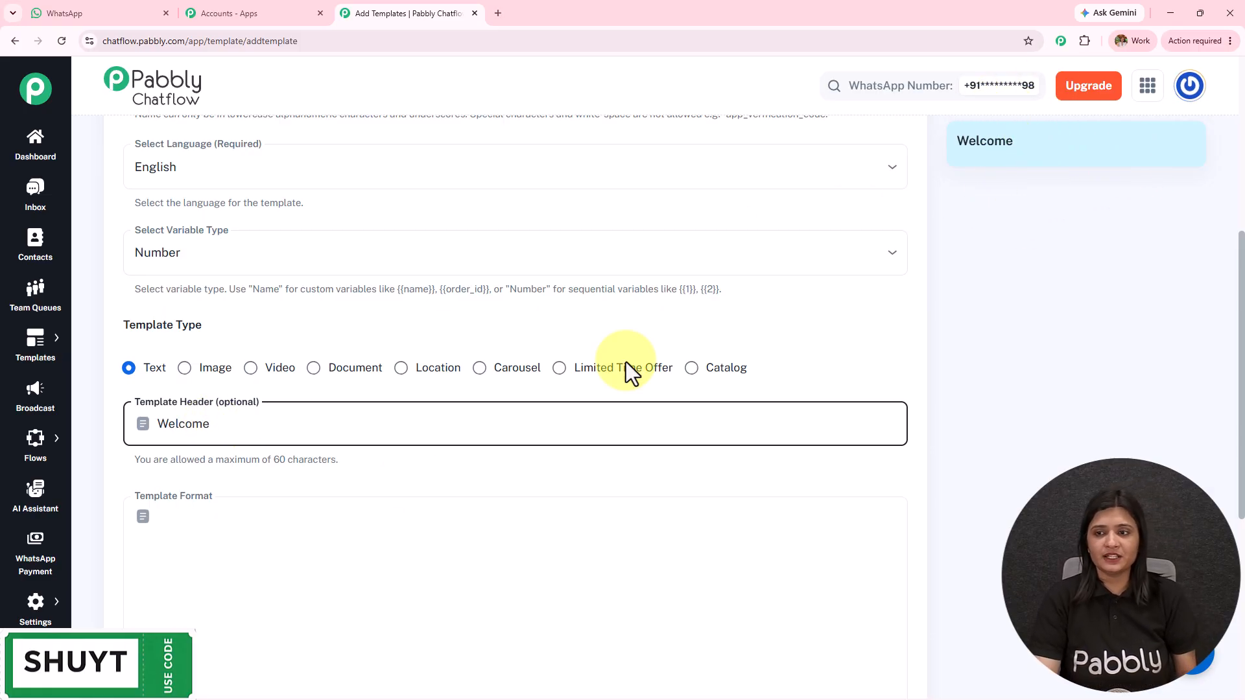
# - Write "Hi {{1}}" as the template's message body, using a numbered variable for the contact's name
pyautogui.click(202, 559)
pyautogui.write('Hi')
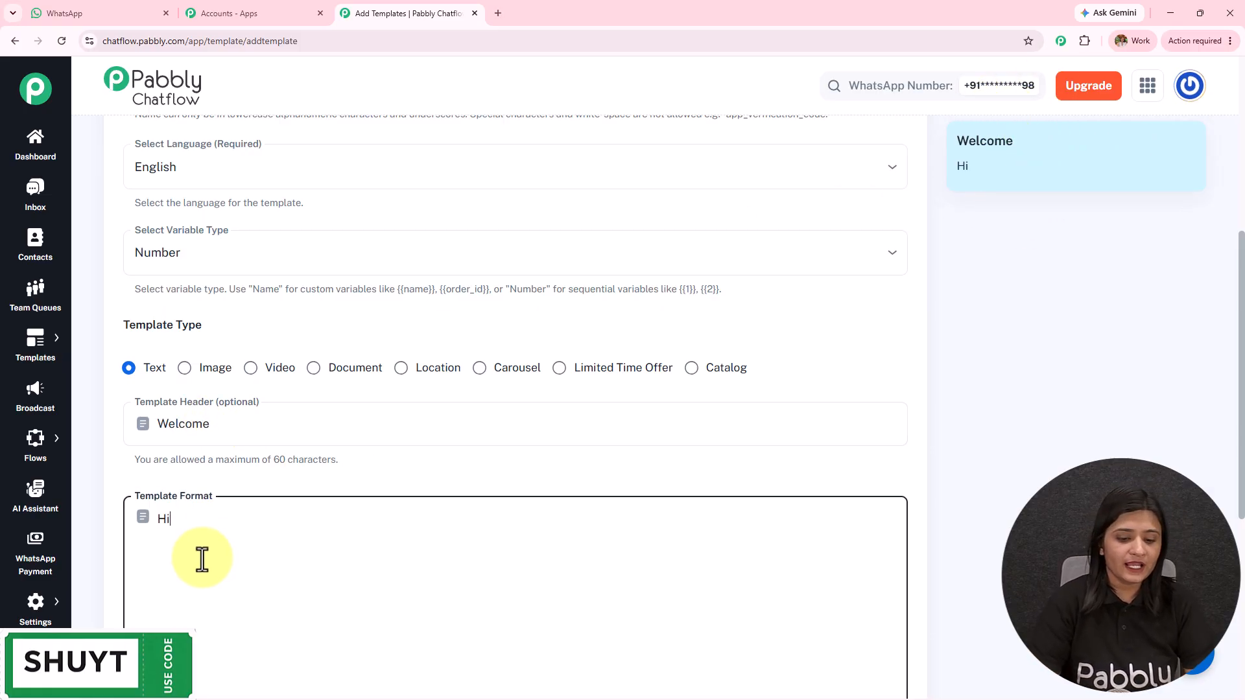
pyautogui.scroll(-3, 202, 559)
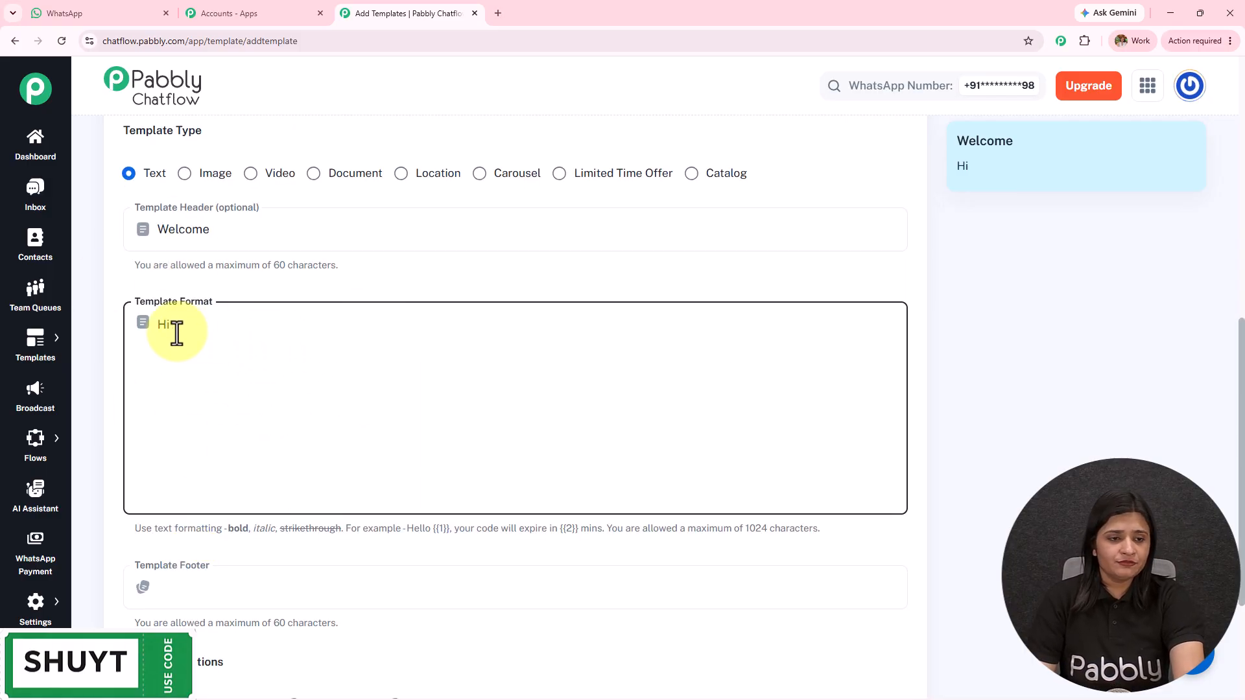
pyautogui.write('{{')
pyautogui.scroll(2, 170, 285)
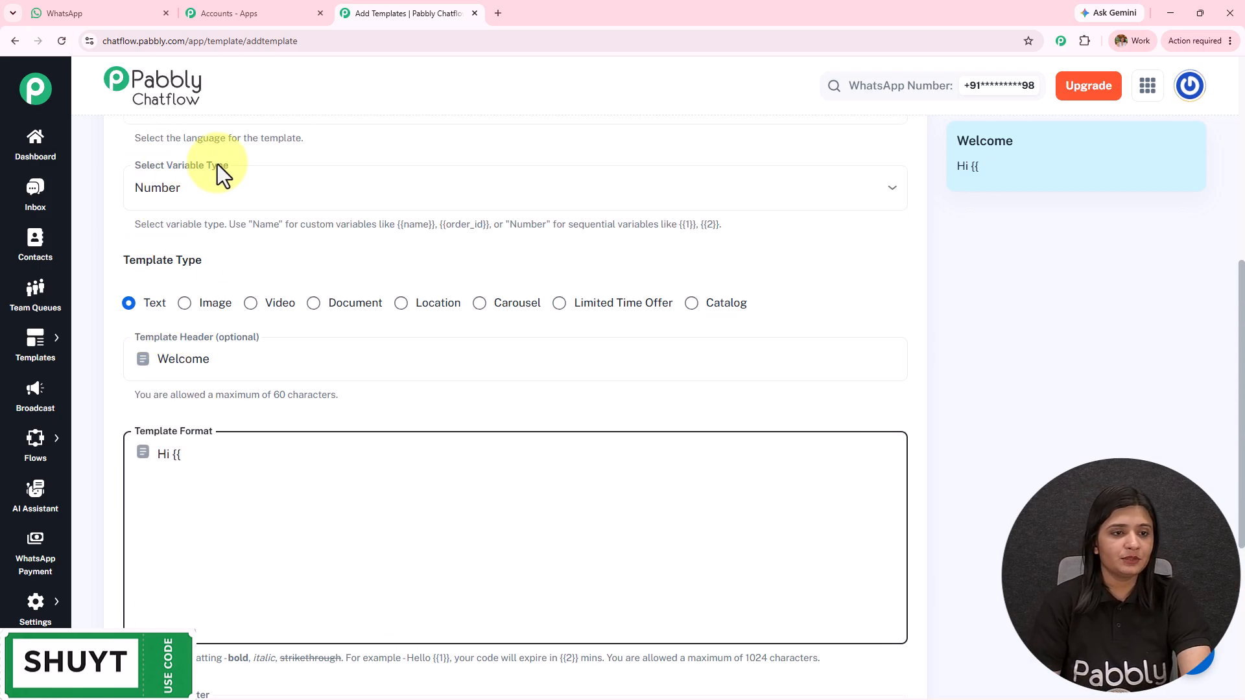
pyautogui.scroll(-2, 293, 270)
pyautogui.write('1}}')
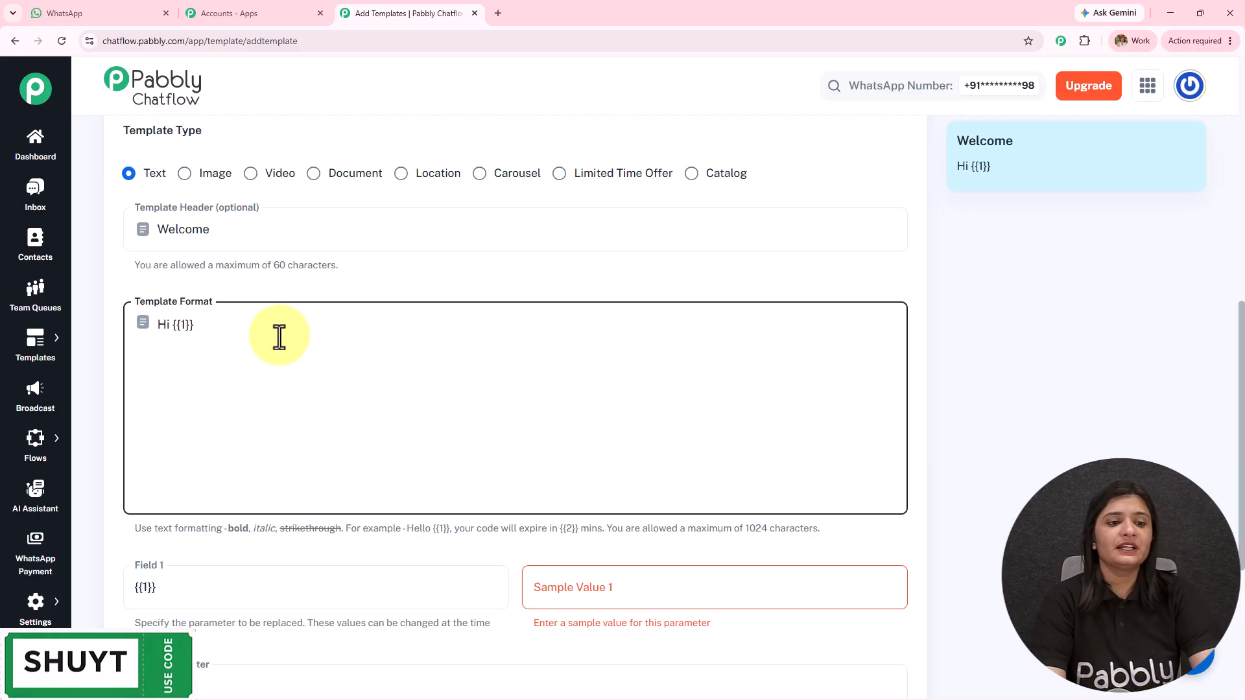
pyautogui.scroll(-2, 278, 336)
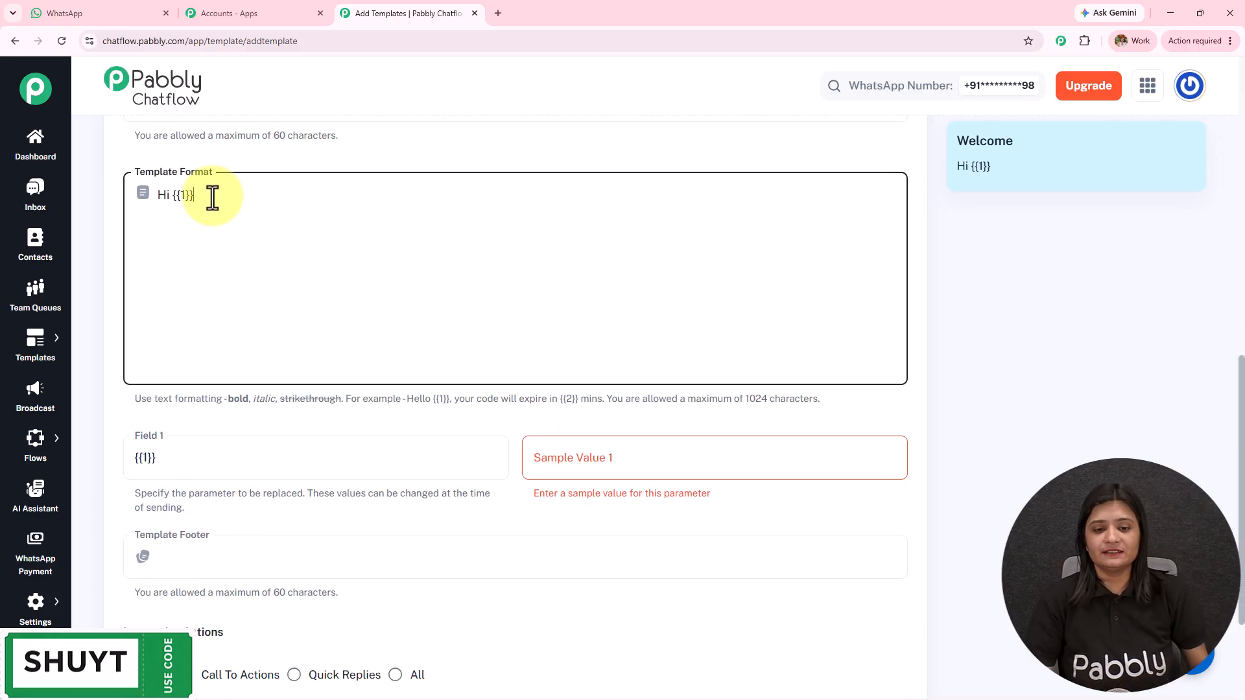
pyautogui.moveTo(194, 194); pyautogui.dragTo(175, 201)
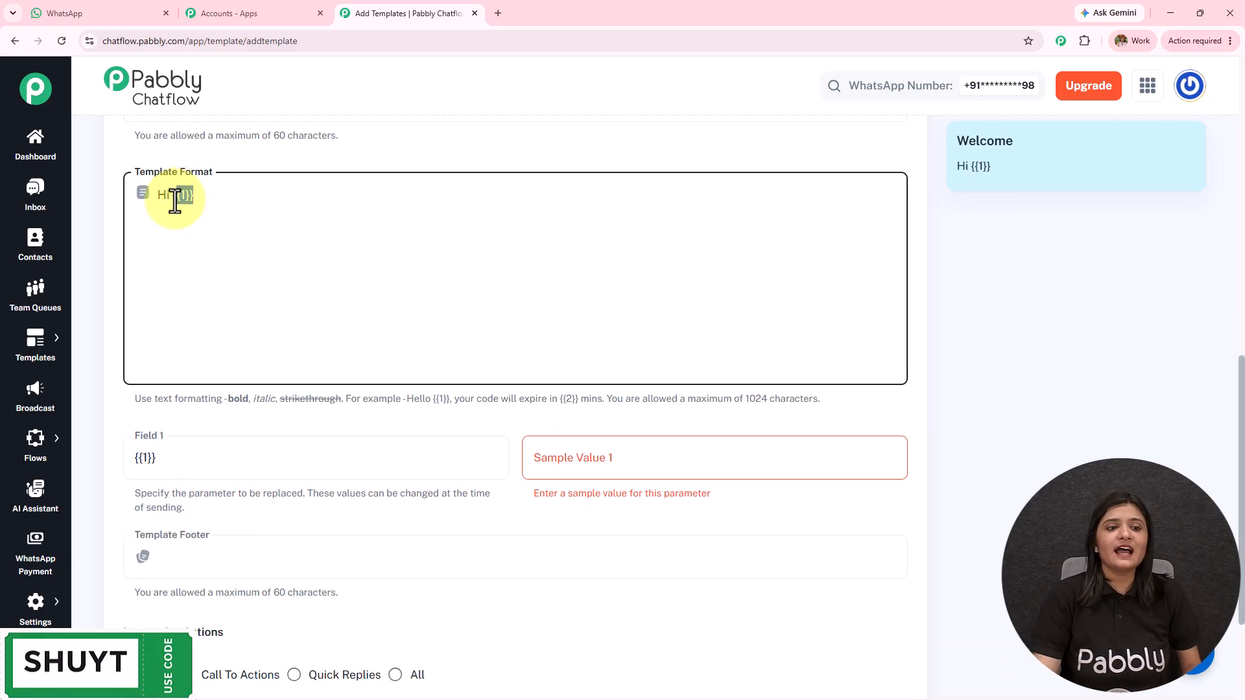
# - Enter "Demo" as the sample value for variable {{1}} and "Thanks" as the template footer
pyautogui.click(614, 463)
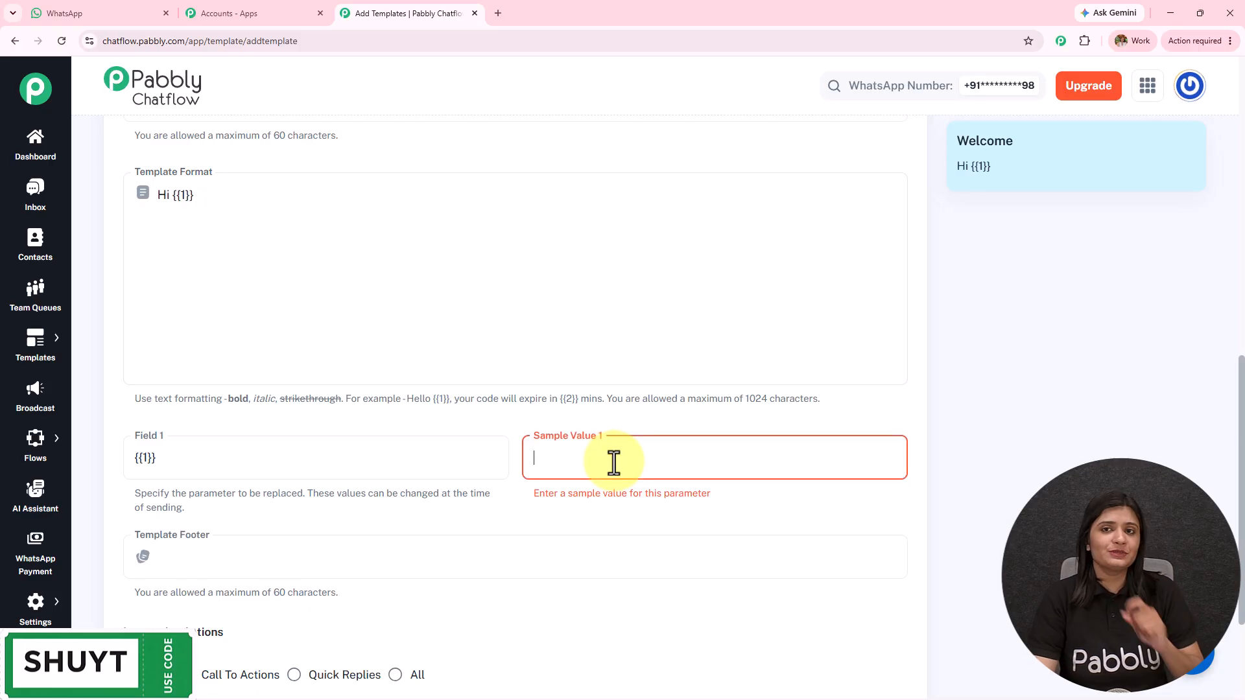
pyautogui.write('Demo')
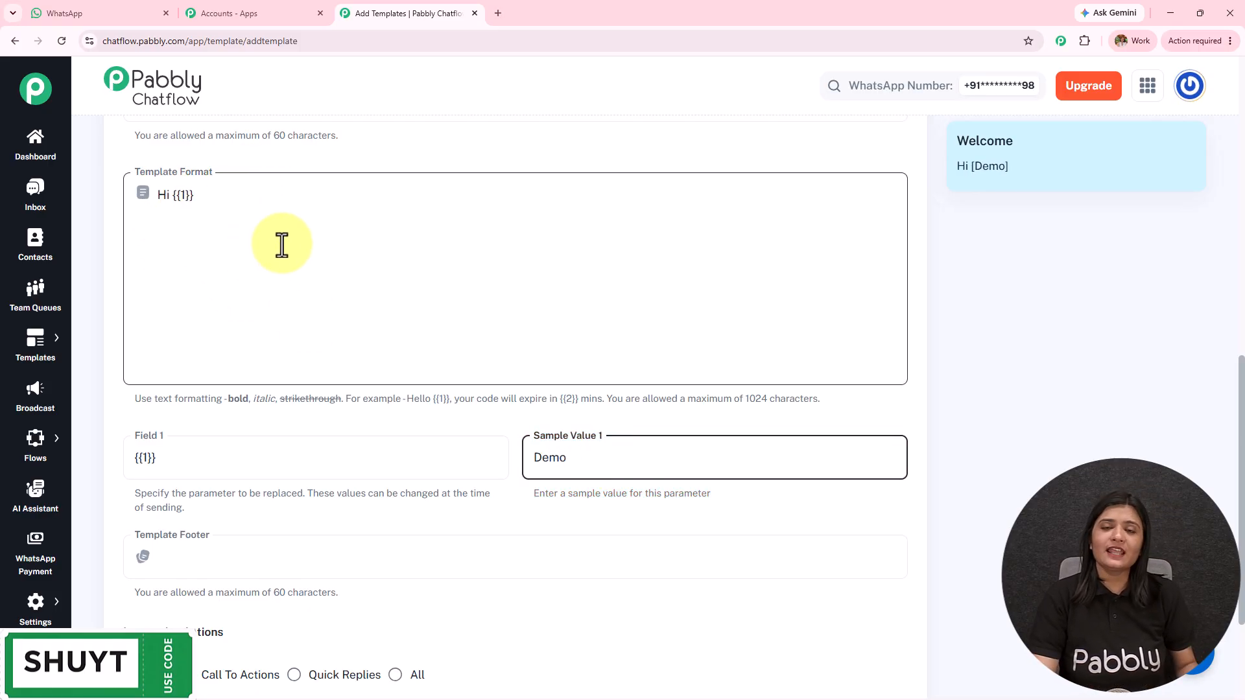
pyautogui.scroll(5, 281, 245)
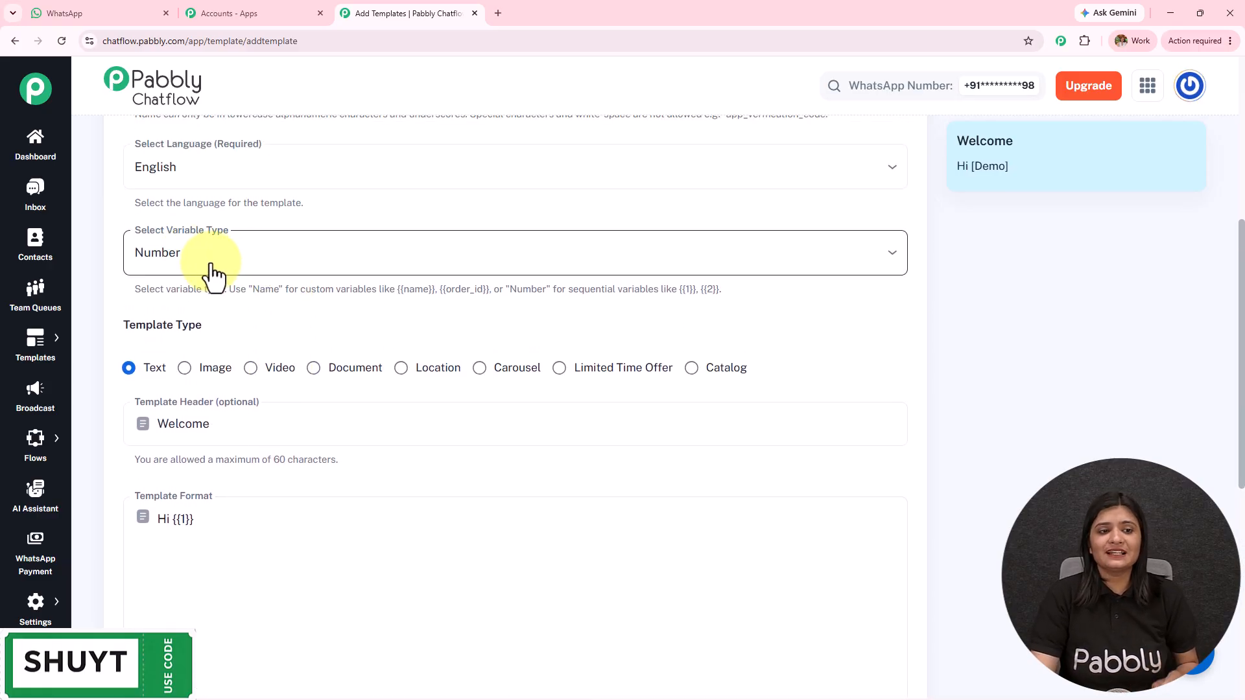
pyautogui.scroll(-3, 211, 275)
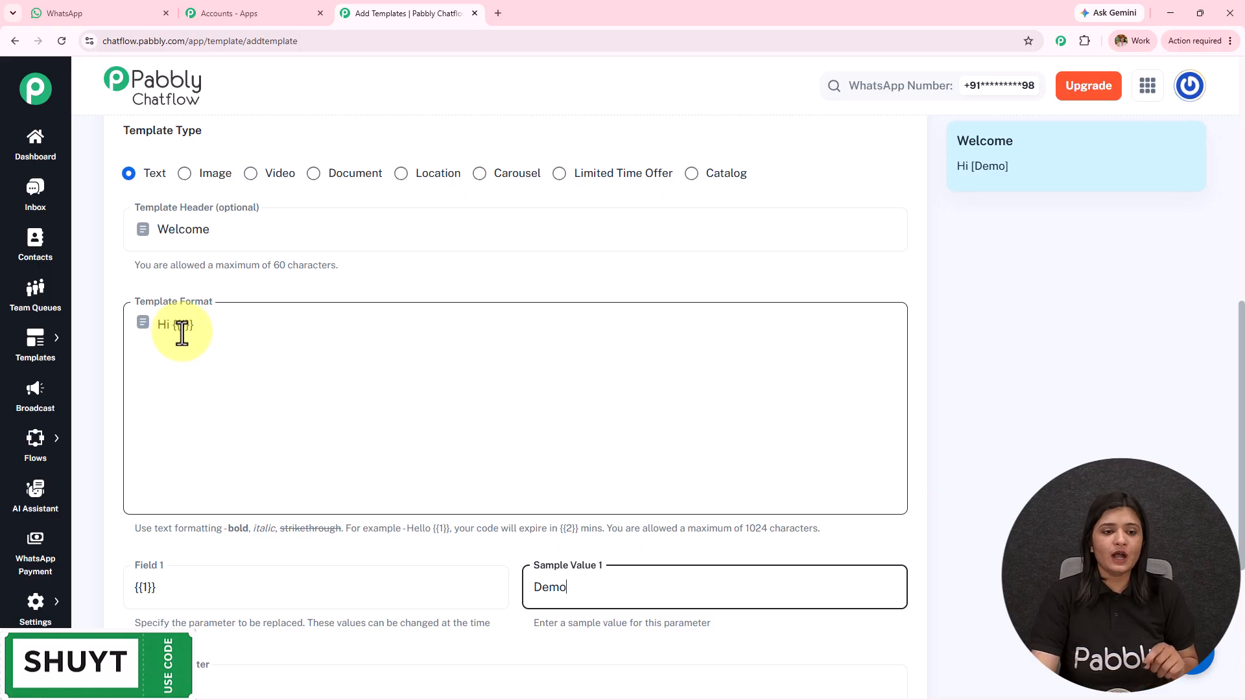
pyautogui.scroll(-2, 435, 310)
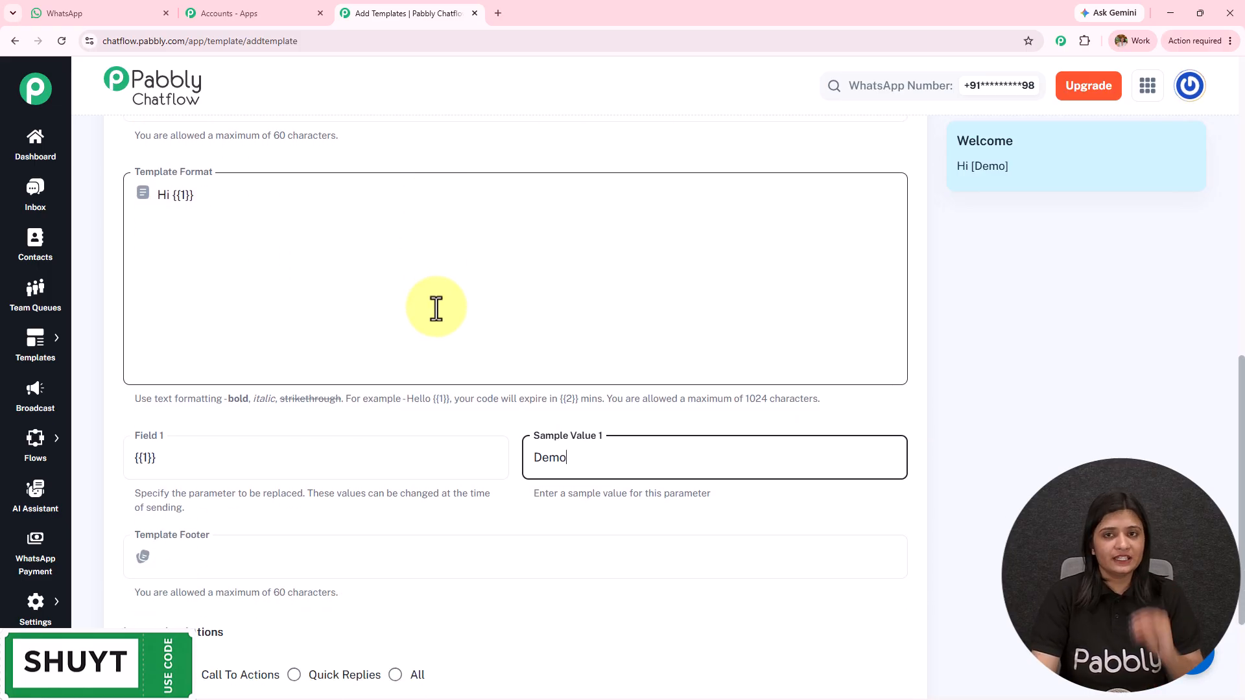
pyautogui.scroll(-2, 435, 308)
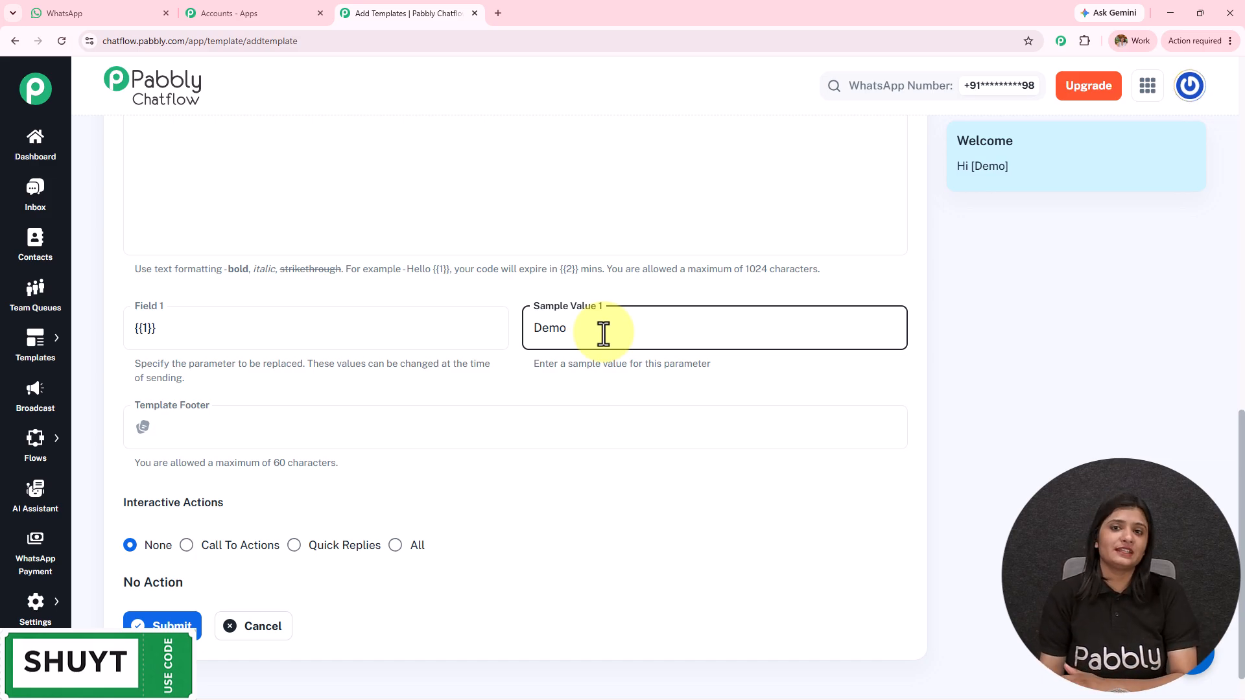
pyautogui.click(217, 426)
pyautogui.write('Thanks')
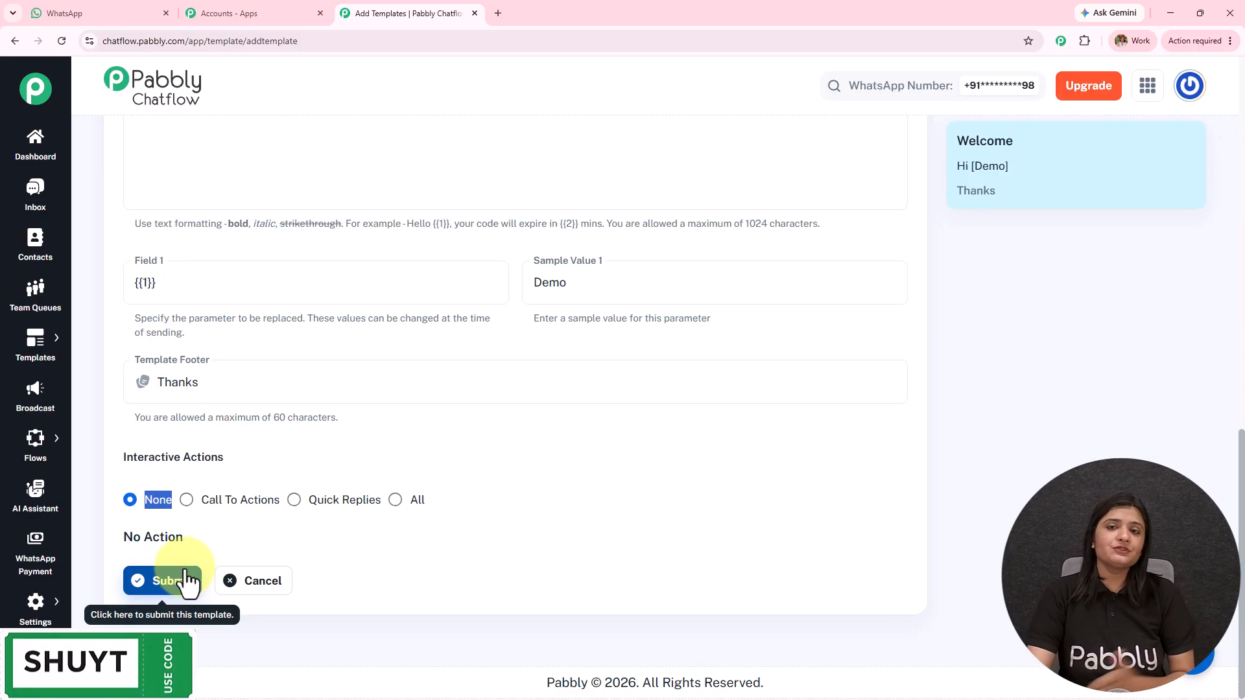
# - Set the blank template's category to Marketing and name it summeroffer
pyautogui.click(241, 263)
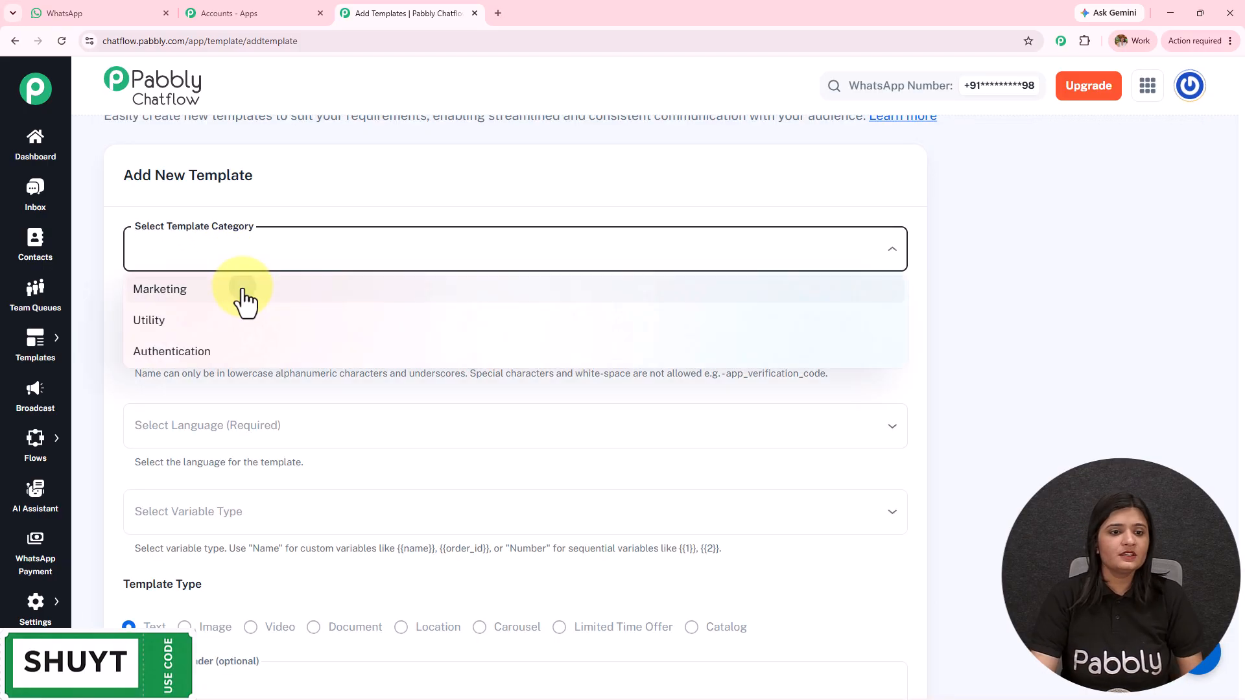
pyautogui.click(244, 295)
pyautogui.scroll(-2, 569, 259)
pyautogui.click(187, 219)
pyautogui.click(187, 220)
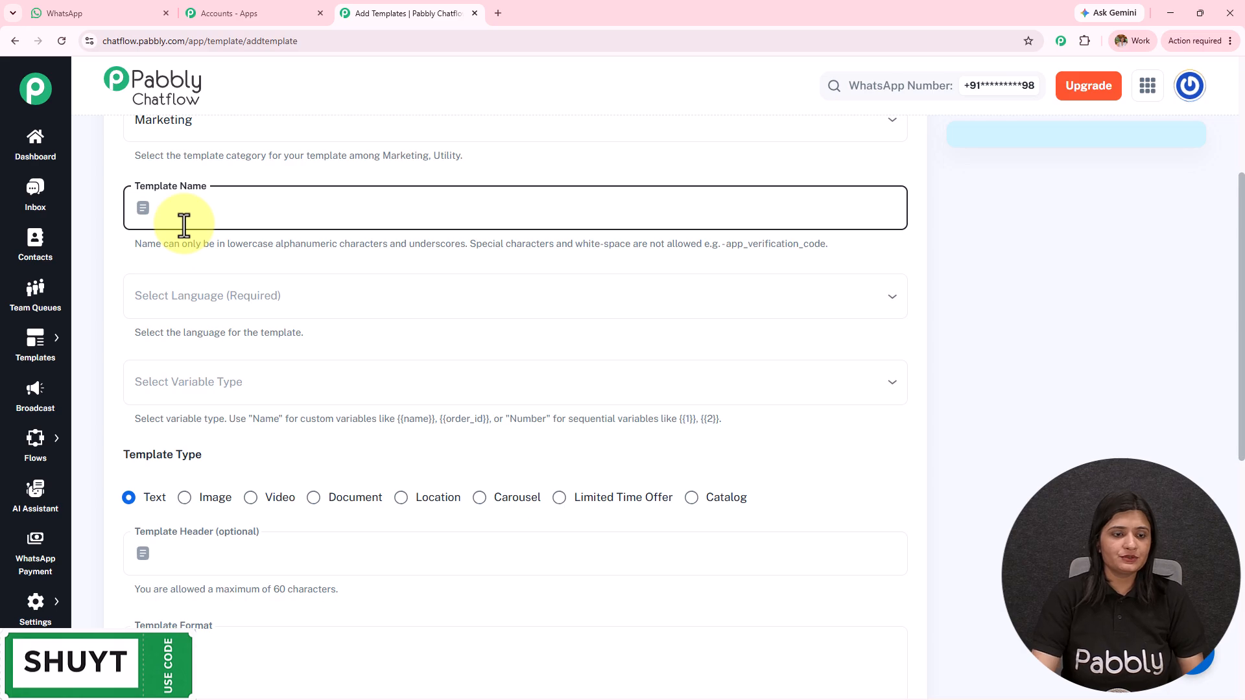
pyautogui.write('summ')
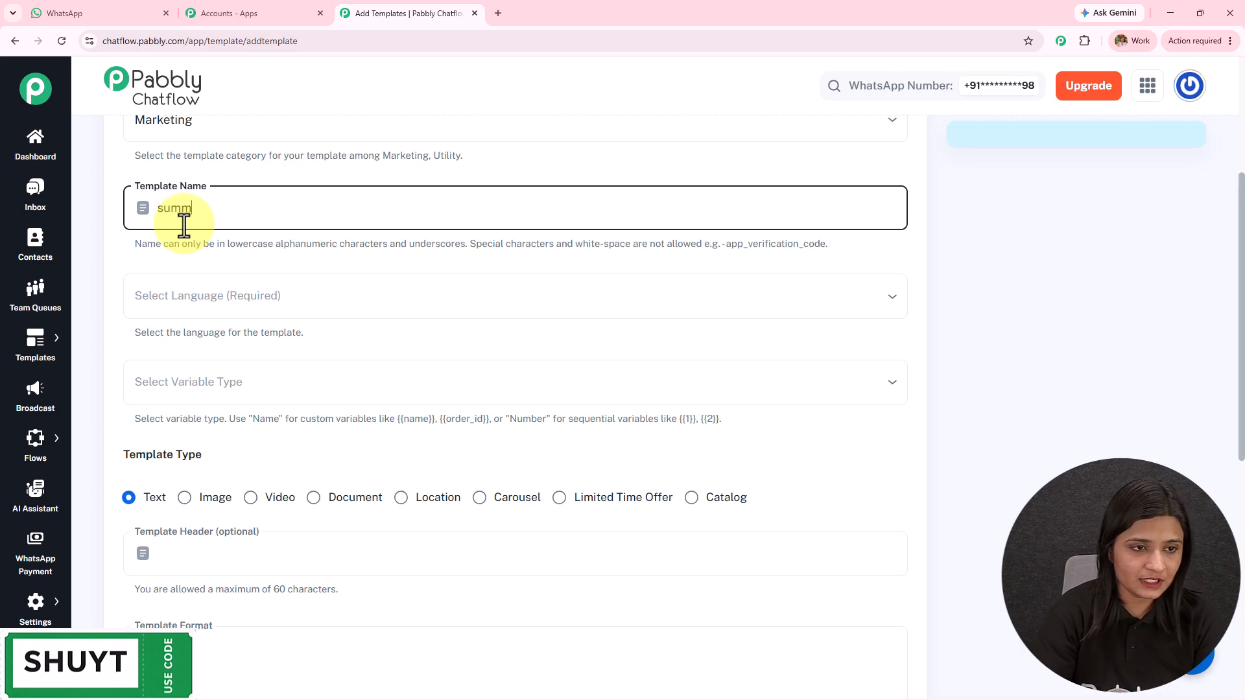
pyautogui.write('eroffer')
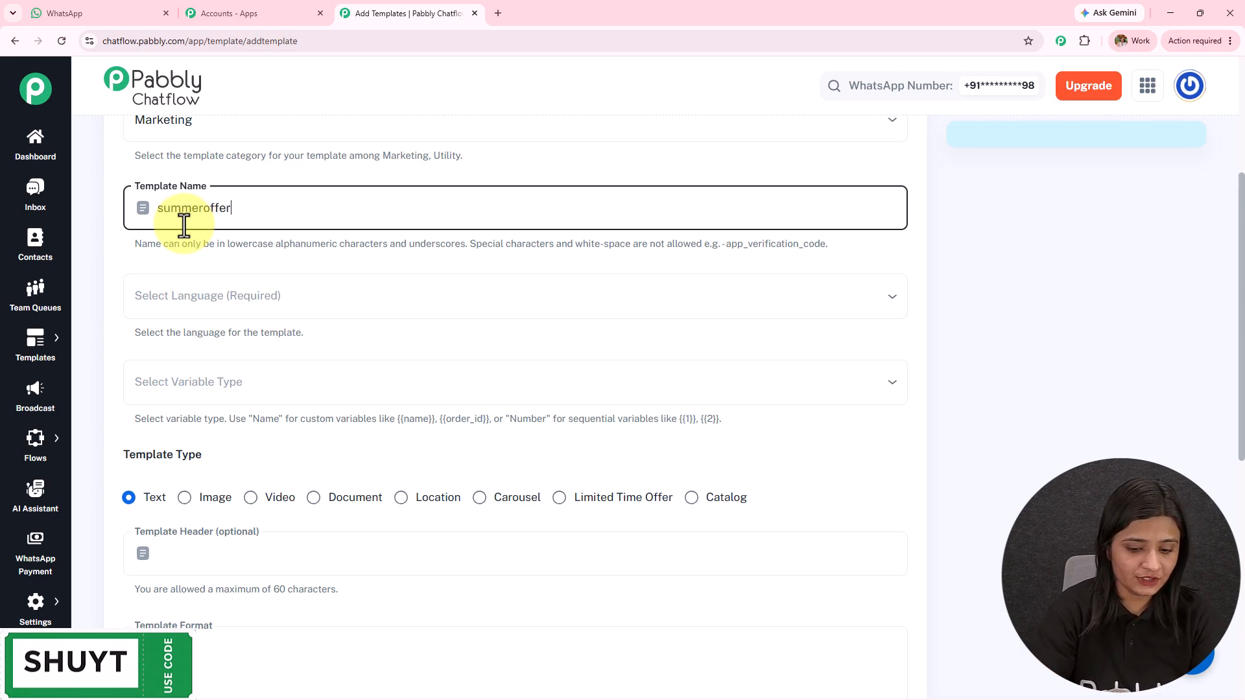
# - Set the summeroffer template's language to English and its variable type to Number
pyautogui.click(188, 295)
pyautogui.press('e')
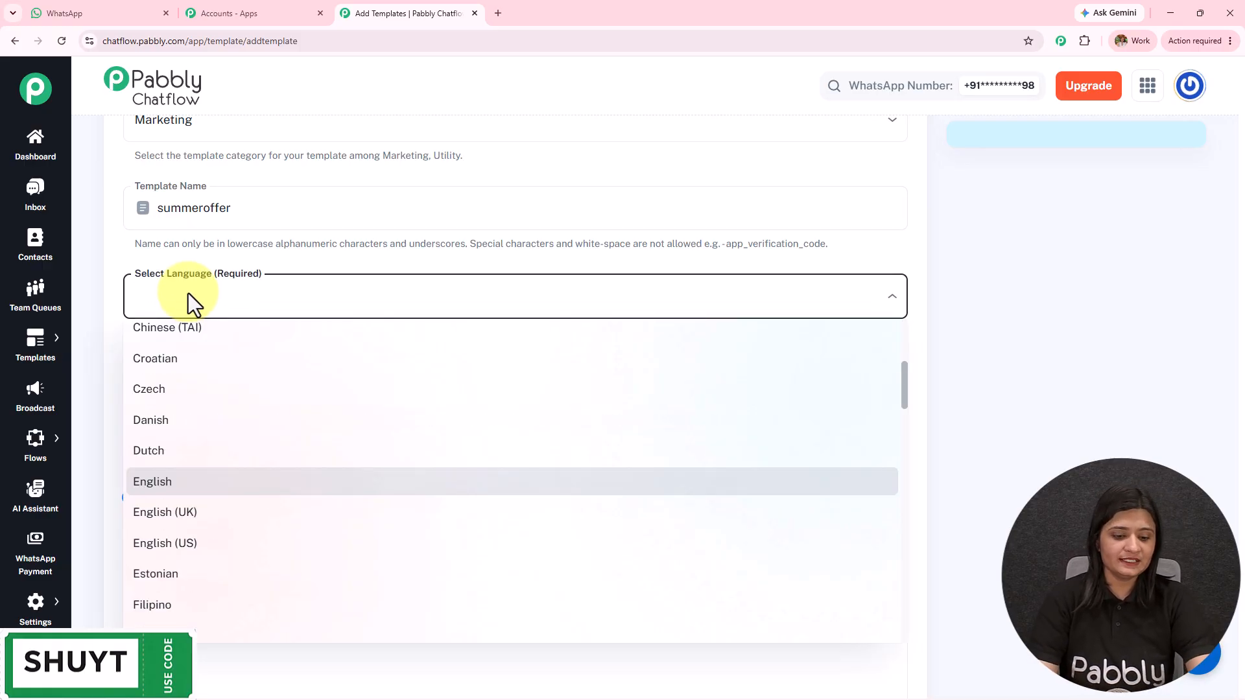
pyautogui.press('Return')
pyautogui.scroll(-2, 281, 311)
pyautogui.click(269, 321)
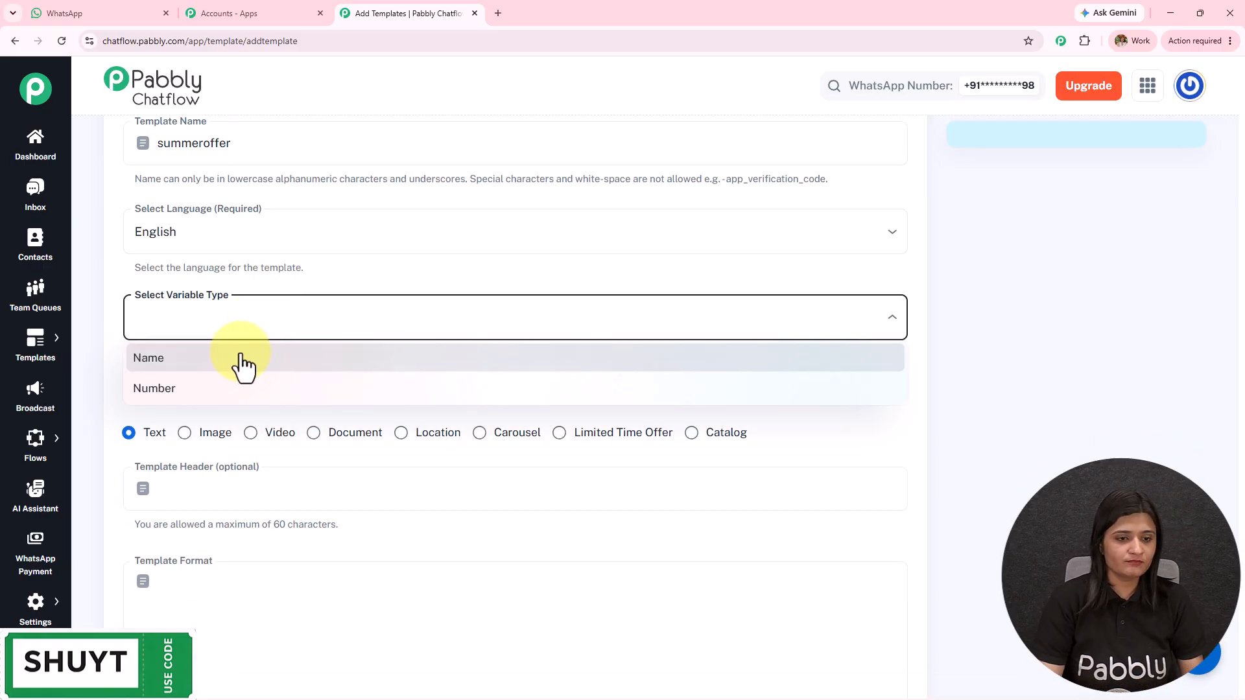
pyautogui.click(167, 363)
pyautogui.click(176, 329)
pyautogui.click(170, 389)
# - Enter the header "Summer Sale is Here!" and a body greeting {{1}} with up to 40% OFF on selected products, valid until Mid July
pyautogui.scroll(-2, 201, 470)
pyautogui.click(200, 469)
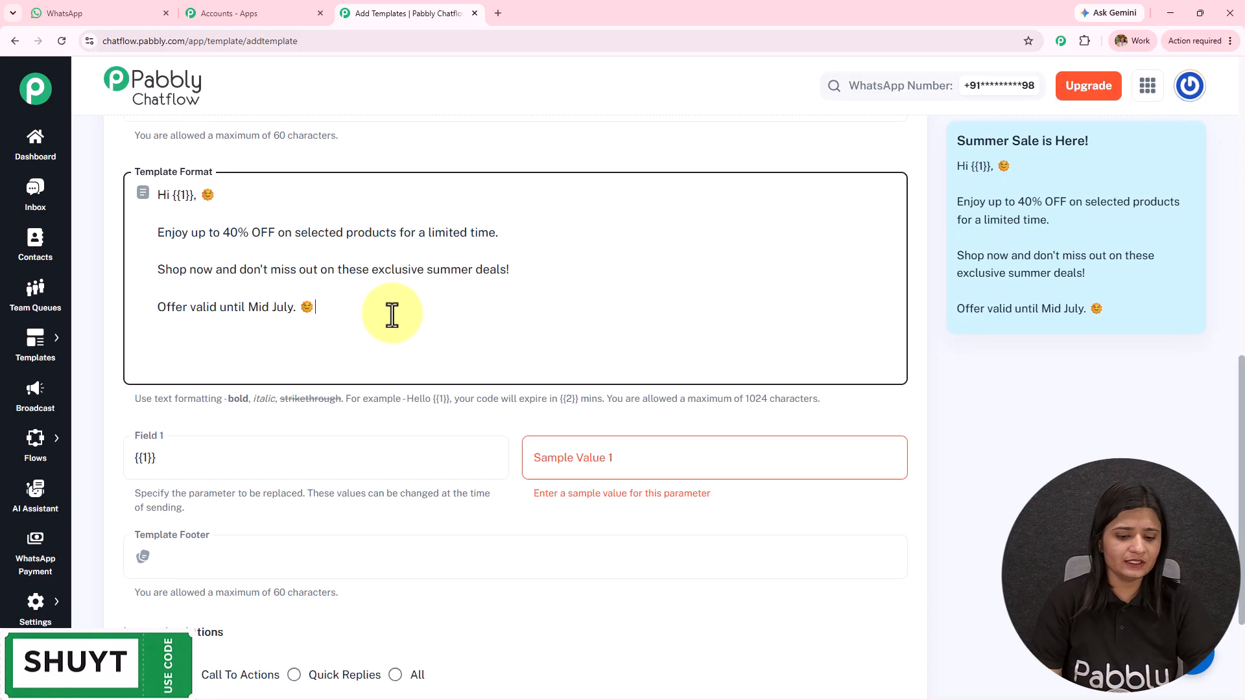
pyautogui.moveTo(345, 285); pyautogui.dragTo(271, 269)
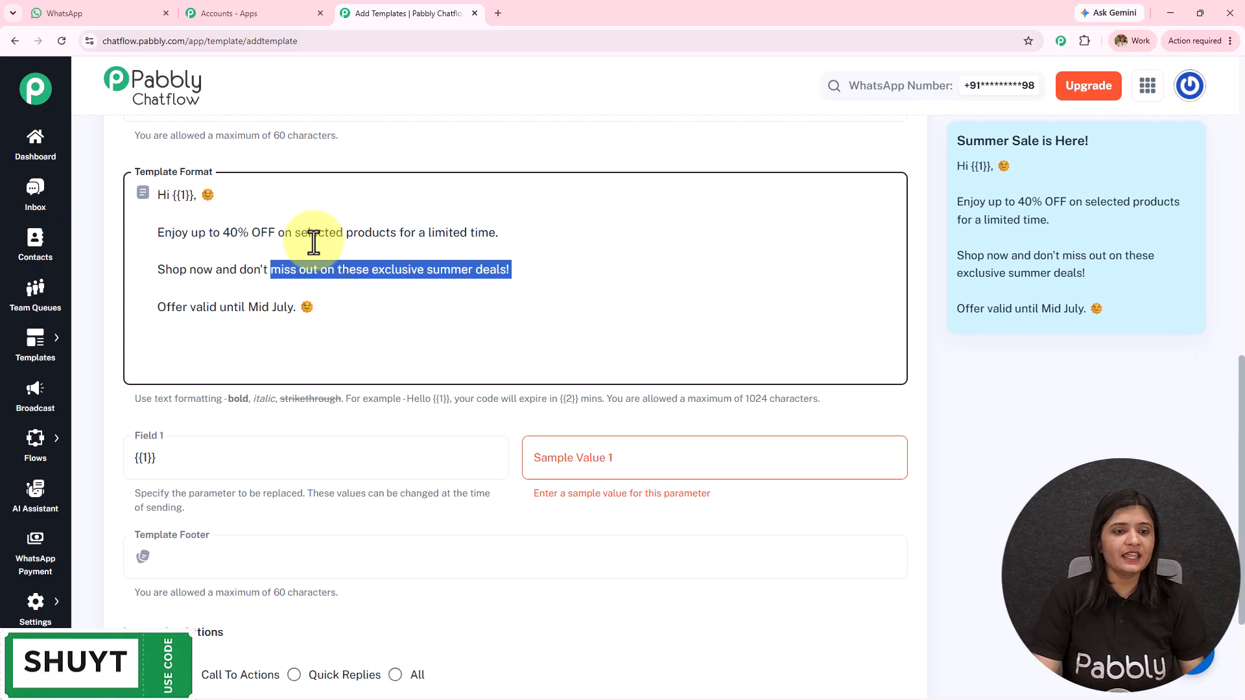
pyautogui.click(436, 306)
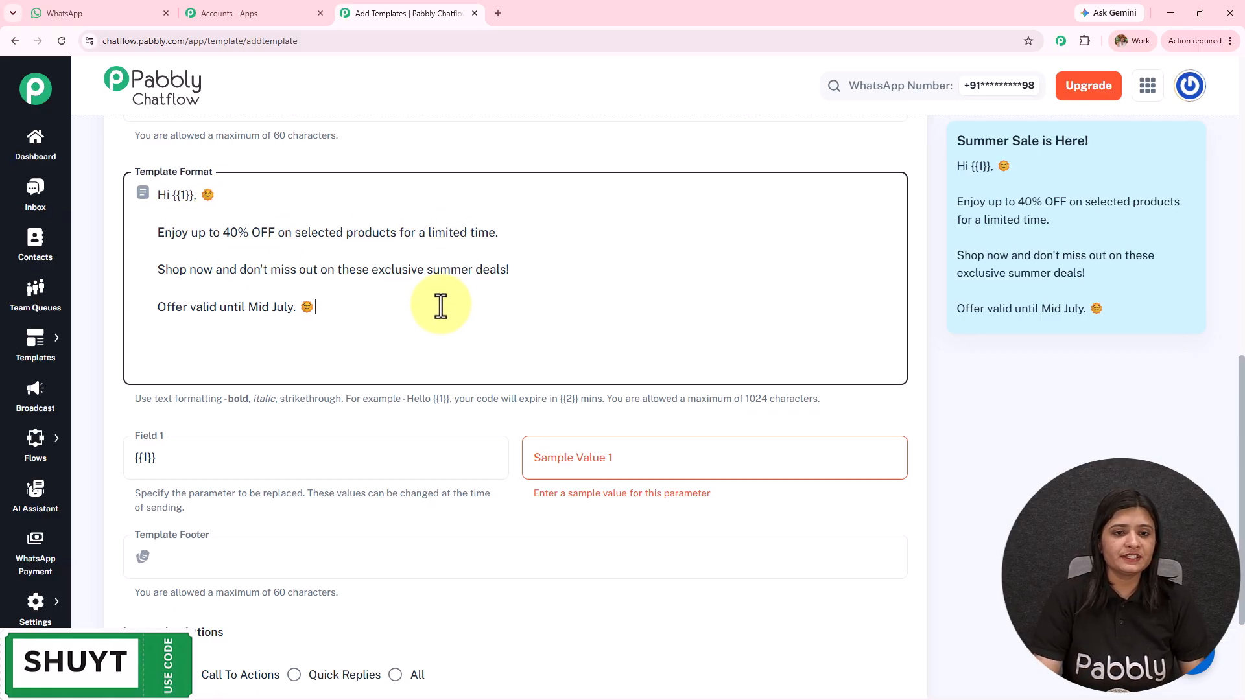
pyautogui.scroll(2, 330, 313)
pyautogui.scroll(2, 298, 298)
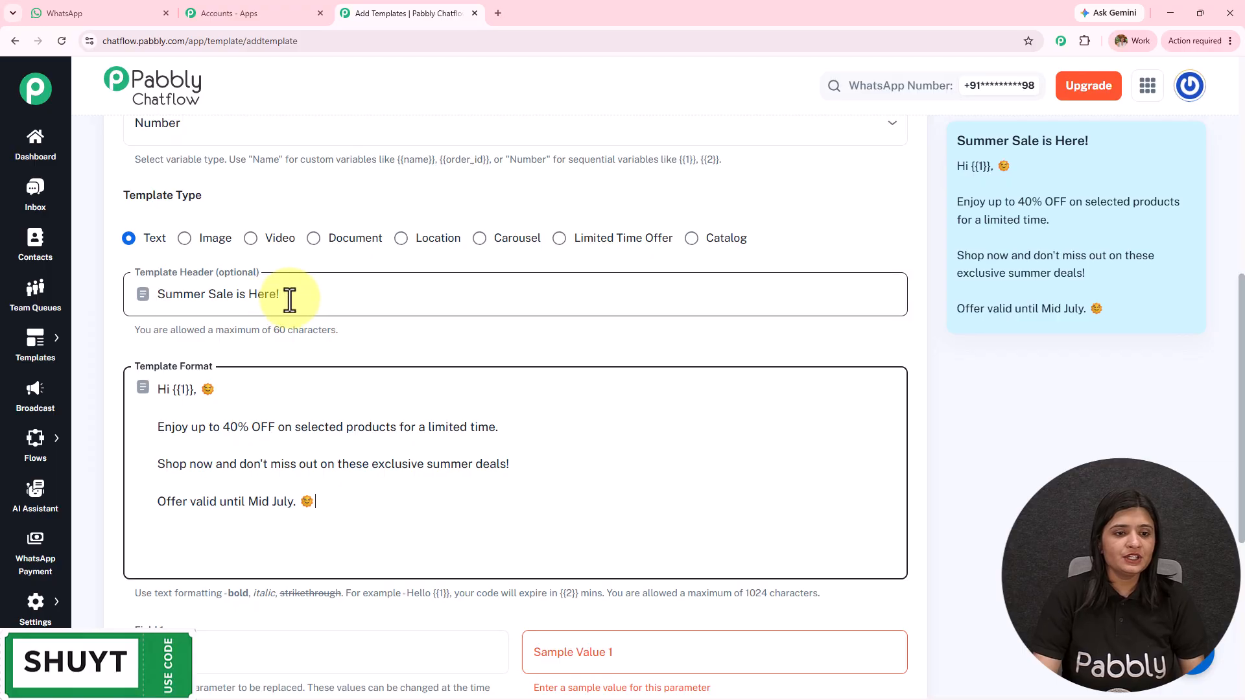
pyautogui.scroll(-5, 289, 301)
pyautogui.scroll(2, 319, 302)
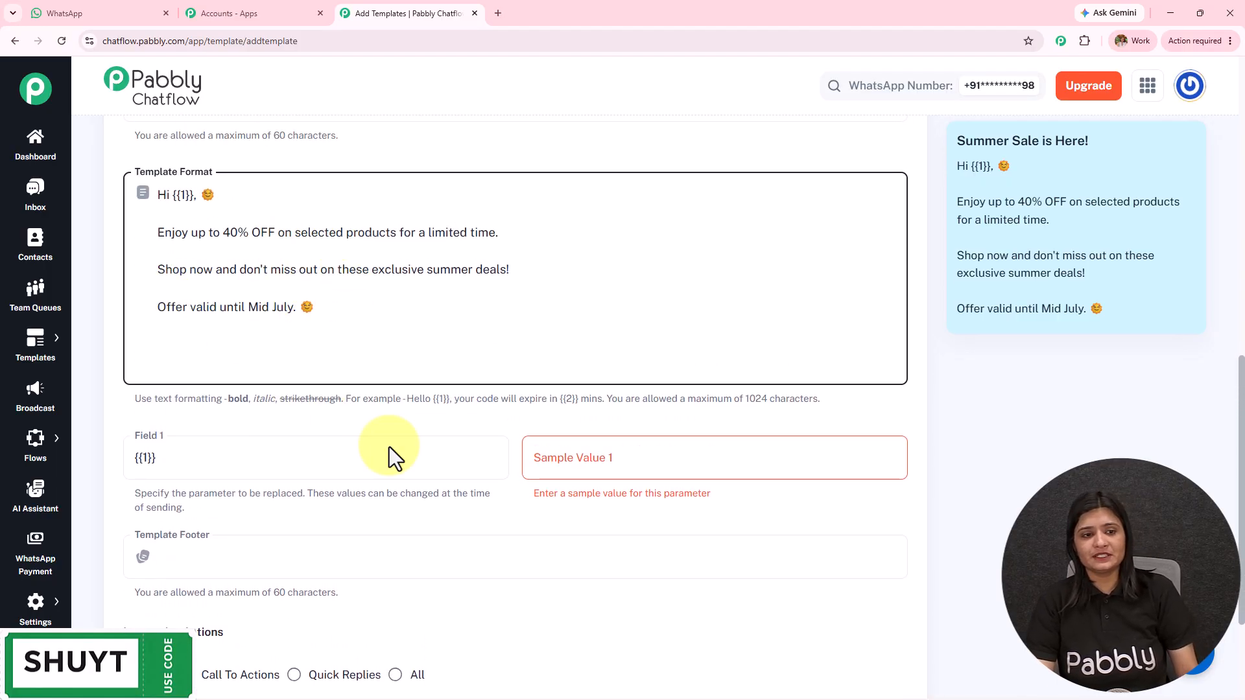
# - Enter "Demo" as the sample value for variable {{1}} in the summer sale message
pyautogui.click(596, 455)
pyautogui.write('Demo')
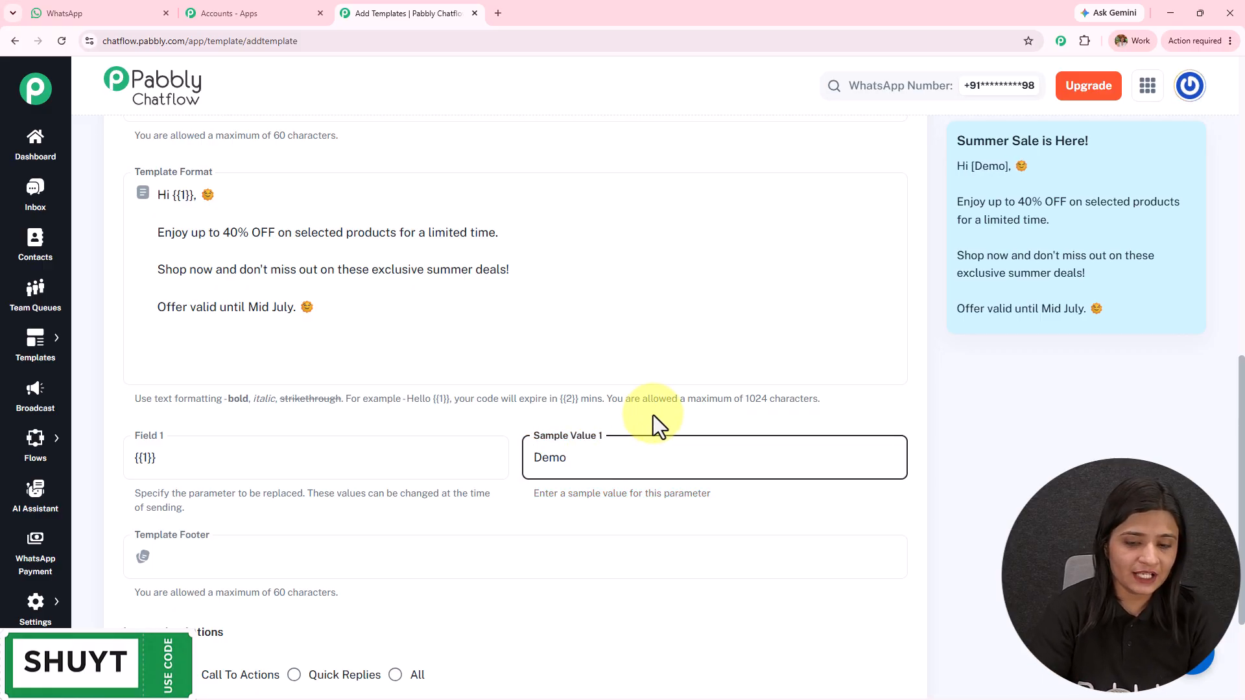
pyautogui.scroll(-2, 642, 415)
pyautogui.scroll(2, 642, 415)
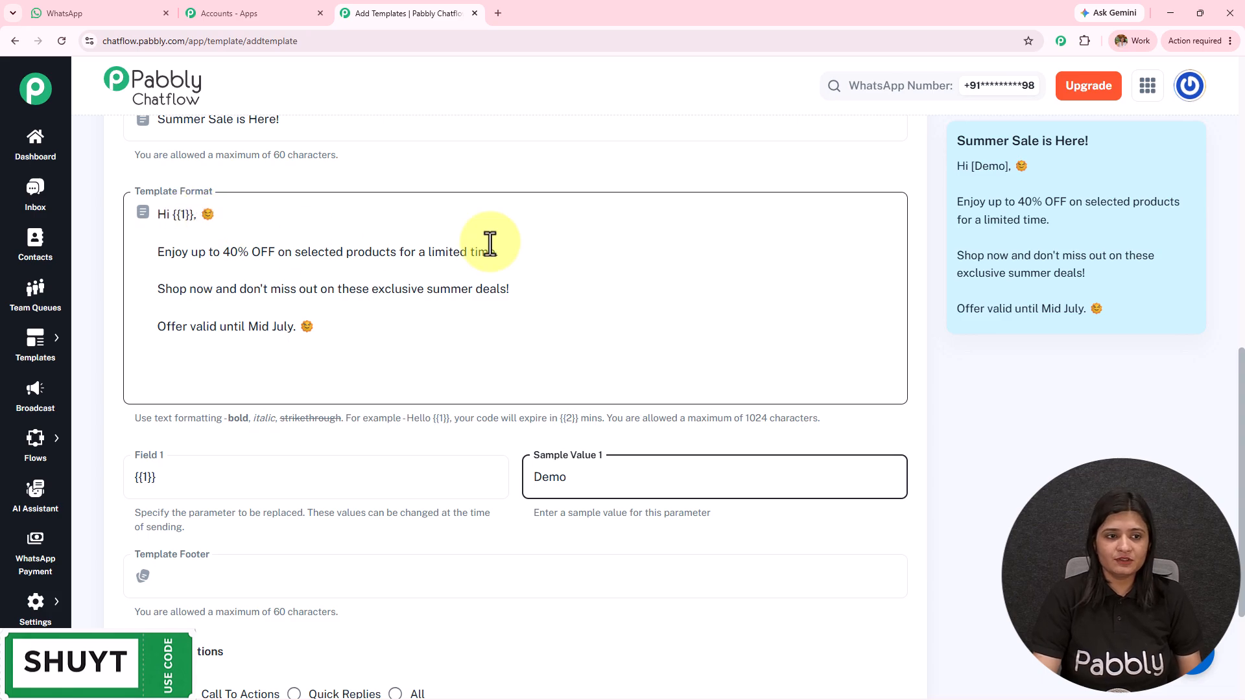
# - Add a {{2}} variable after "for a limited time." in the message body and remove it again
pyautogui.click(602, 251)
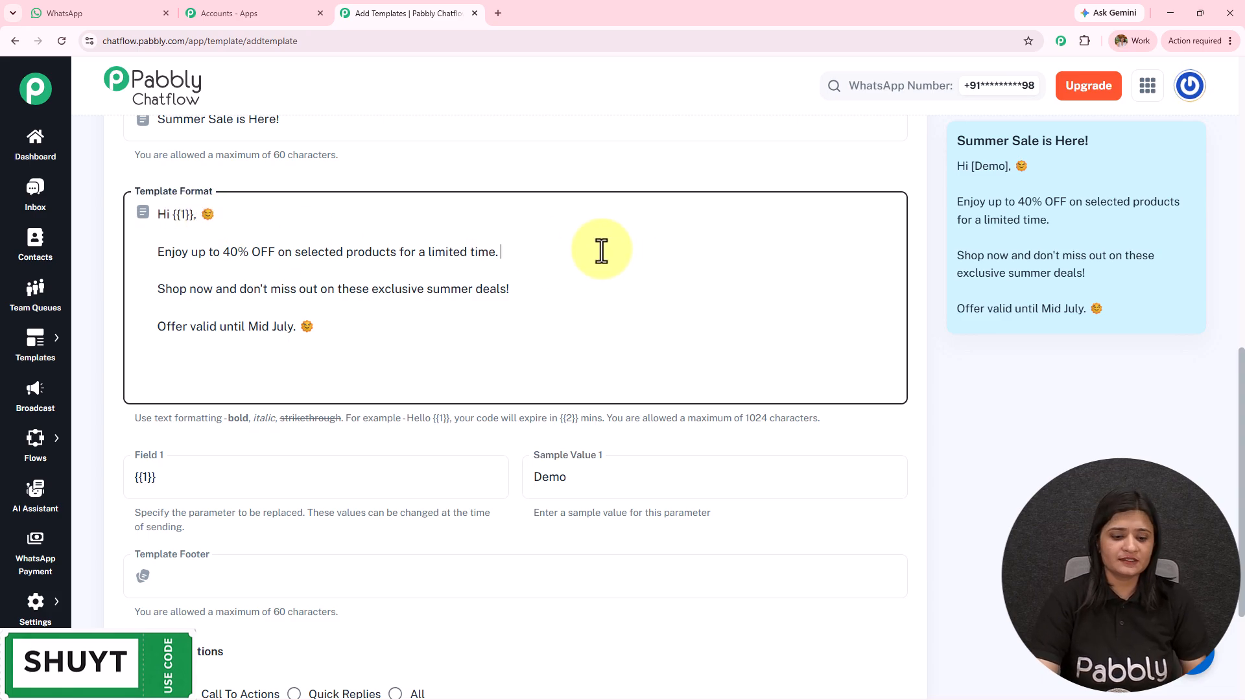
pyautogui.write('{{2}}')
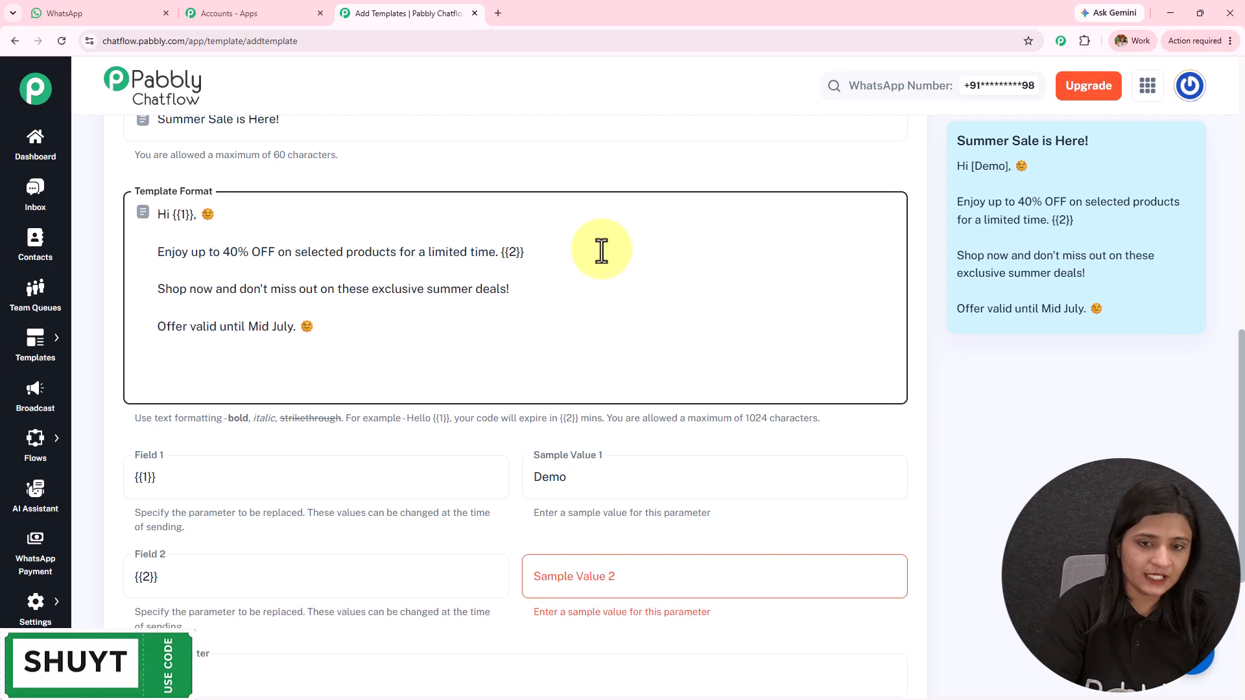
pyautogui.scroll(-2, 606, 422)
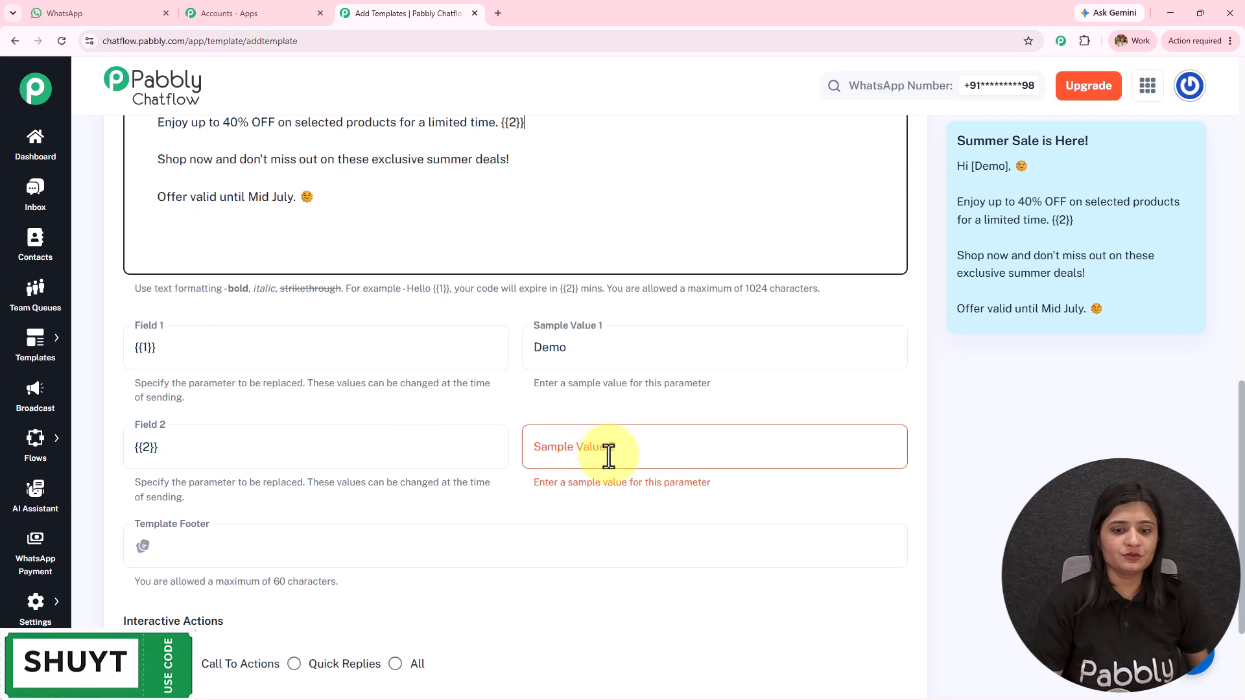
pyautogui.scroll(1, 528, 266)
pyautogui.moveTo(527, 188); pyautogui.dragTo(501, 187)
pyautogui.press('BackSpace')
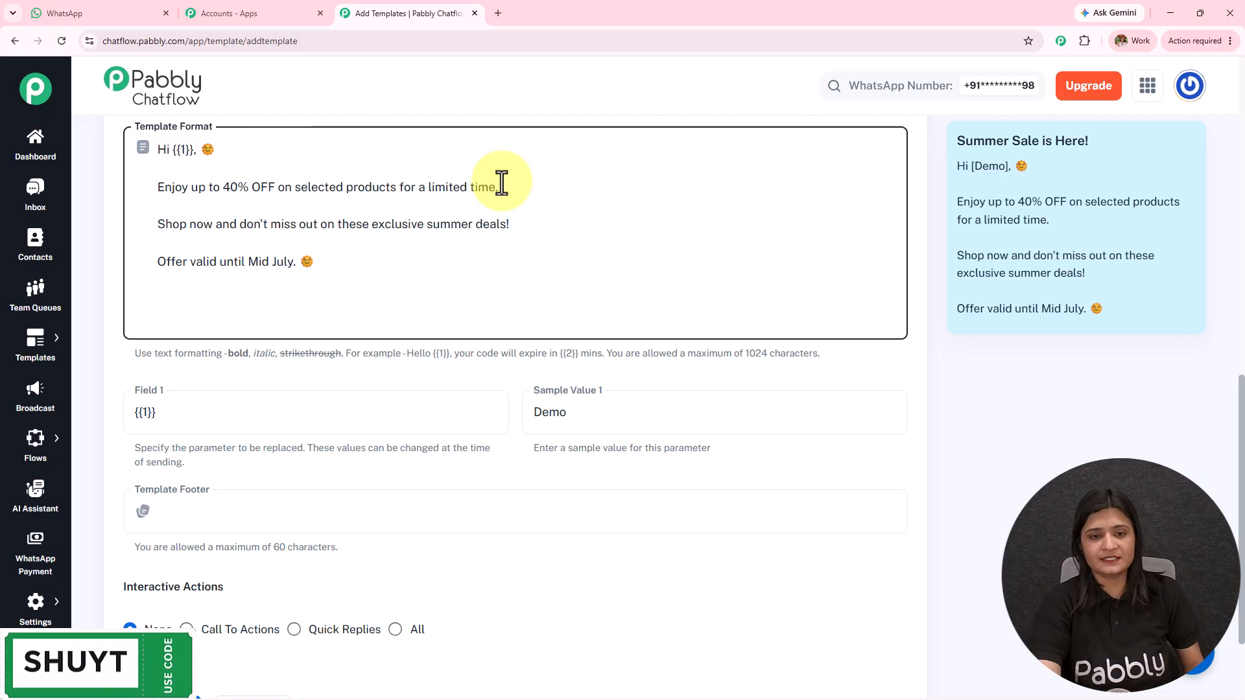
# - Submit the summeroffer template with no footer and no interactive actions, and check its entry in the templates list
pyautogui.scroll(-2, 541, 395)
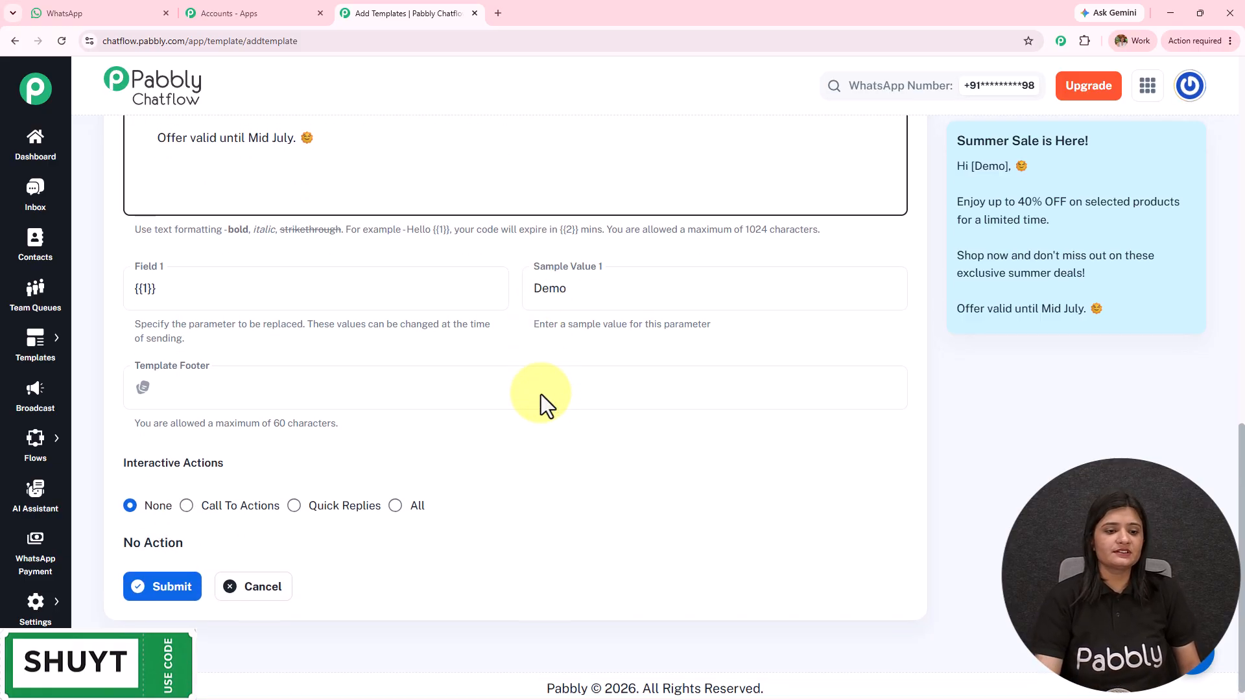
pyautogui.click(176, 587)
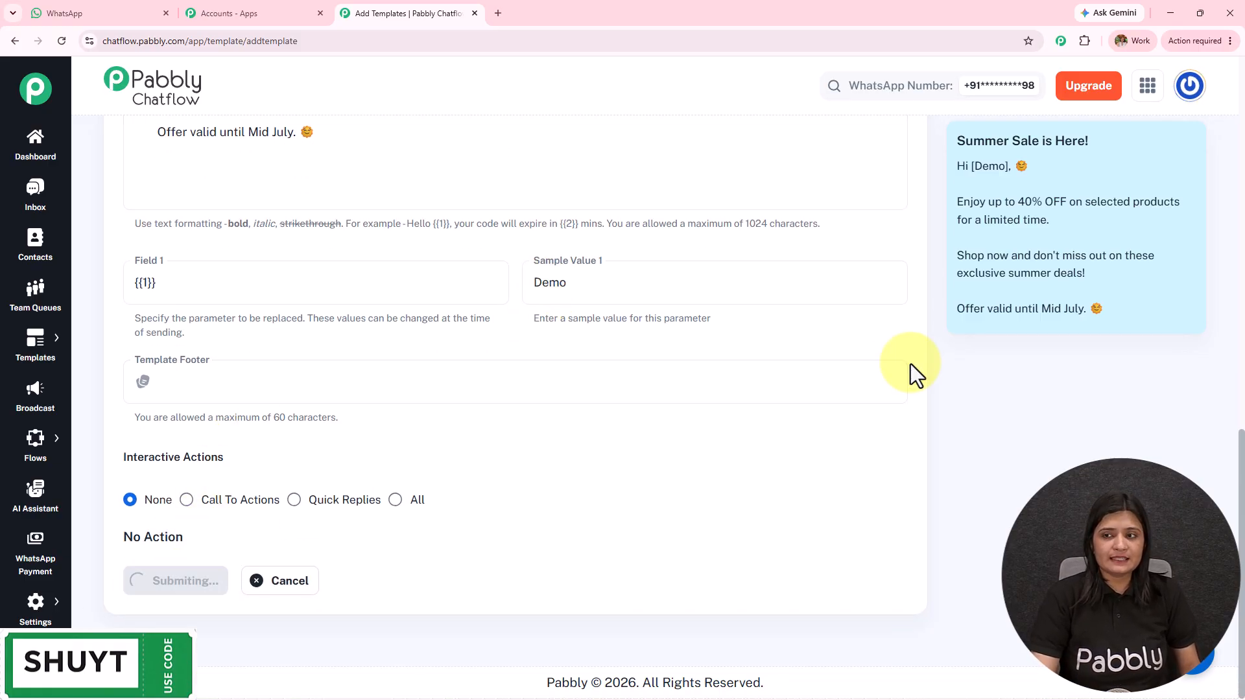
pyautogui.scroll(-2, 904, 362)
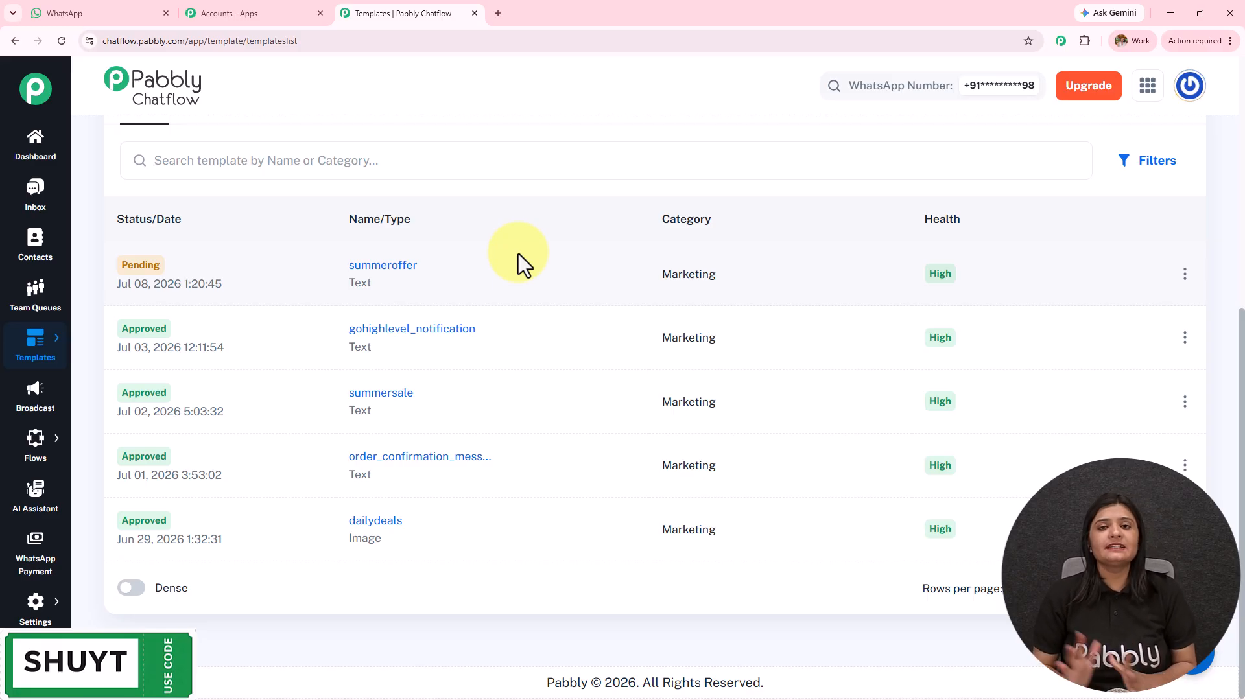
# - Open the Broadcast section in a new browser tab and switch to it
pyautogui.keyDown('ctrl'); pyautogui.click(32, 401); pyautogui.keyUp('ctrl')
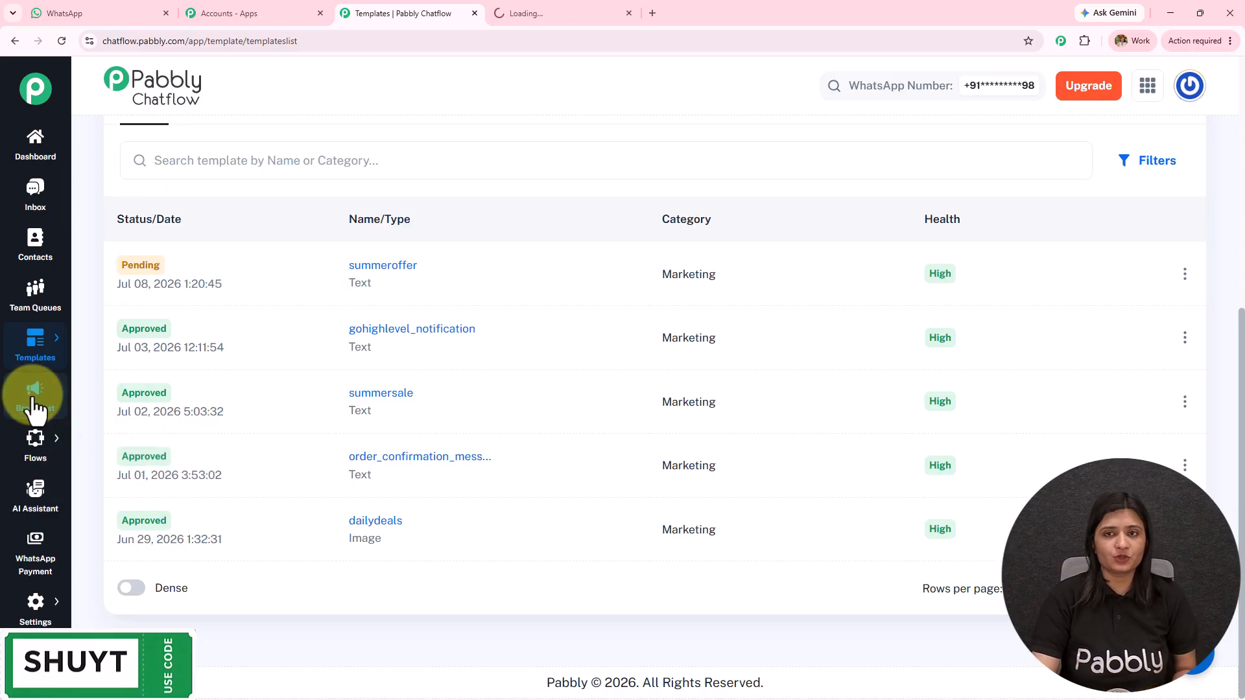
pyautogui.click(538, 3)
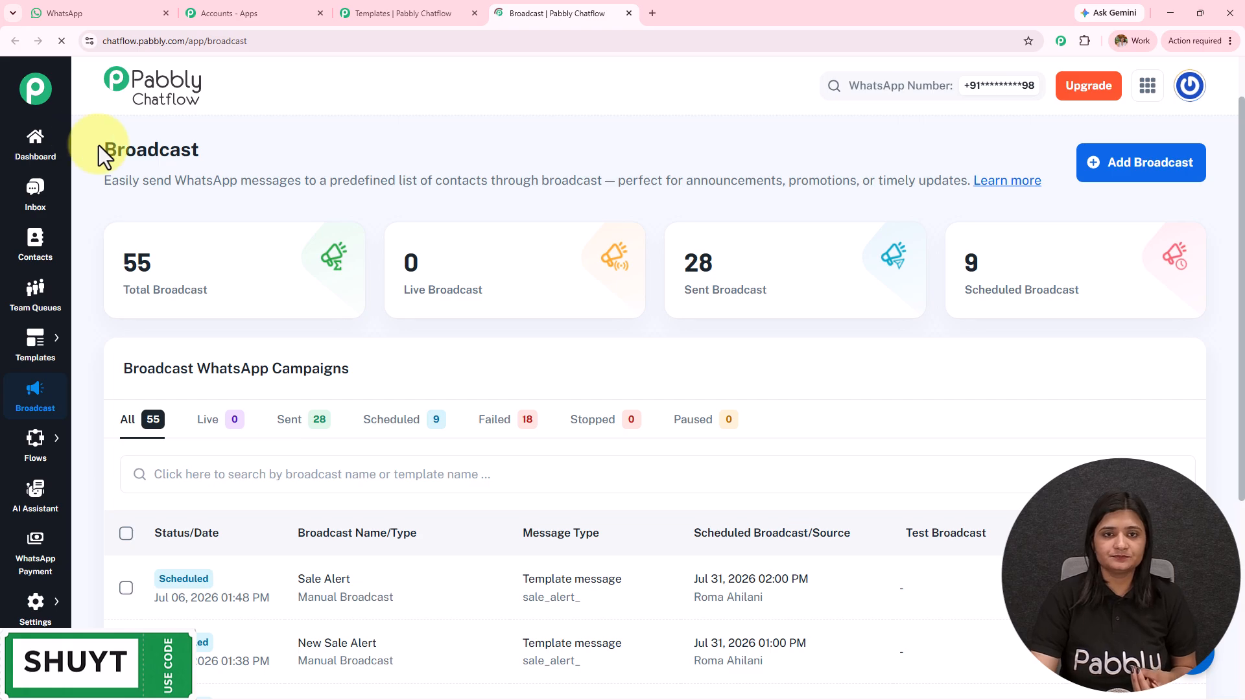
# - Look over the Broadcast page's summary cards for total, live, sent and scheduled broadcasts
pyautogui.moveTo(99, 146); pyautogui.dragTo(442, 142)
pyautogui.scroll(-1, 577, 376)
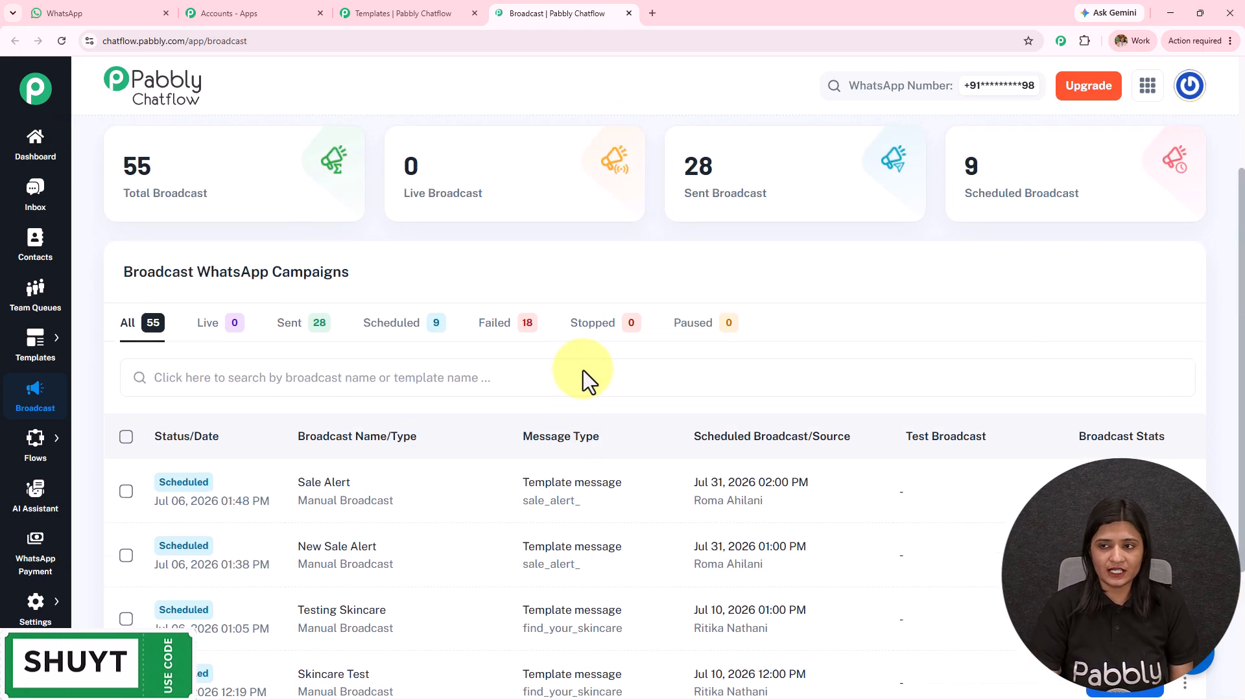
pyautogui.moveTo(280, 210)
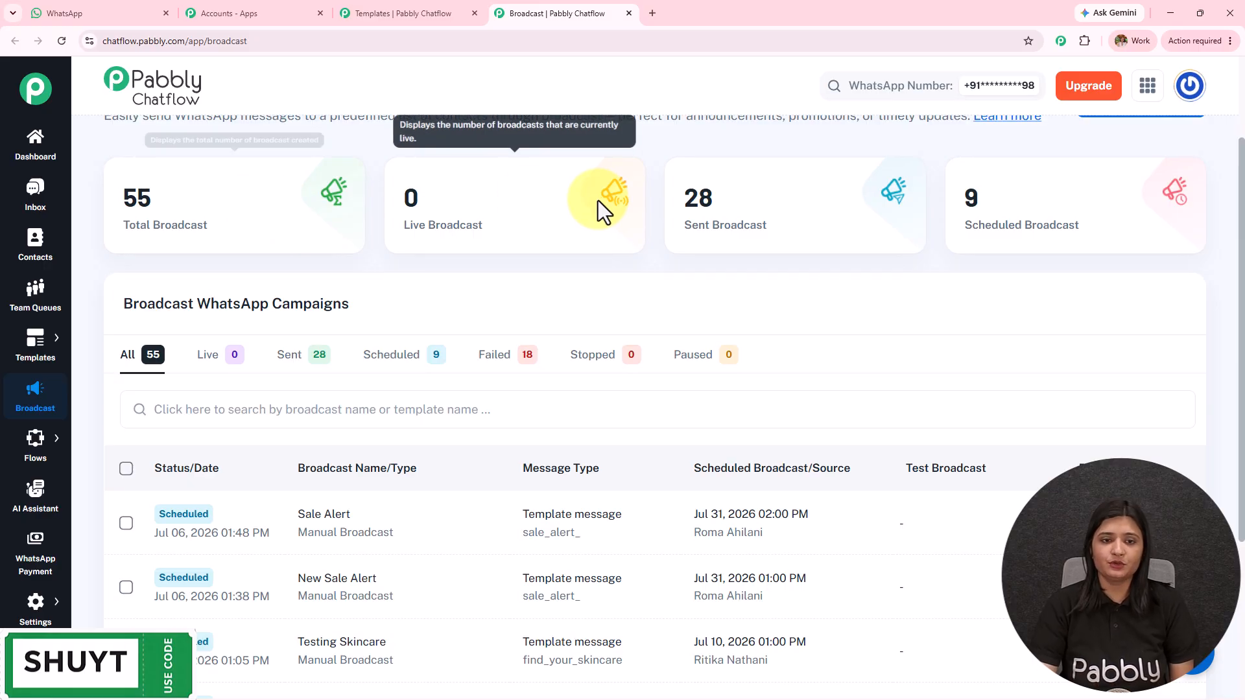
pyautogui.moveTo(860, 190)
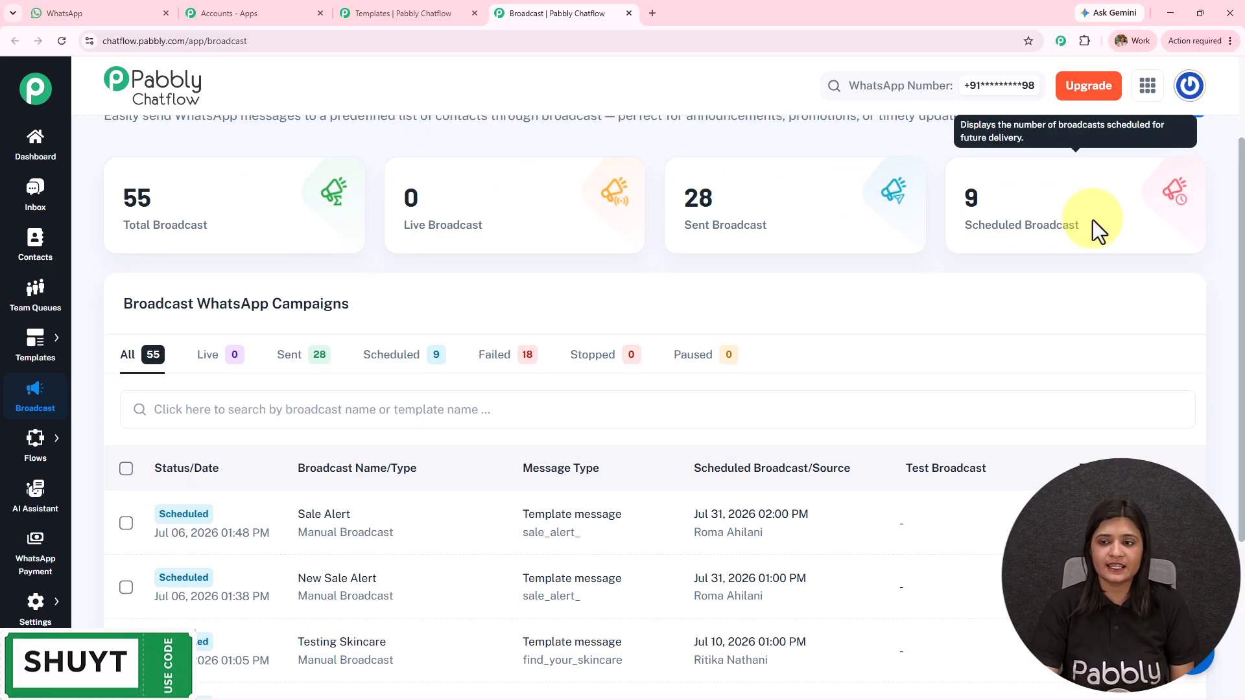
pyautogui.scroll(-2, 544, 313)
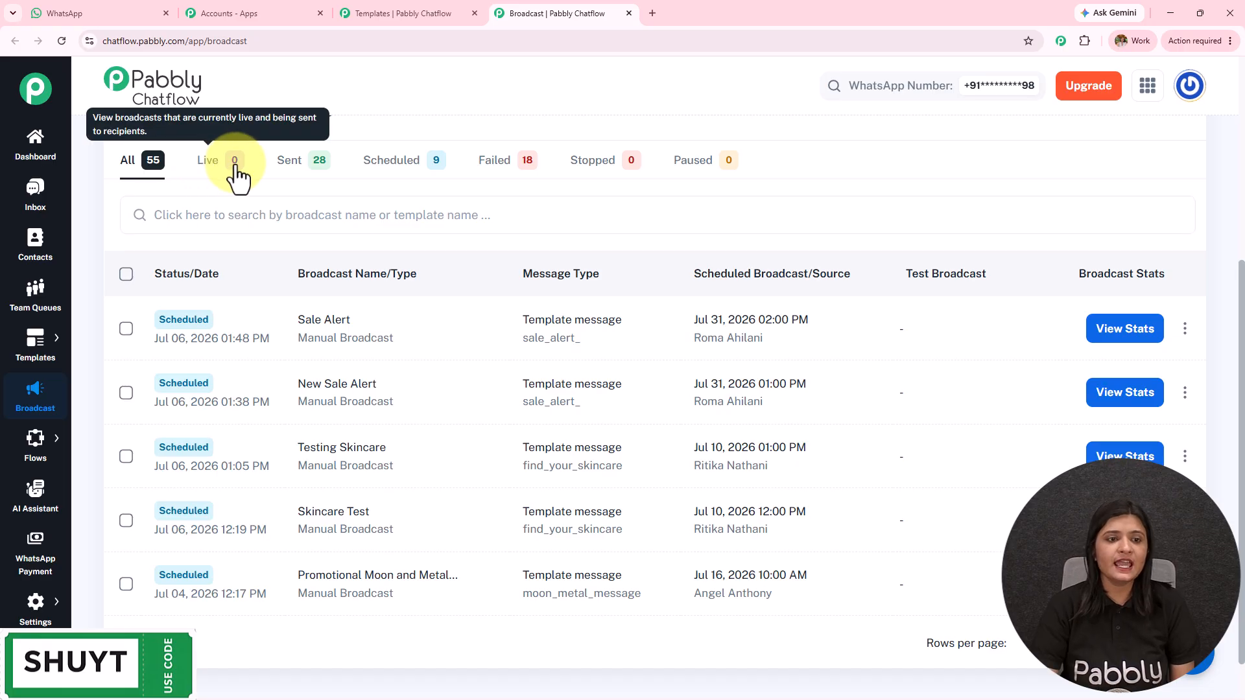
# - View the broadcast campaigns by Live, Sent, Scheduled, Failed, Stopped and Paused status, and return to the All list
pyautogui.click(216, 167)
pyautogui.click(292, 168)
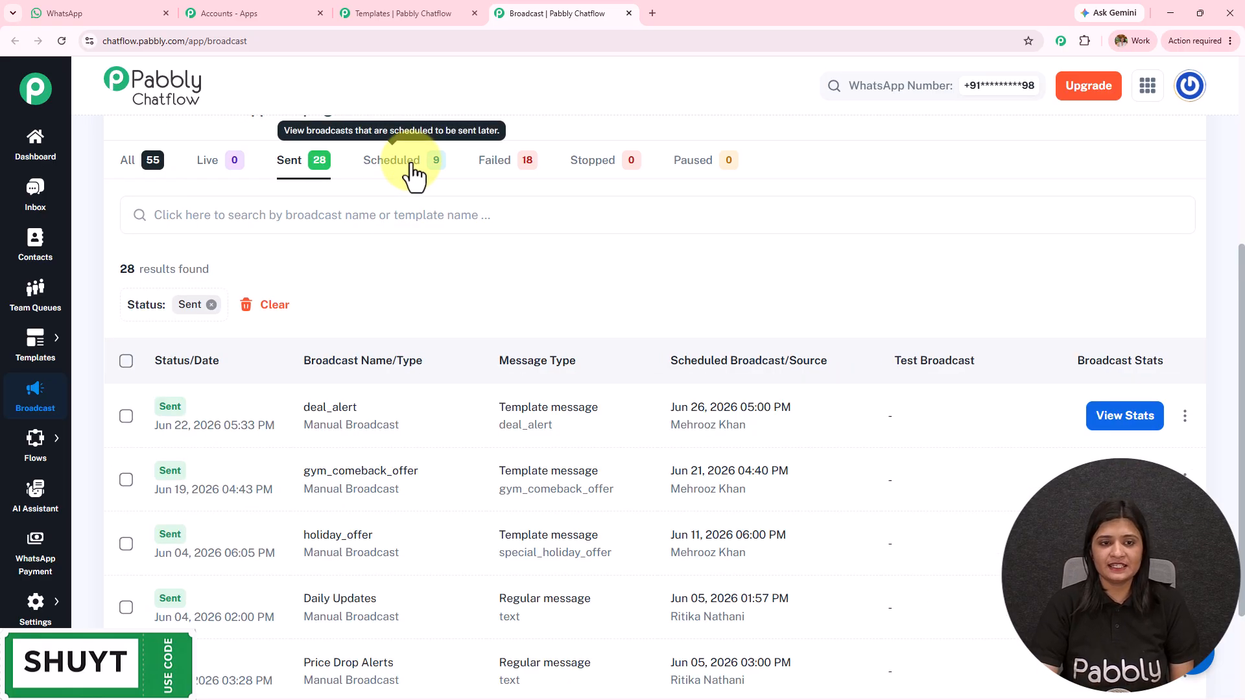
pyautogui.click(413, 174)
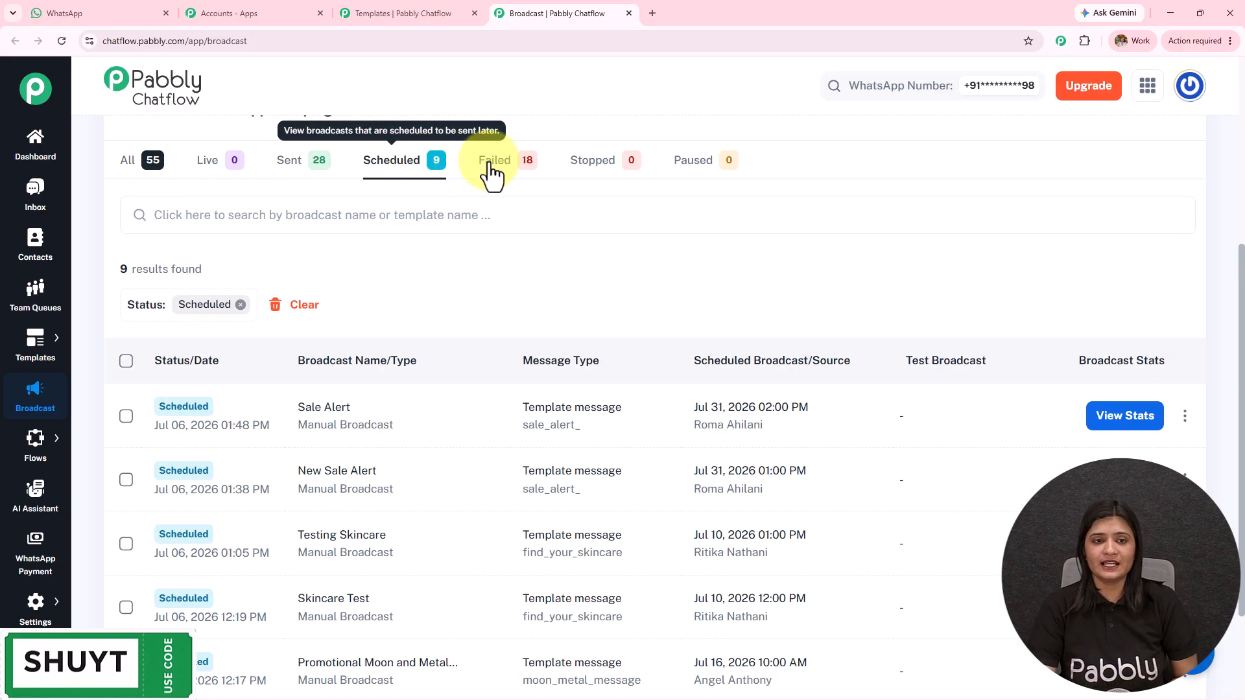
pyautogui.click(515, 172)
pyautogui.click(590, 166)
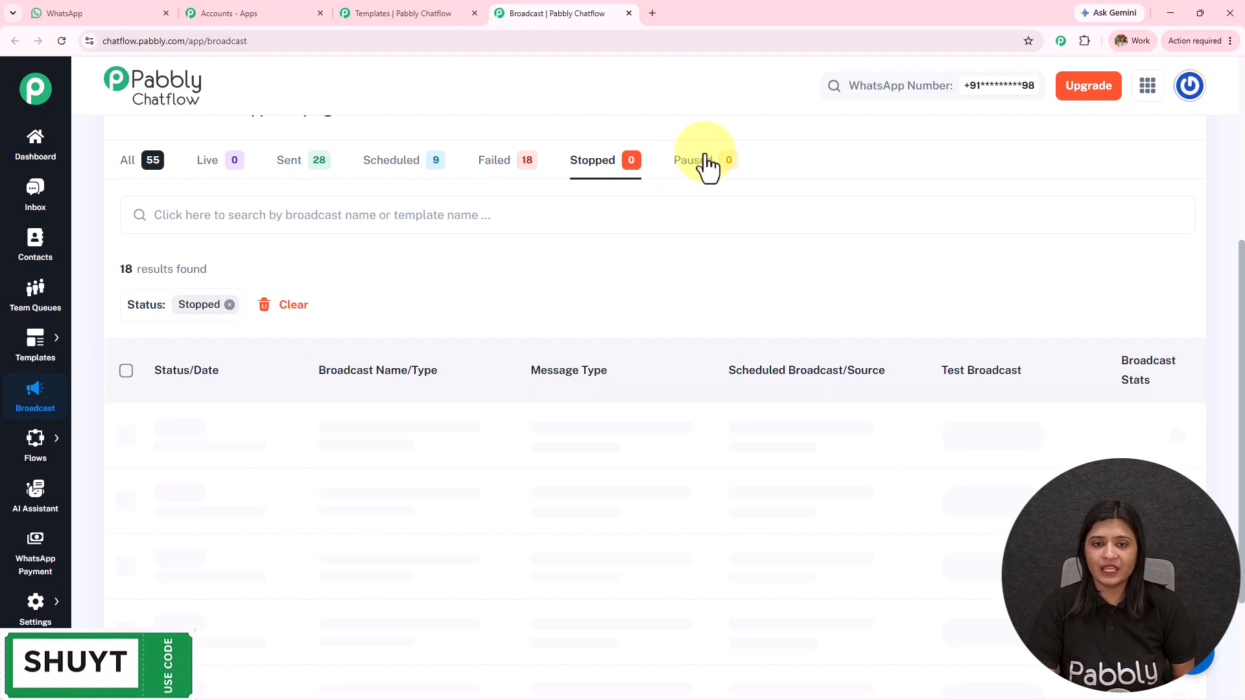
pyautogui.click(705, 170)
pyautogui.click(146, 167)
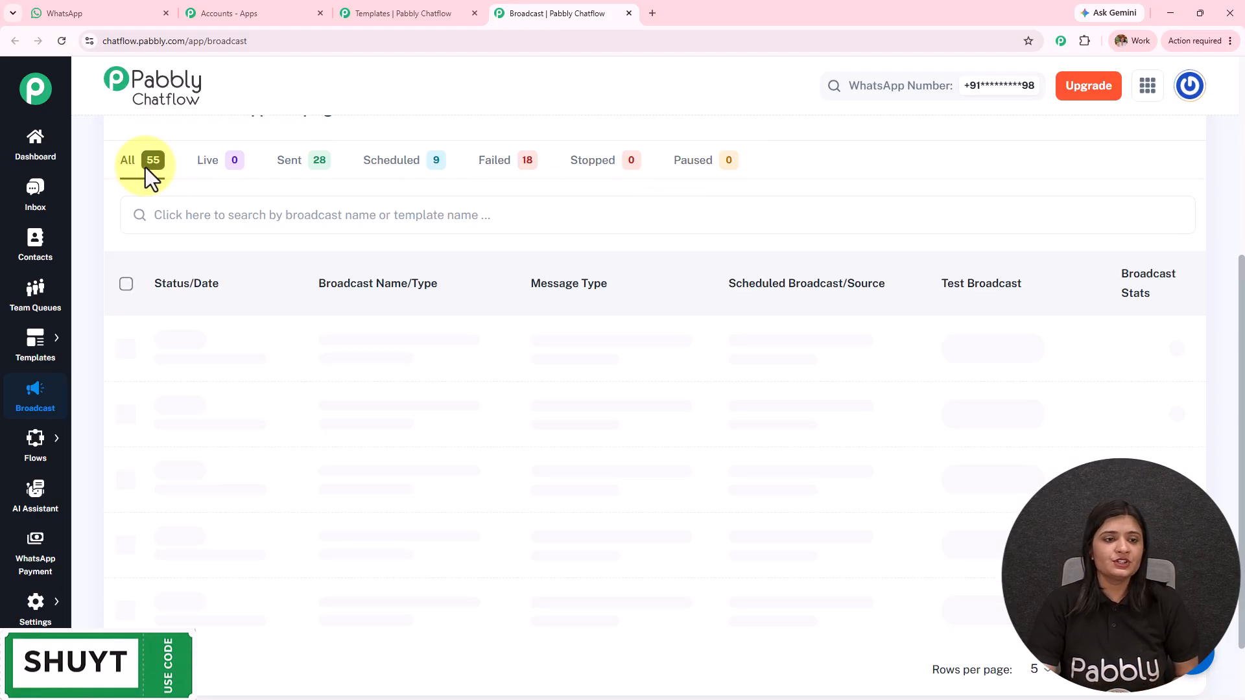
# - Start a new broadcast and choose Broadcast Campaign as its type
pyautogui.moveTo(1241, 302); pyautogui.dragTo(1241, 157)
pyautogui.click(1141, 139)
pyautogui.scroll(-1, 266, 334)
pyautogui.scroll(1, 239, 295)
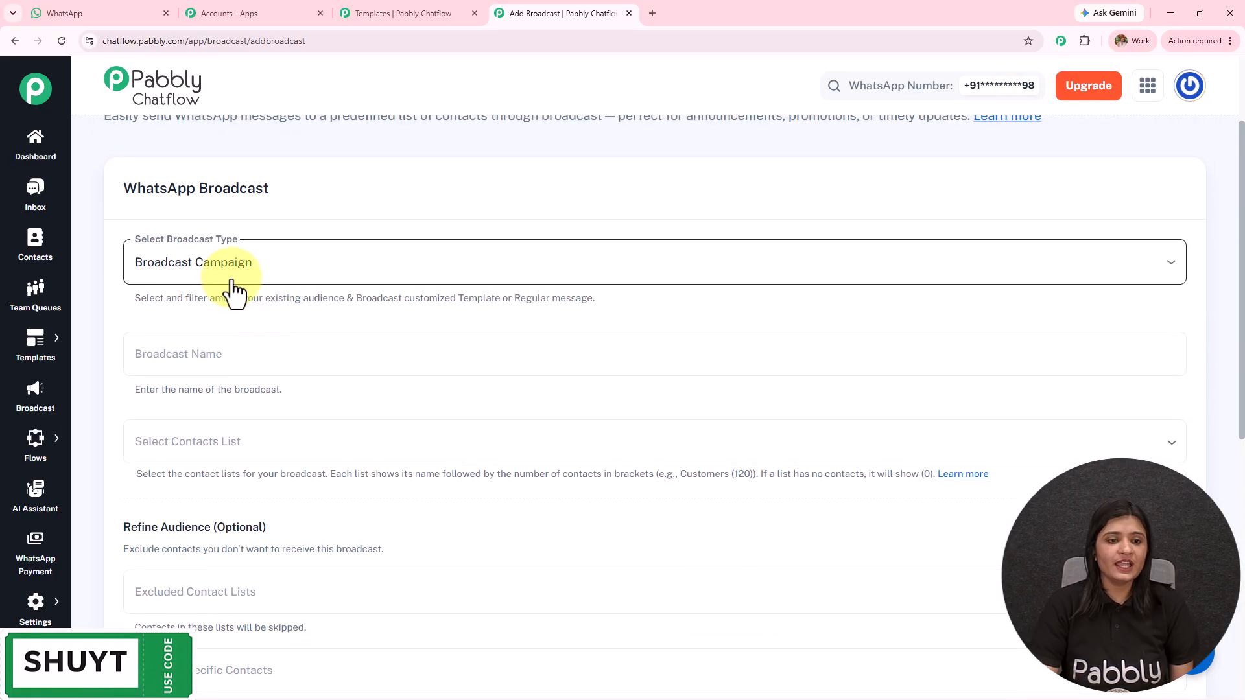
pyautogui.click(230, 279)
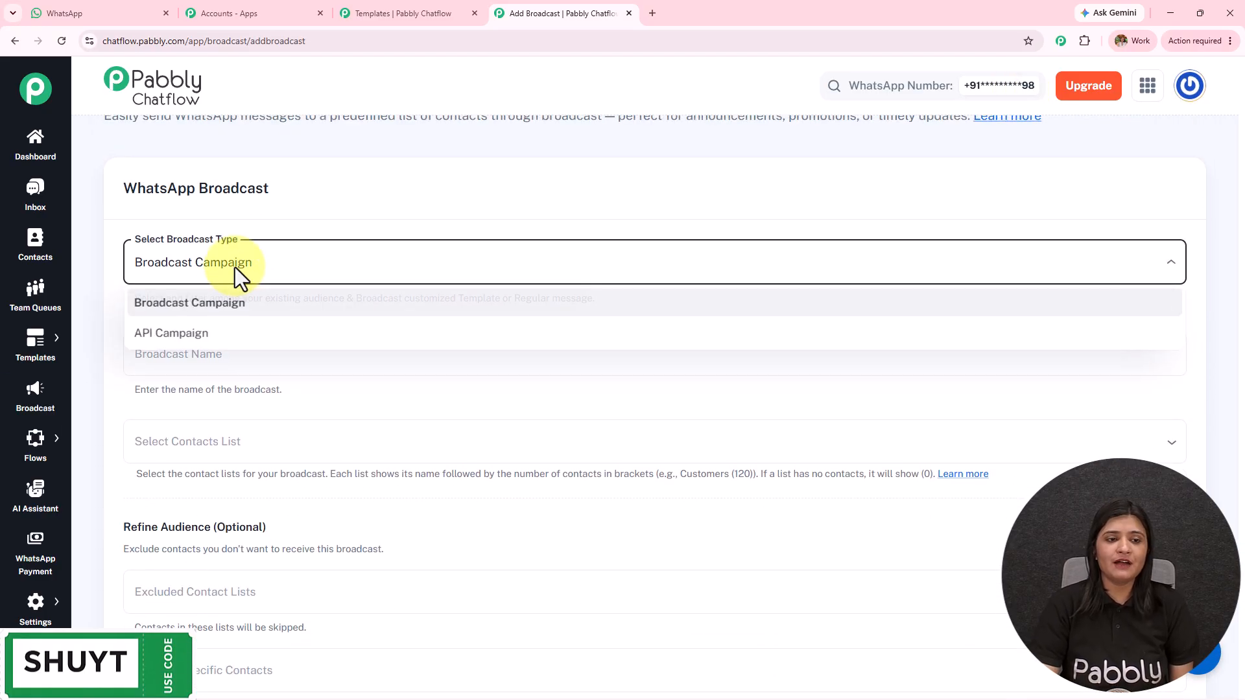
pyautogui.click(241, 303)
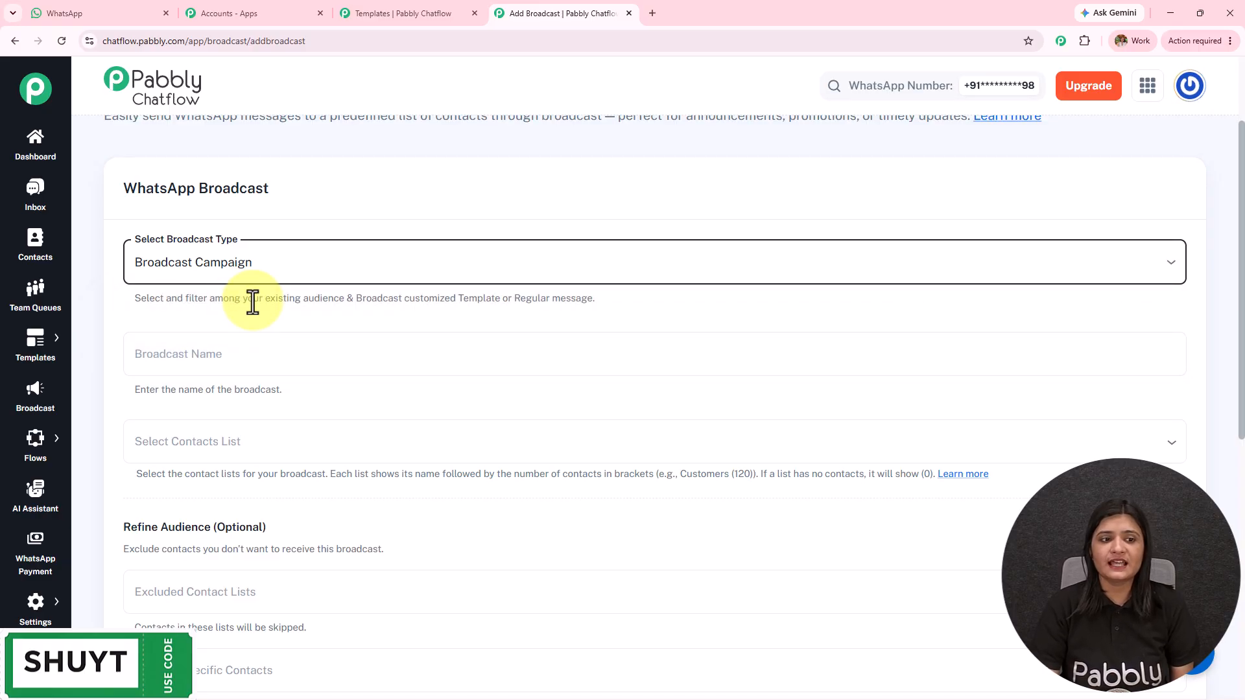
# - Name the broadcast "summeroffer" and select the Leads contact list as its audience
pyautogui.scroll(-2, 232, 260)
pyautogui.click(217, 219)
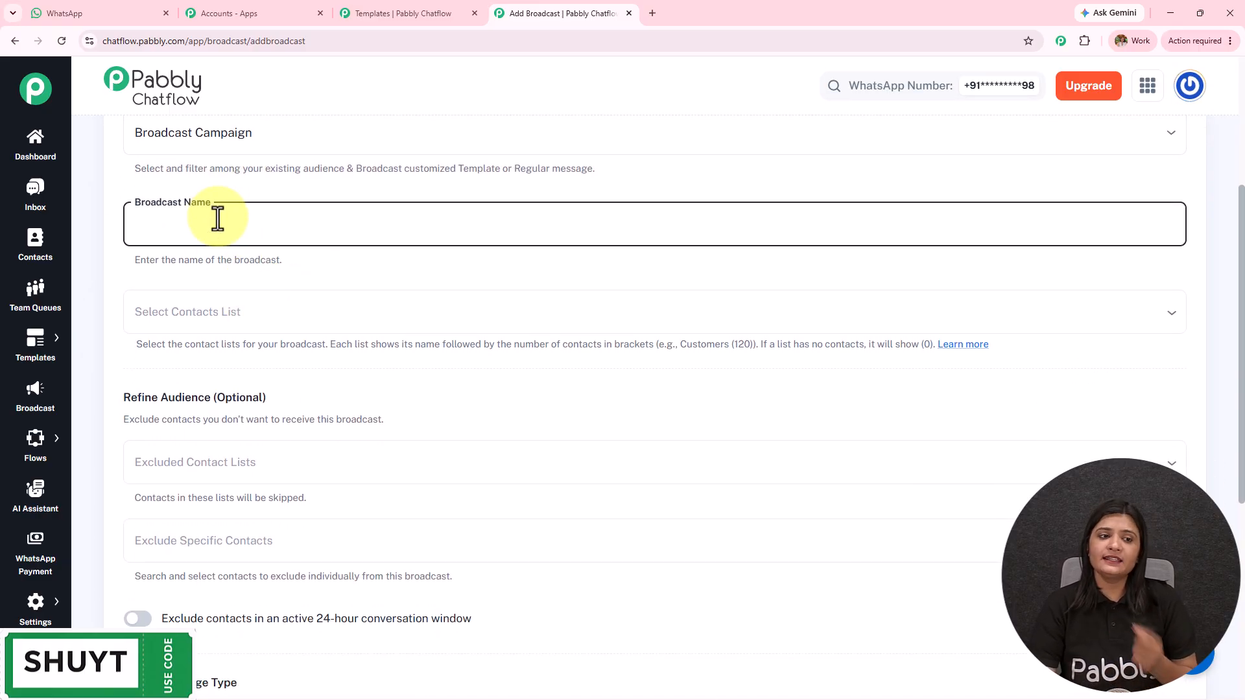
pyautogui.write('summeroffer')
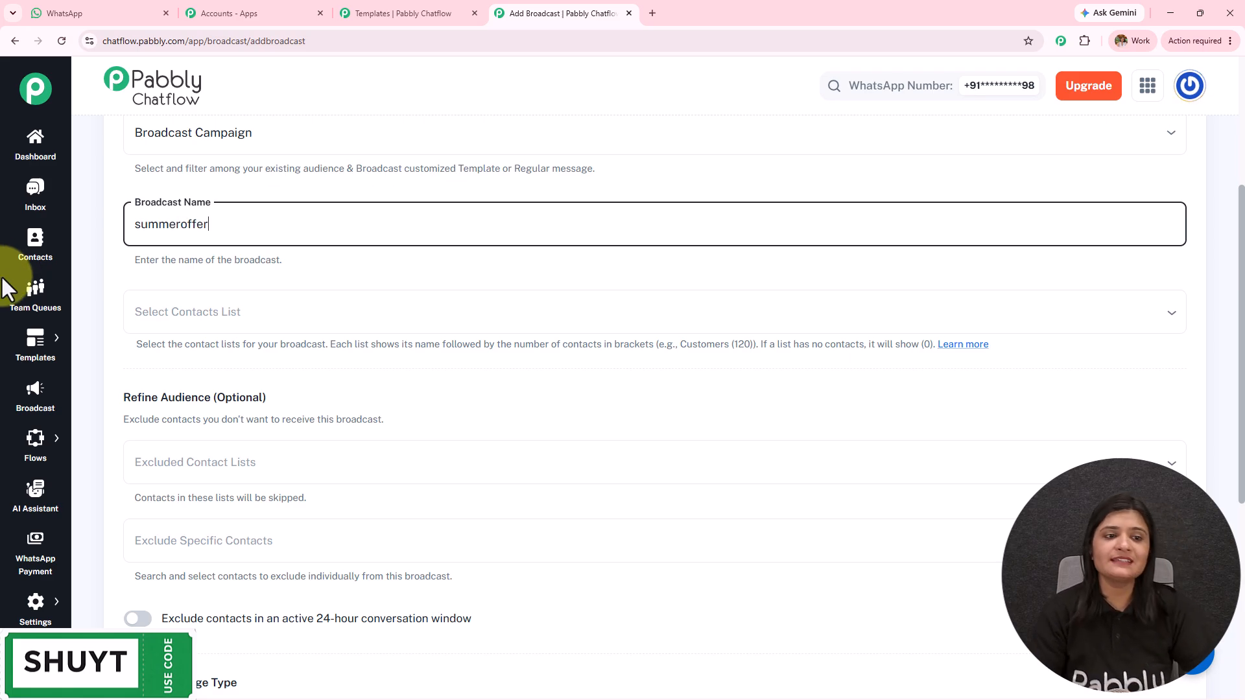
pyautogui.scroll(-1, 129, 278)
pyautogui.click(244, 253)
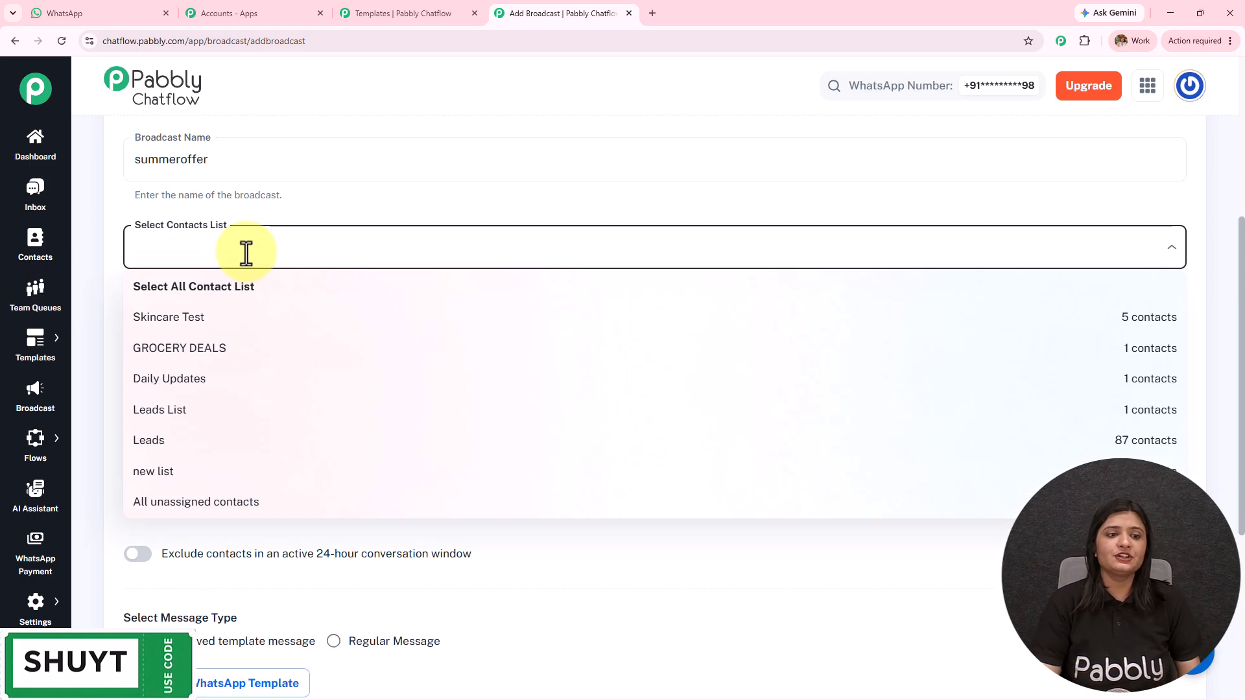
pyautogui.click(278, 453)
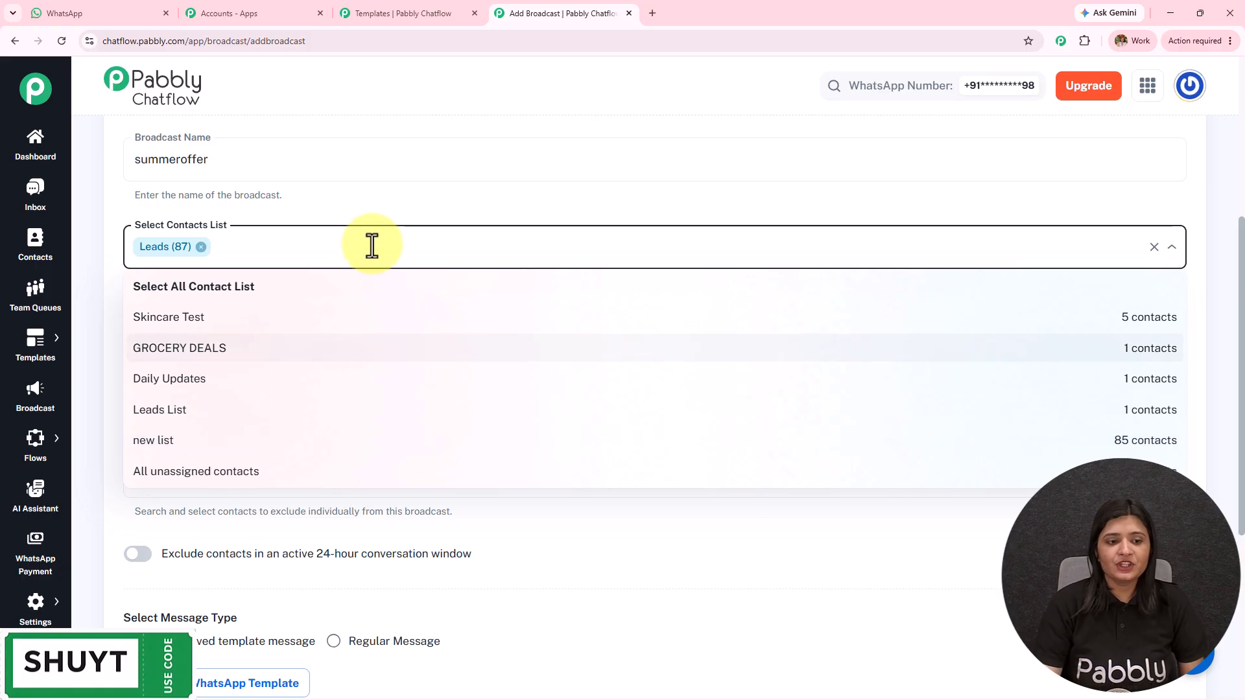
pyautogui.click(380, 209)
# - Consult the help article linked below the contacts list selection and return to the broadcast form
pyautogui.moveTo(134, 282); pyautogui.dragTo(661, 283)
pyautogui.click(973, 282)
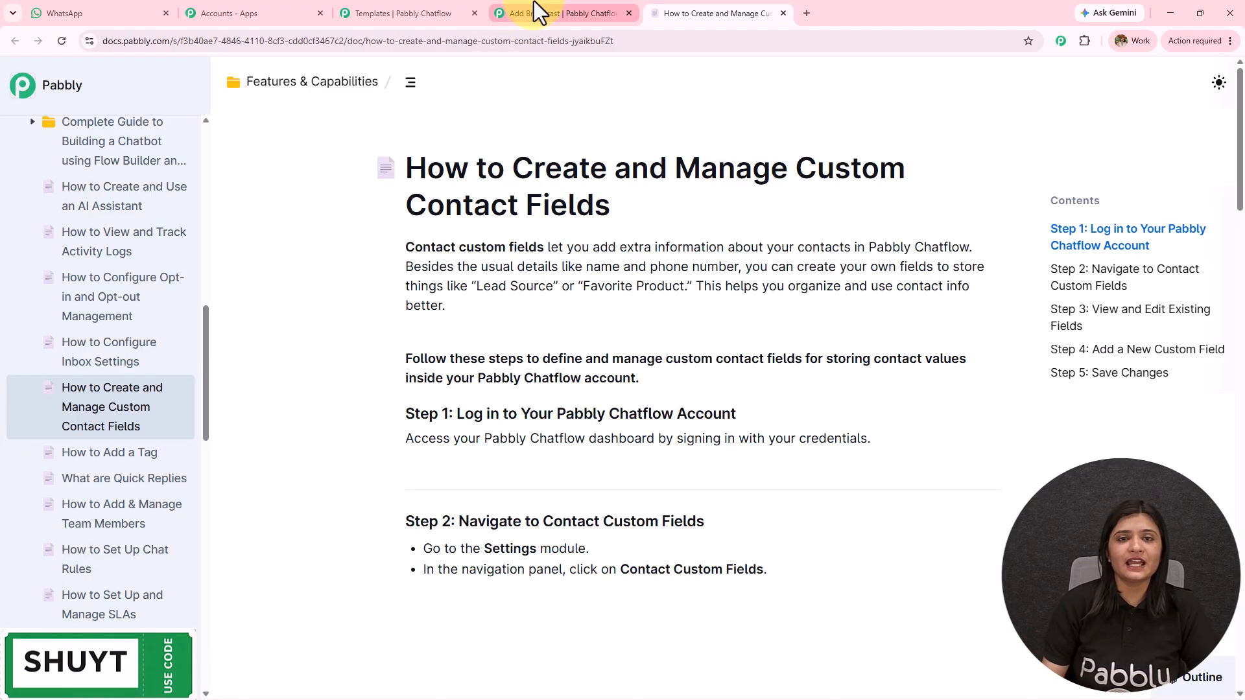
pyautogui.click(534, 4)
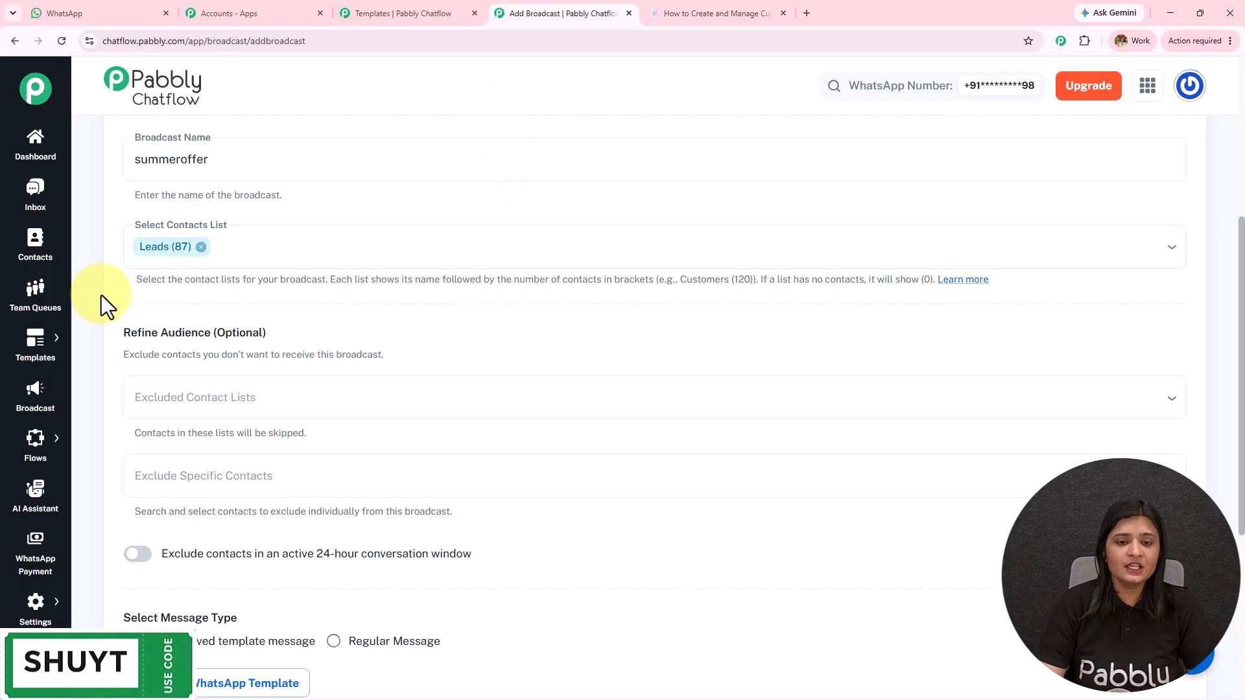
# - Open the Contacts section in a new browser tab and examine the form for adding a single contact
pyautogui.keyDown('ctrl'); pyautogui.click(36, 256); pyautogui.keyUp('ctrl')
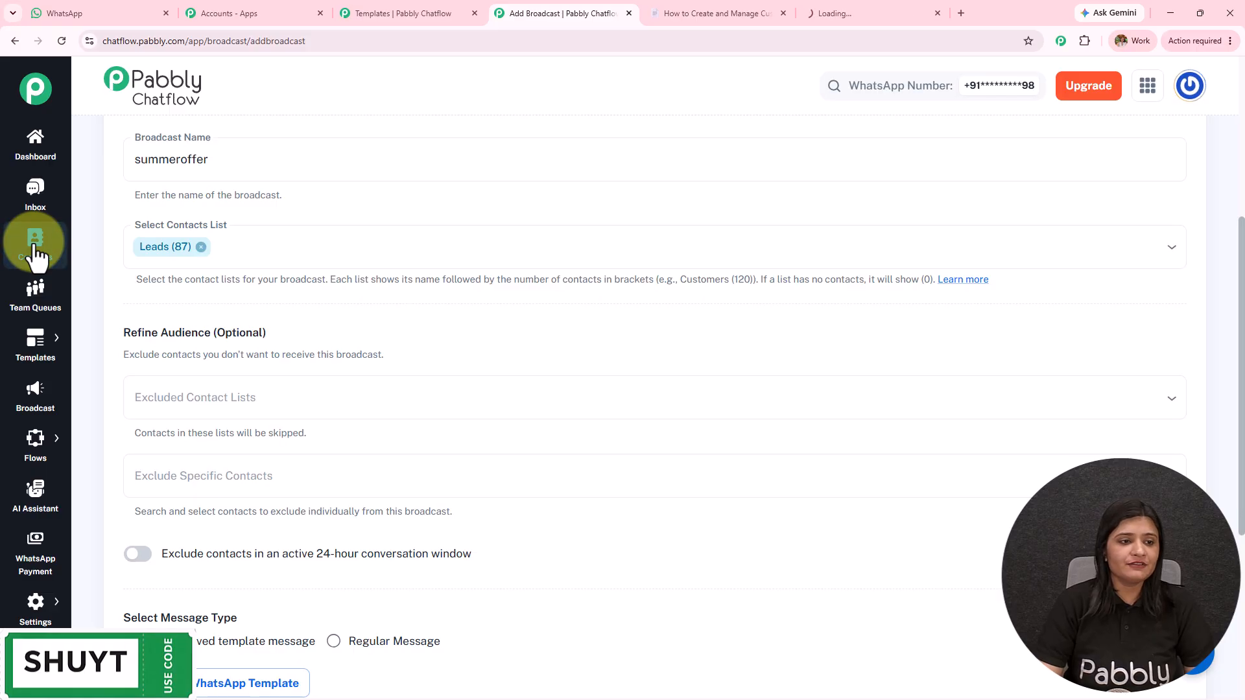
pyautogui.click(869, 5)
pyautogui.moveTo(103, 146); pyautogui.dragTo(480, 144)
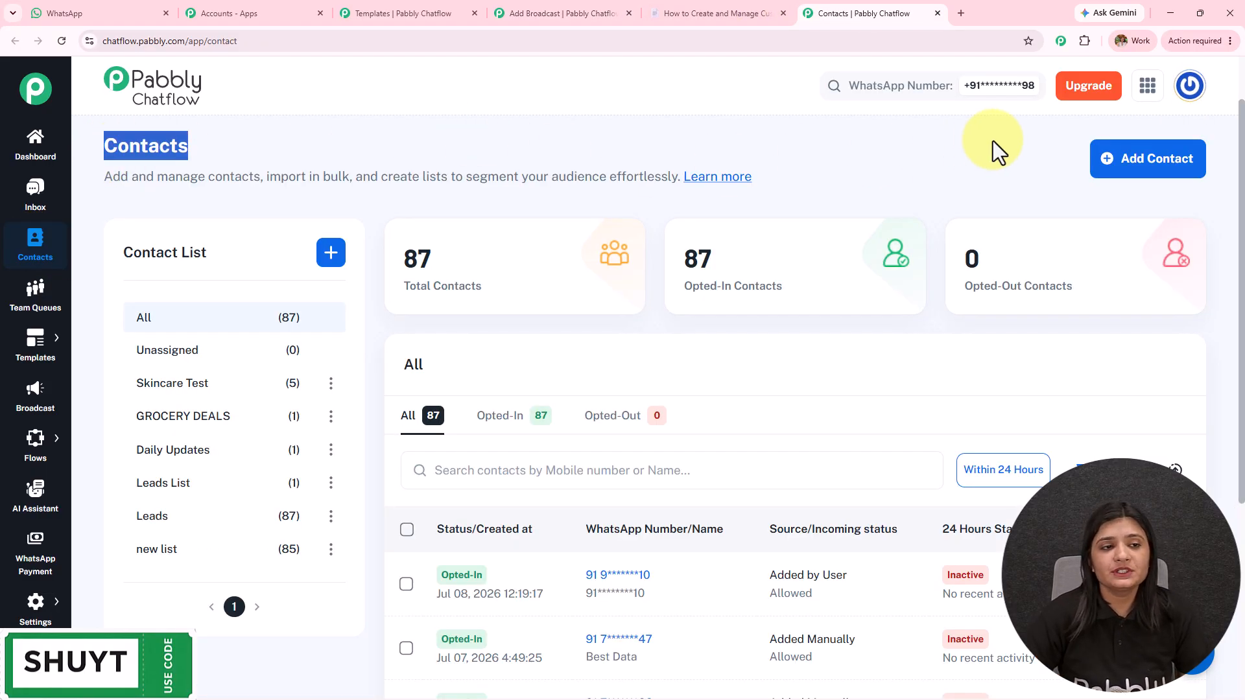
pyautogui.click(1116, 169)
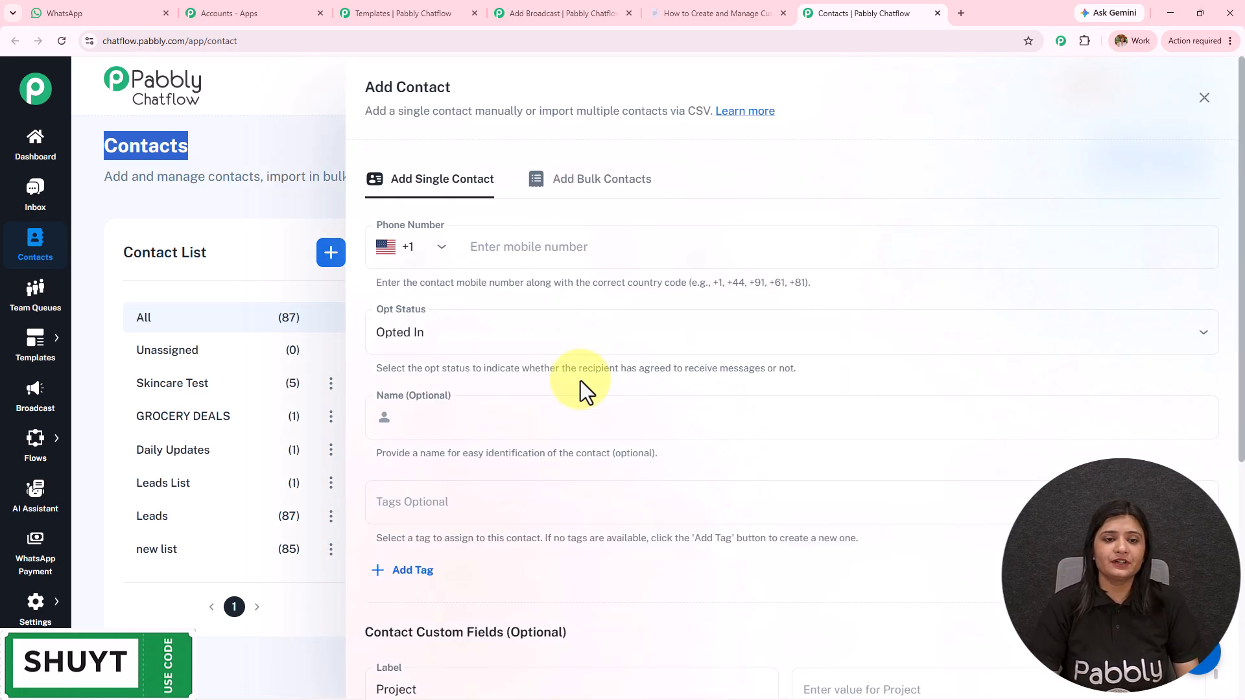
pyautogui.scroll(-6, 581, 379)
pyautogui.scroll(5, 581, 380)
pyautogui.scroll(1, 581, 380)
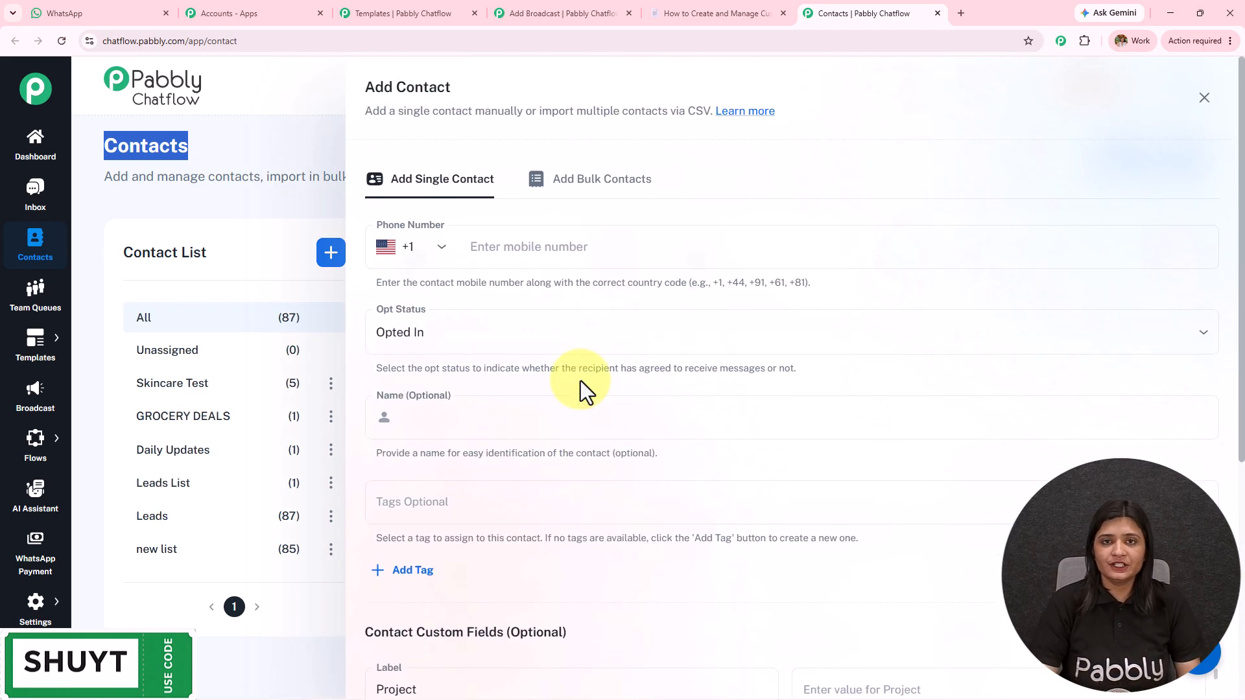
# - View the bulk contact import form and its CSV file requirements
pyautogui.click(590, 188)
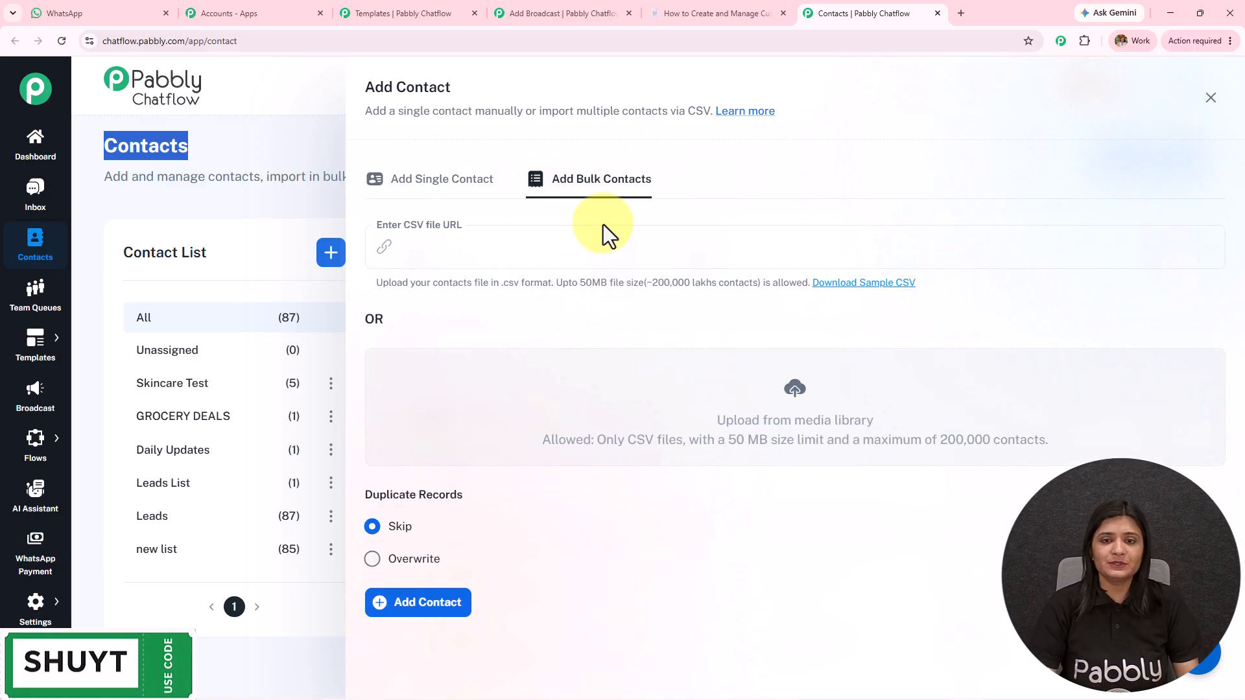
pyautogui.moveTo(375, 286); pyautogui.dragTo(901, 289)
pyautogui.click(823, 340)
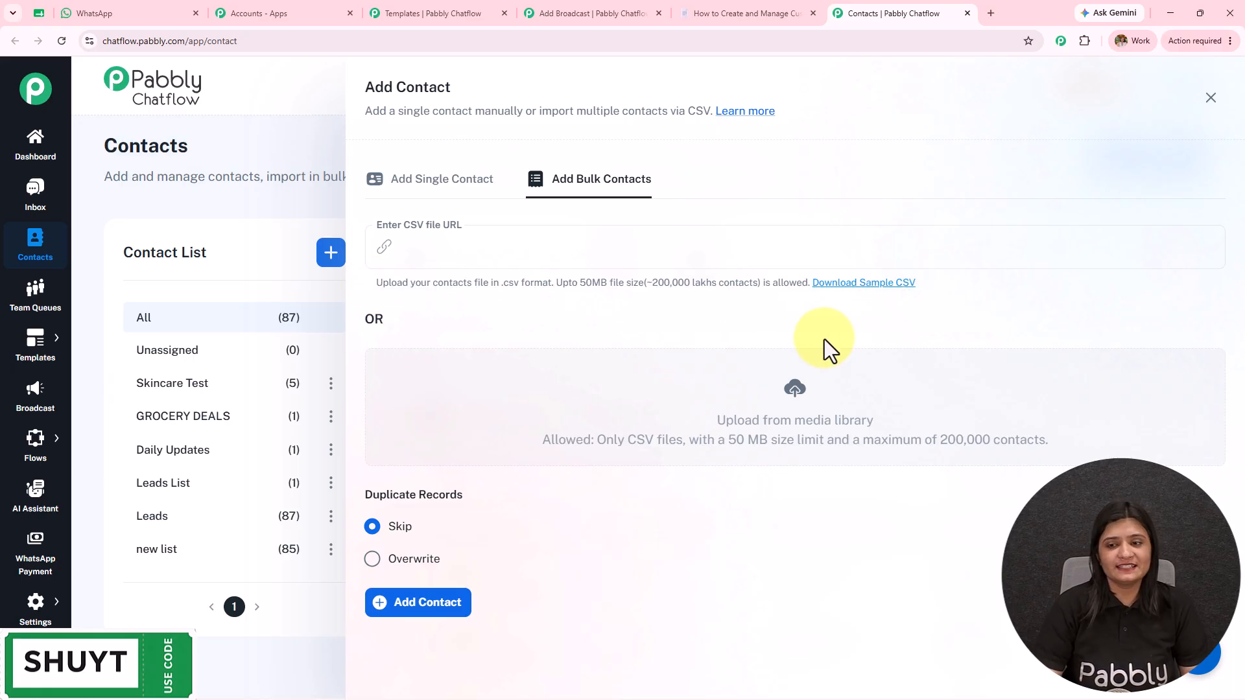
# - Look at the Employees Contact Details spreadsheet, and return to the broadcast form after closing the Add Contact form unsaved
pyautogui.click(39, 13)
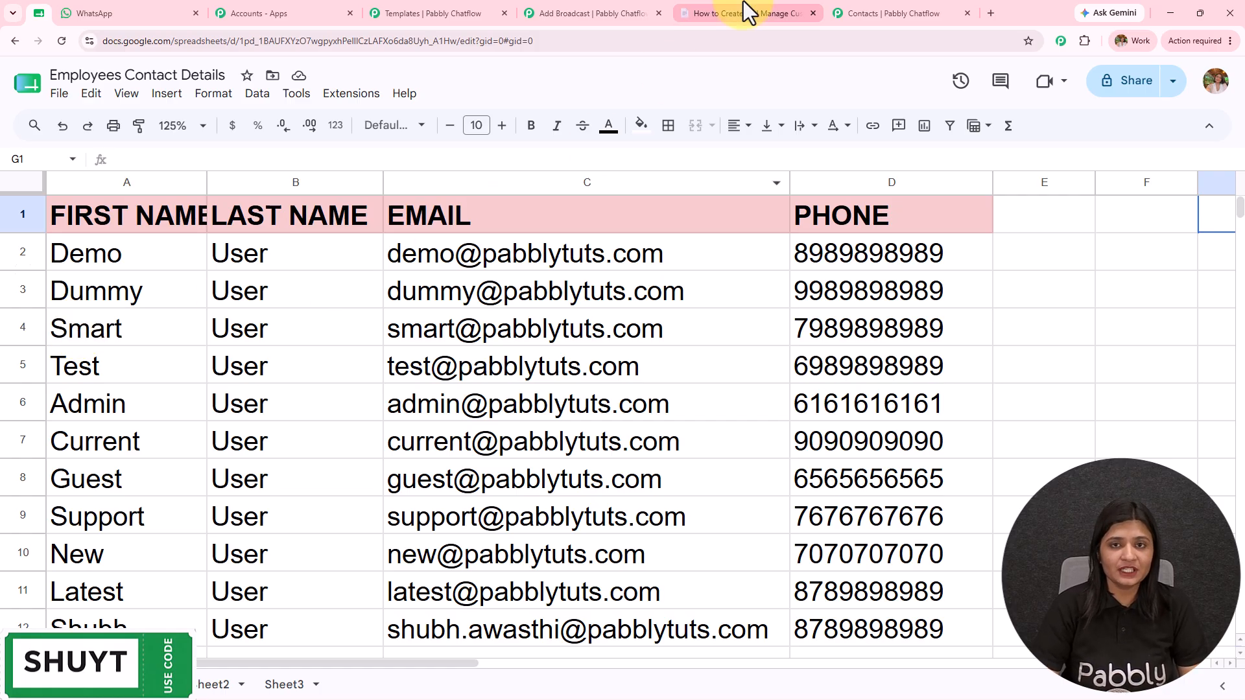
pyautogui.click(881, 4)
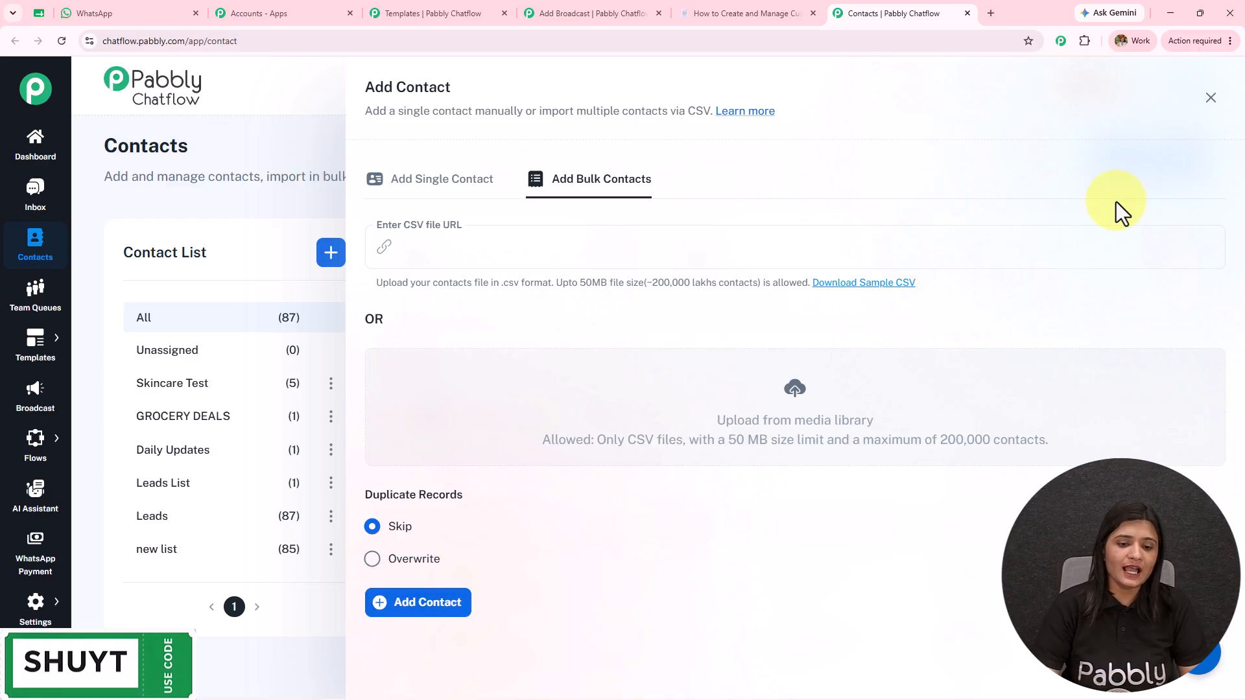
pyautogui.click(1208, 100)
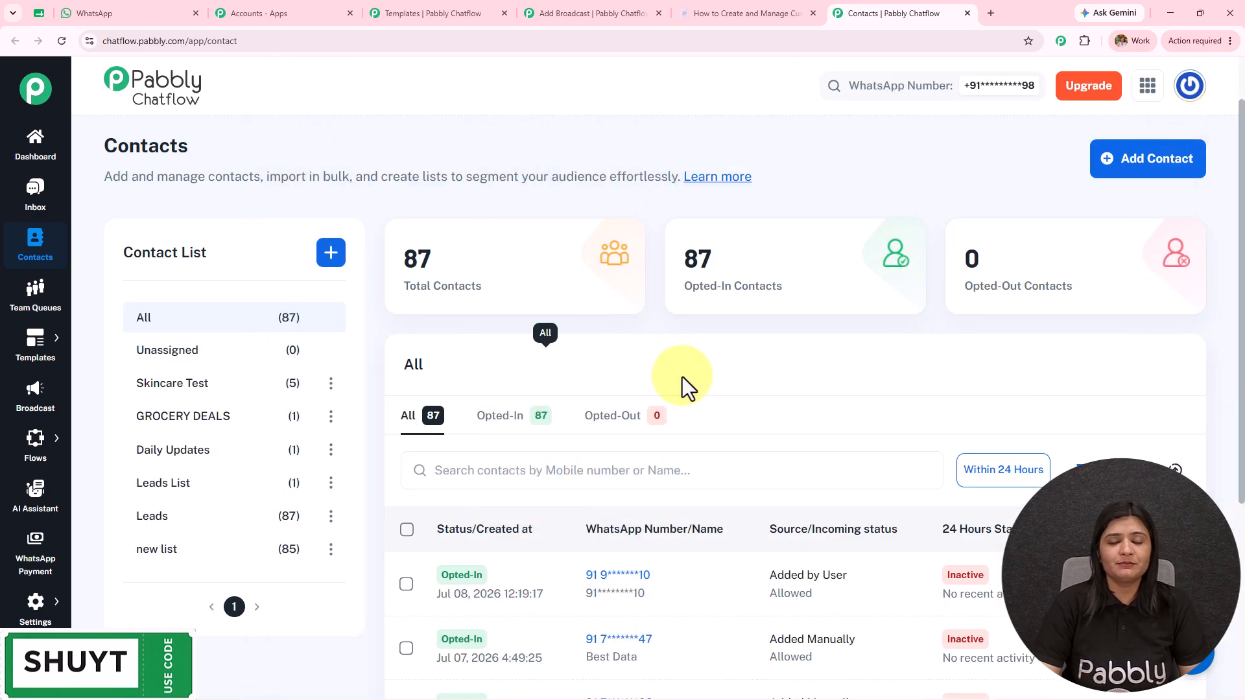
pyautogui.click(638, 13)
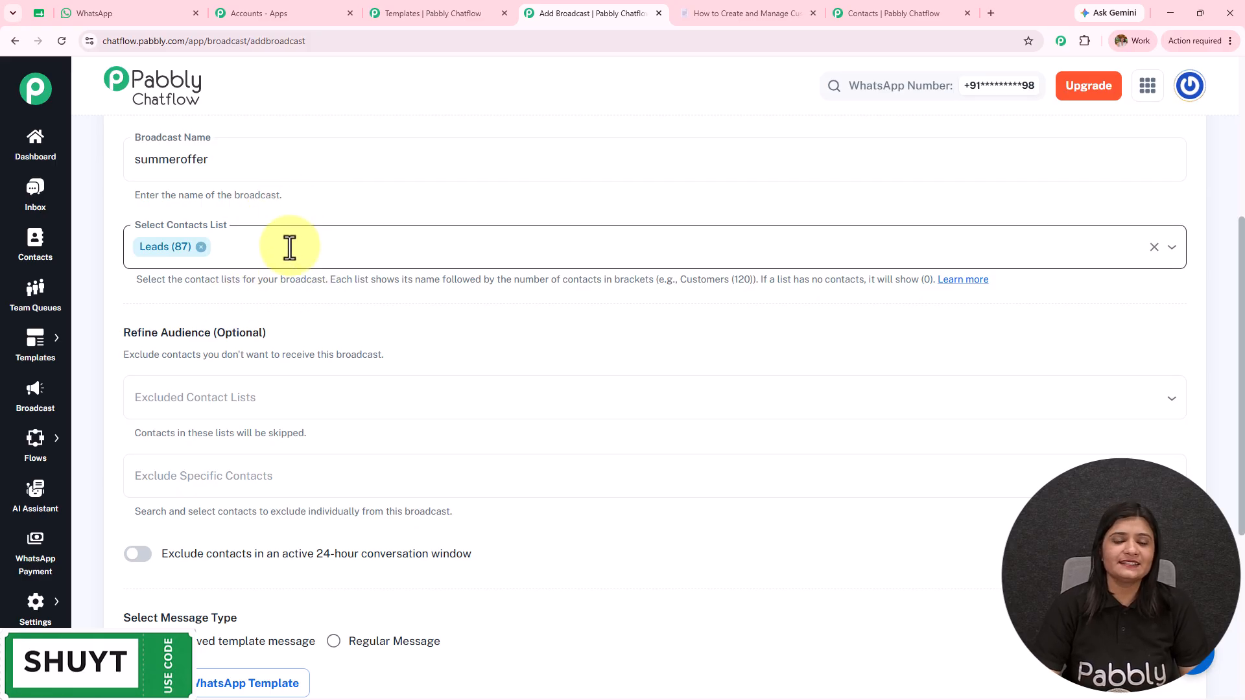
# - Examine the optional audience exclusions by contact list and by specific contact, leaving both empty
pyautogui.scroll(-2, 289, 256)
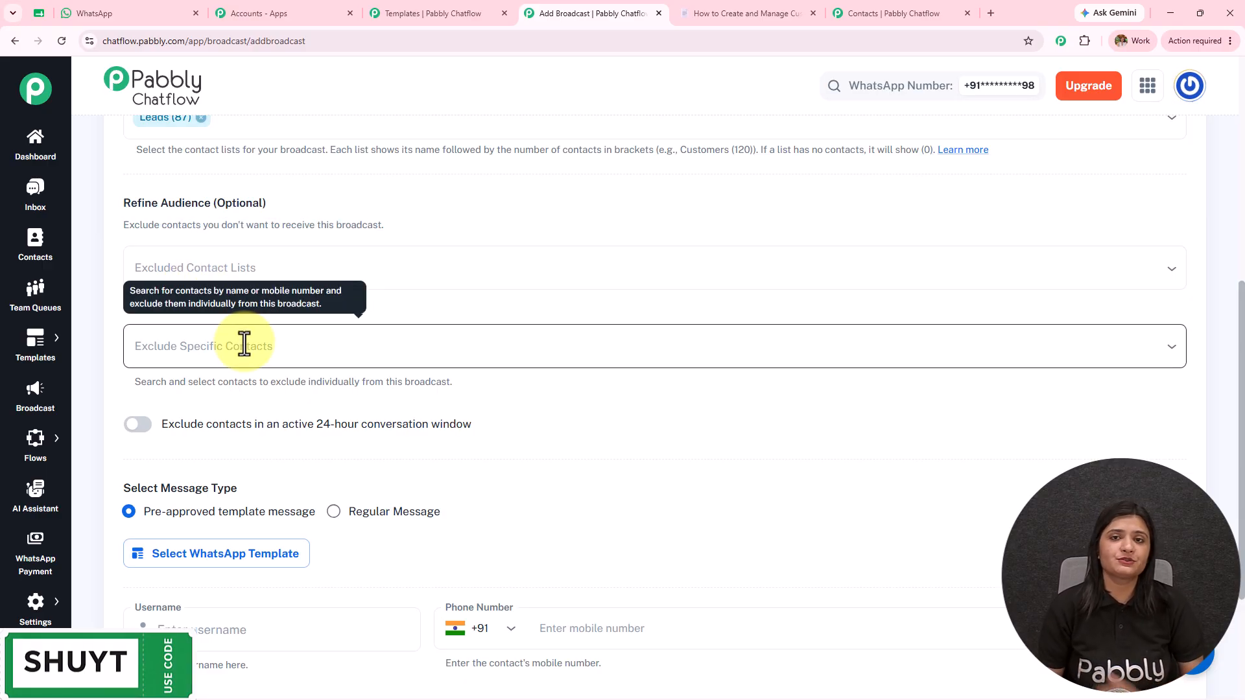
pyautogui.click(341, 259)
pyautogui.click(374, 271)
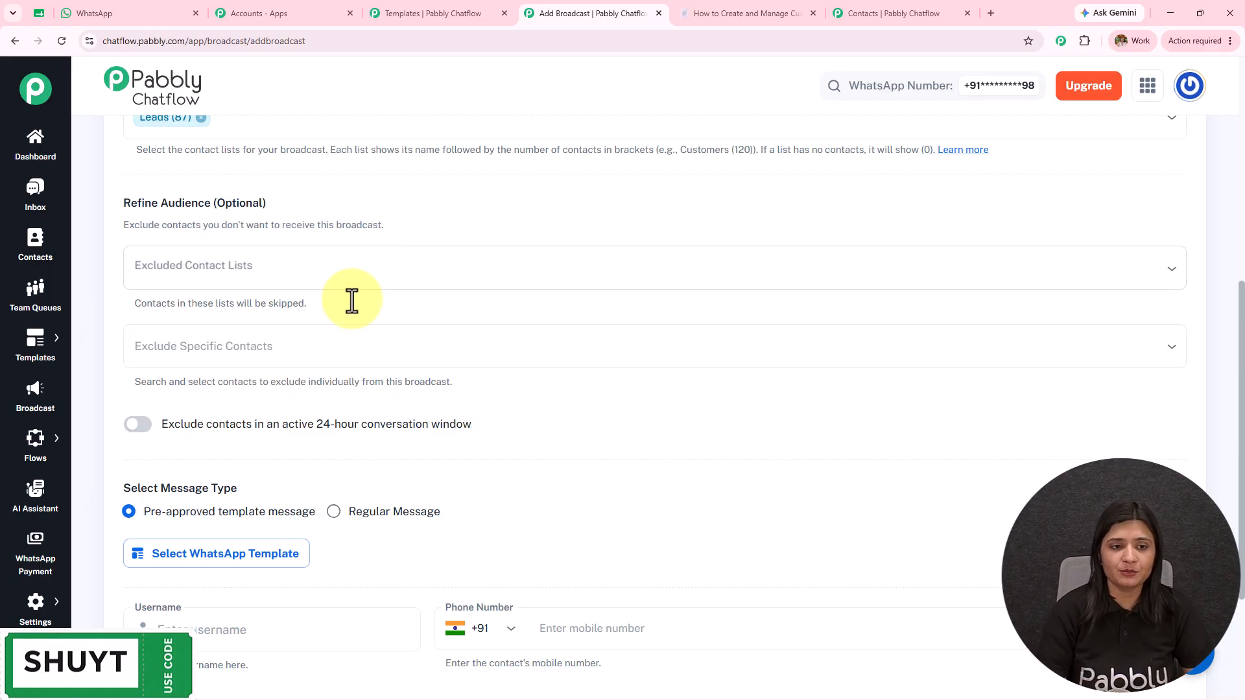
pyautogui.click(292, 353)
pyautogui.click(488, 309)
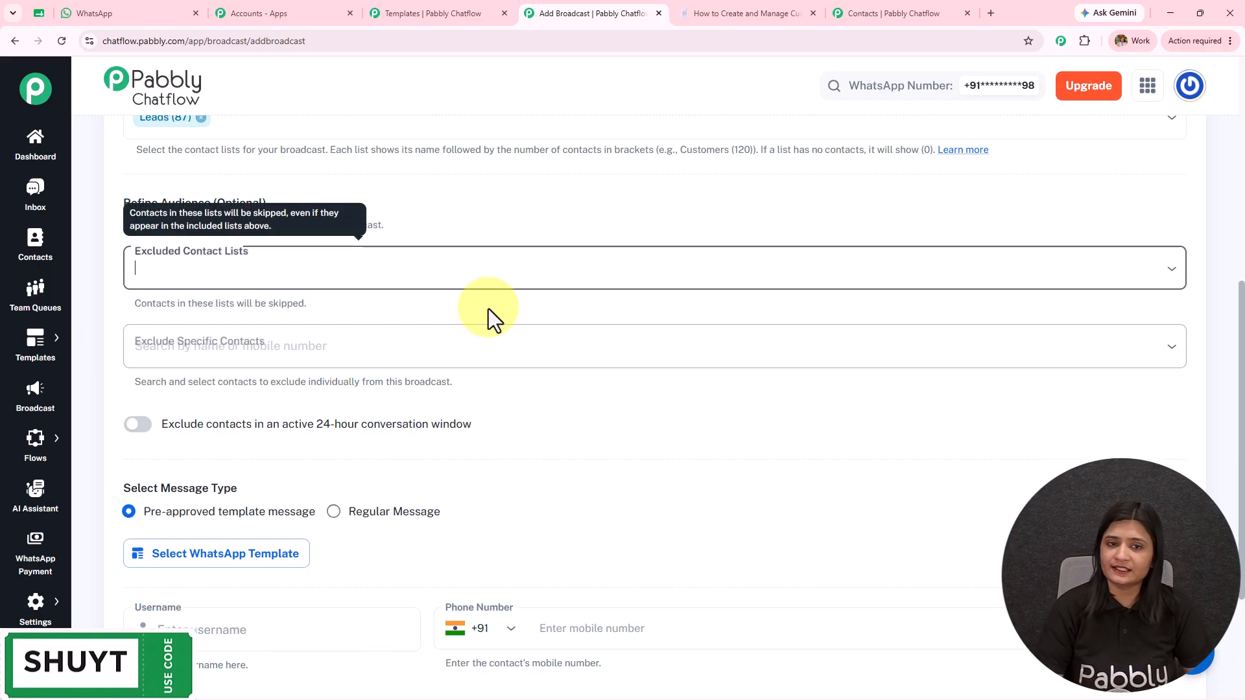
# - Try the Regular Message type with placeholder text, clear the text and switch back to Pre-approved template message
pyautogui.scroll(-3, 488, 309)
pyautogui.moveTo(123, 289); pyautogui.dragTo(331, 286)
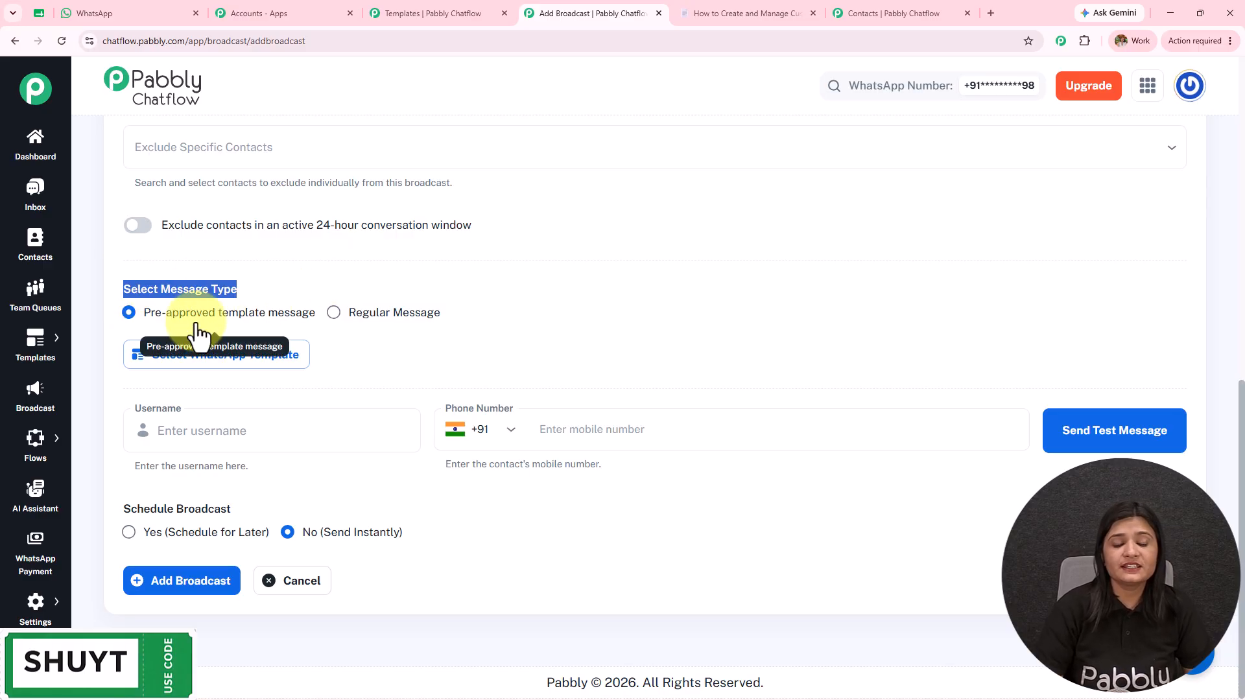
pyautogui.click(375, 315)
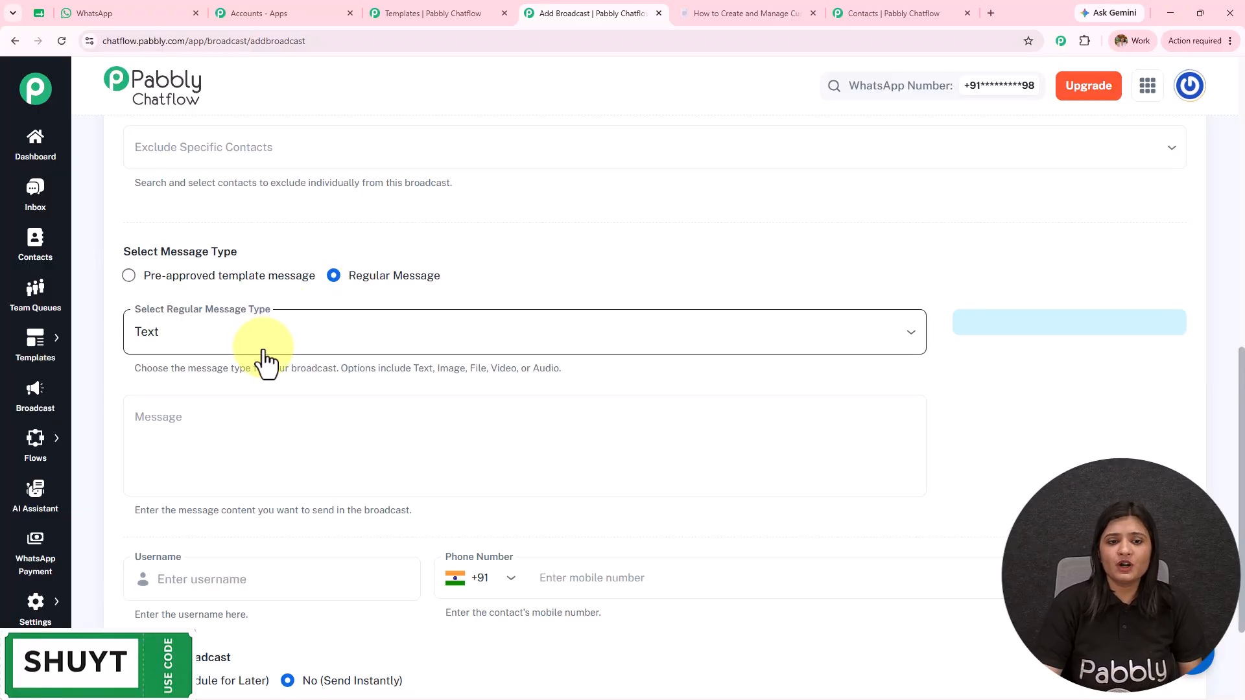
pyautogui.click(221, 421)
pyautogui.write('fvfvgfg')
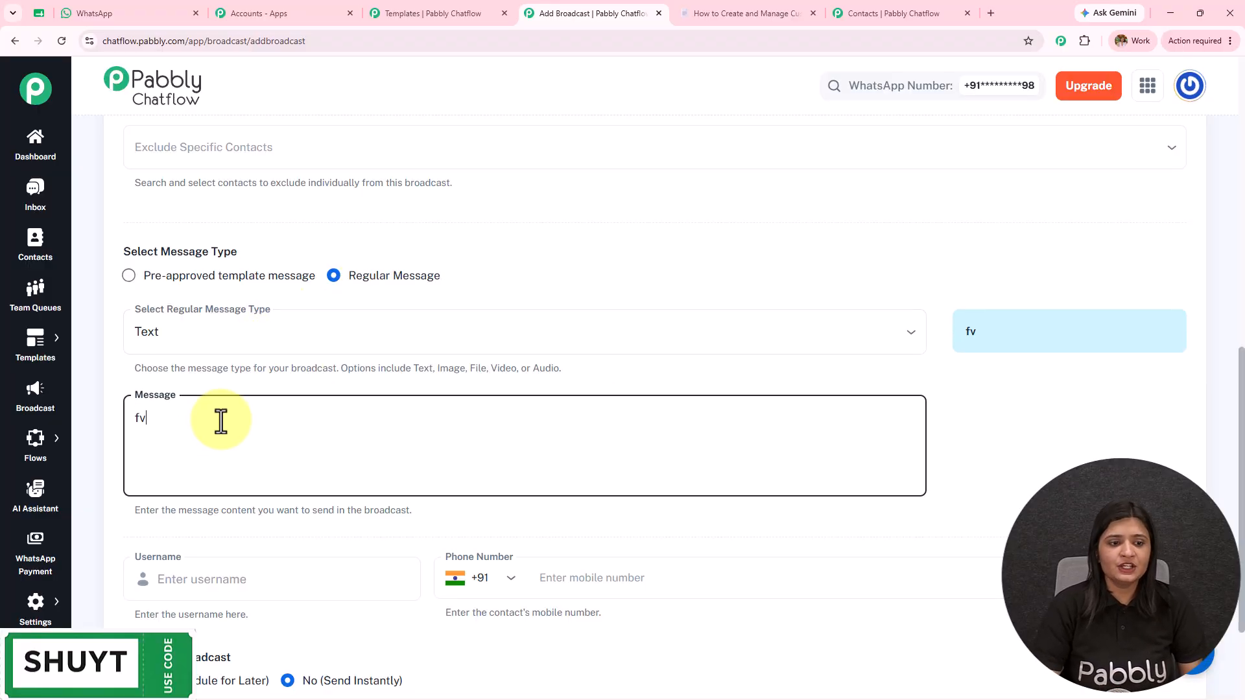
pyautogui.press('BackSpace')
pyautogui.press('BackSpace')
pyautogui.press('BackSpace')
pyautogui.press('BackSpace')
pyautogui.press('BackSpace')
pyautogui.press('BackSpace')
pyautogui.press('BackSpace')
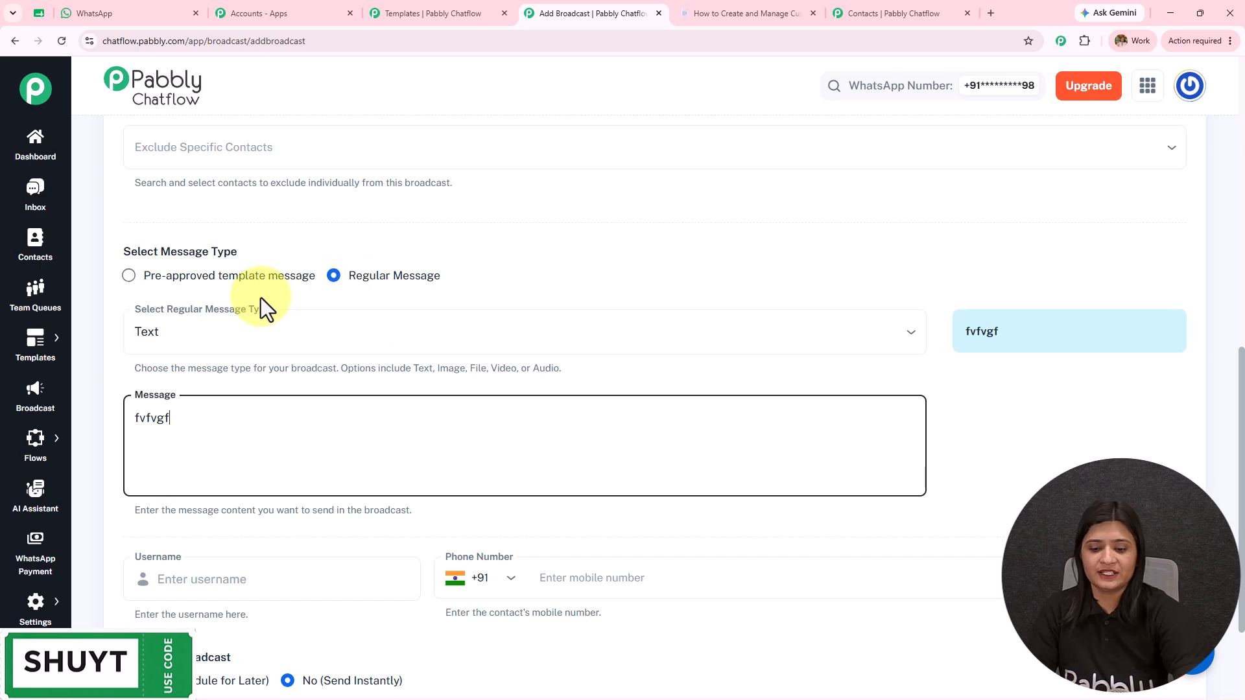
pyautogui.click(128, 275)
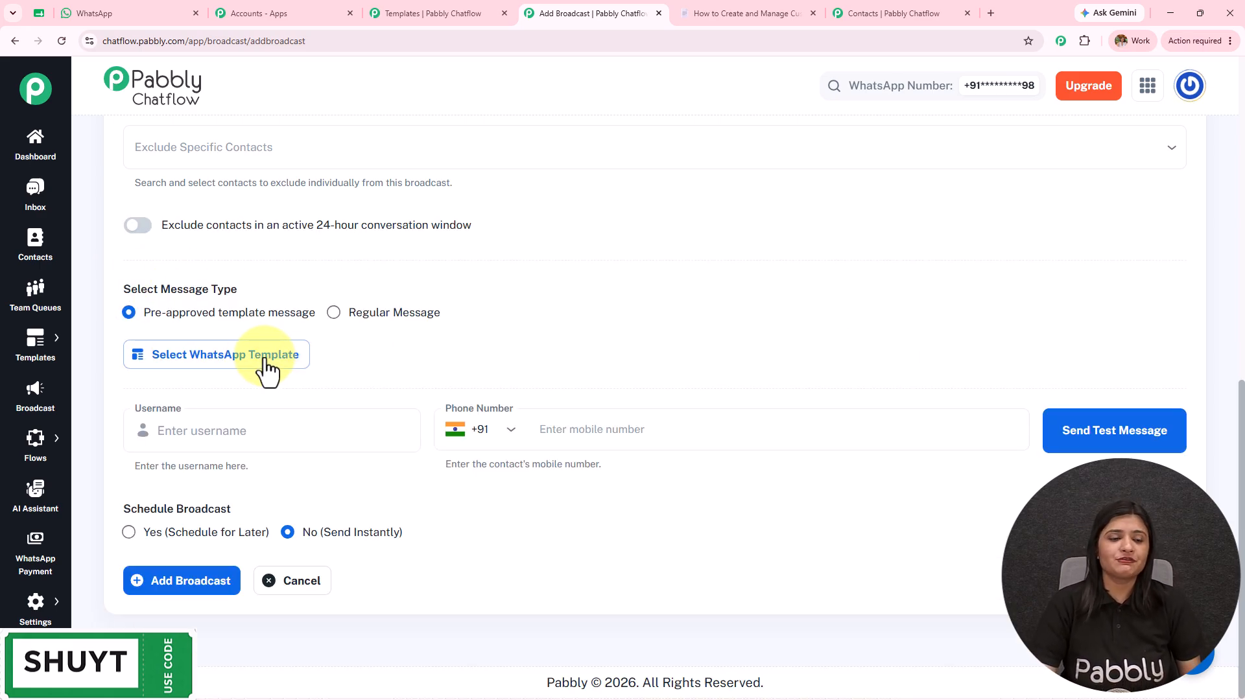
# - Refresh the Templates page, preview the approved summeroffer template's message, and return to the broadcast form
pyautogui.click(219, 371)
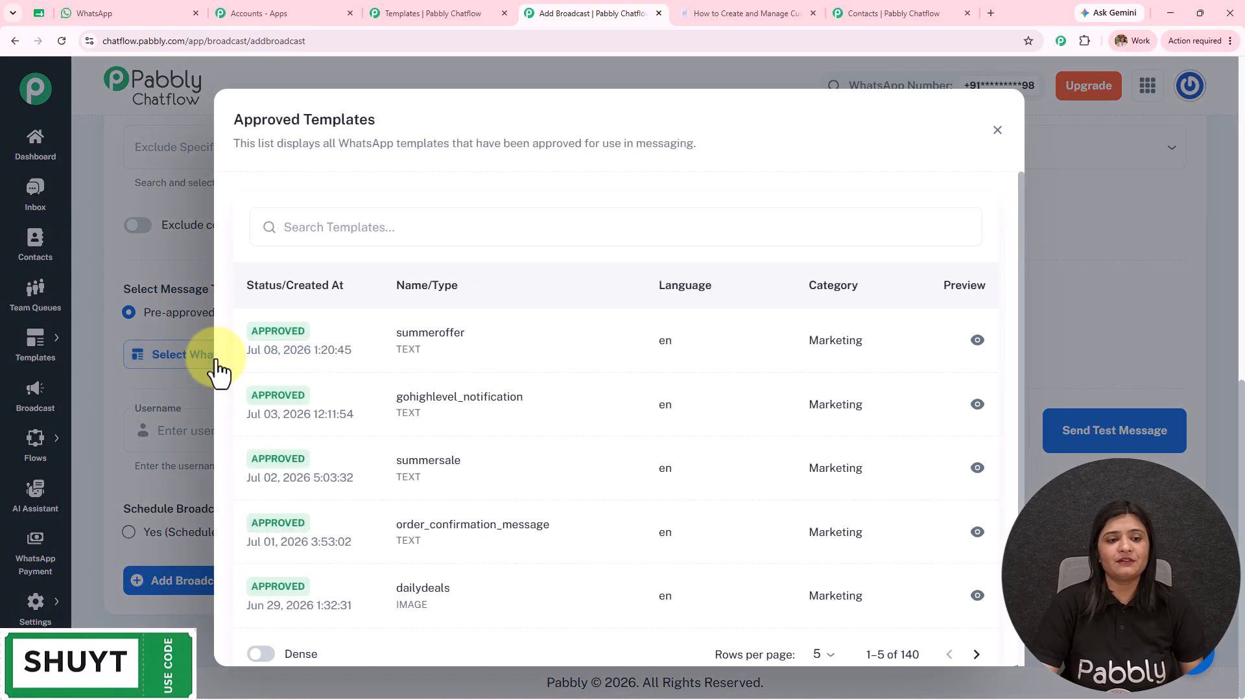
pyautogui.click(399, 4)
pyautogui.click(60, 41)
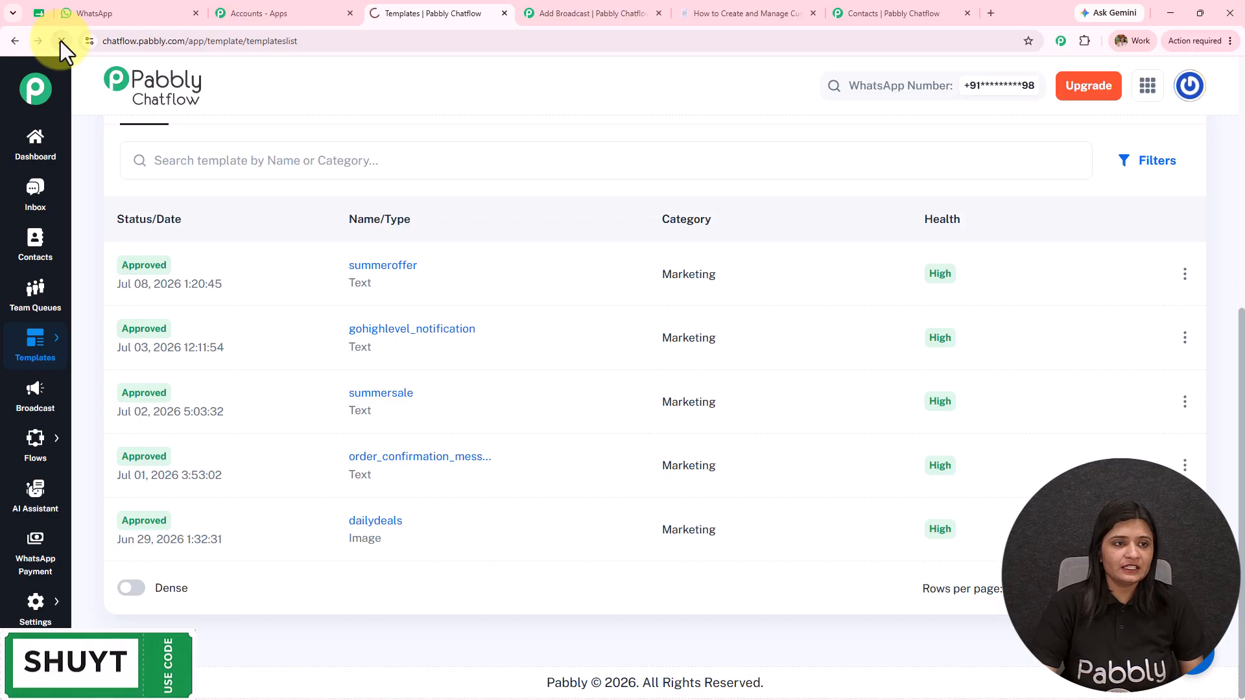
pyautogui.scroll(-6, 387, 392)
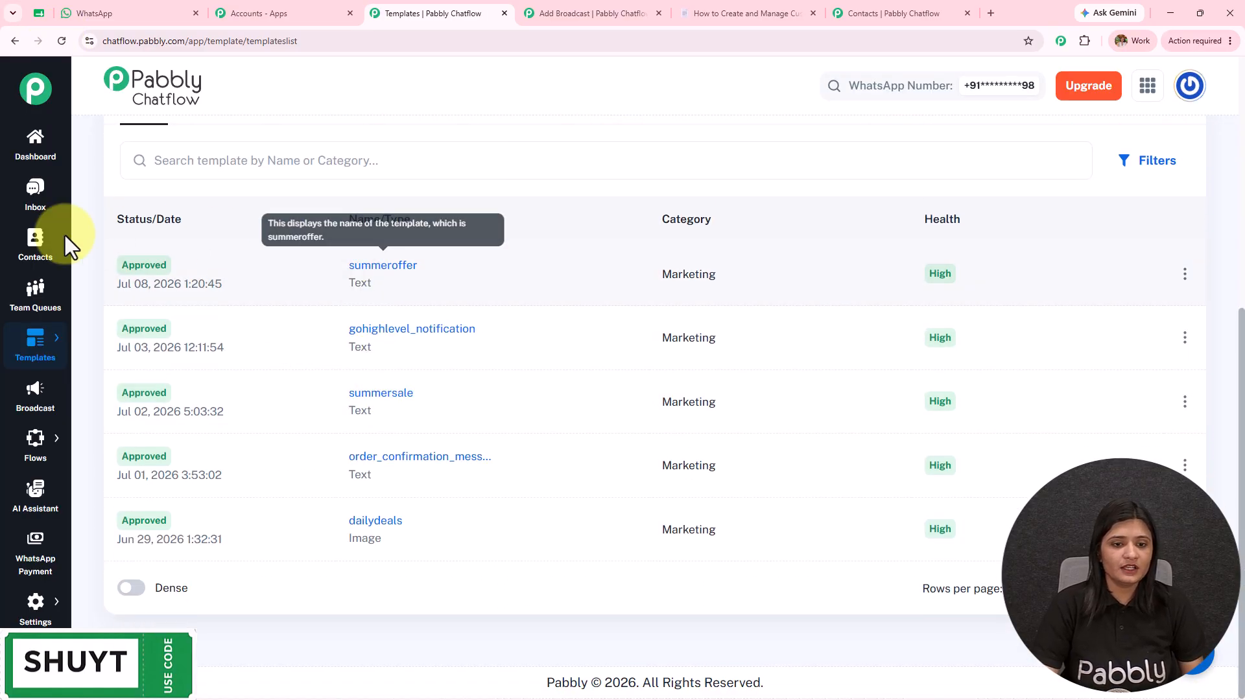
pyautogui.click(384, 271)
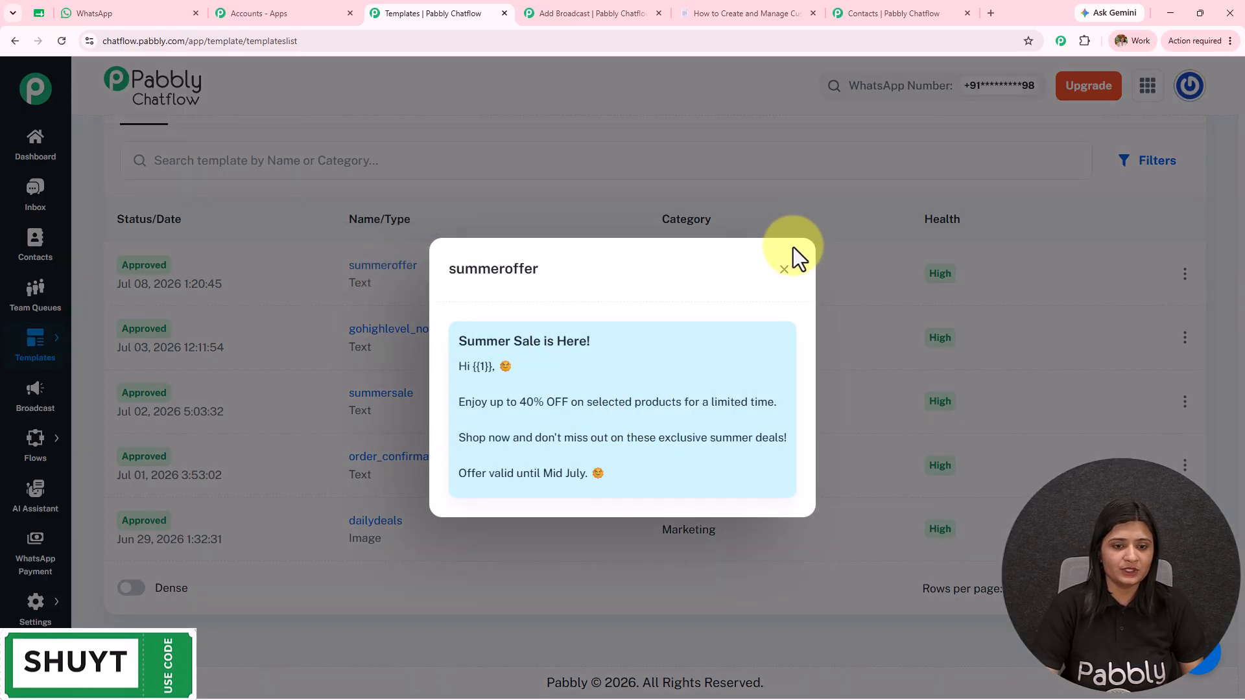
pyautogui.click(627, 12)
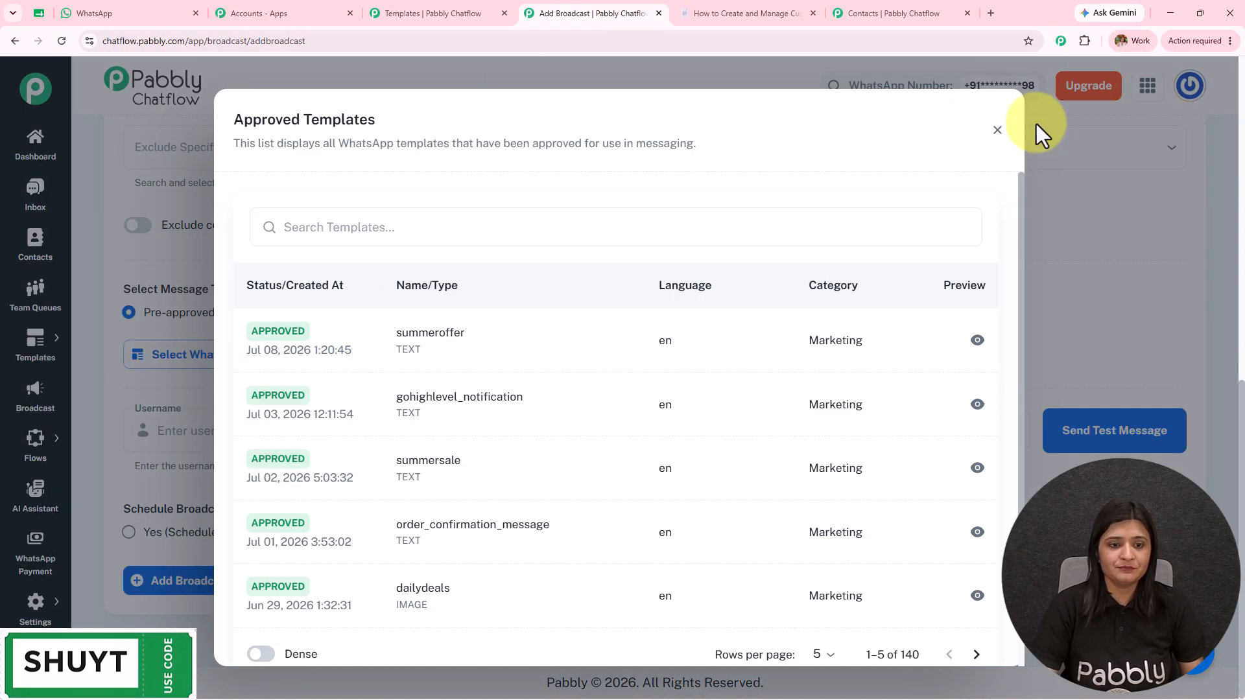
# - View the summeroffer template's Body Field 1 settings from the broadcast form and close them unsaved
pyautogui.click(999, 130)
pyautogui.click(244, 361)
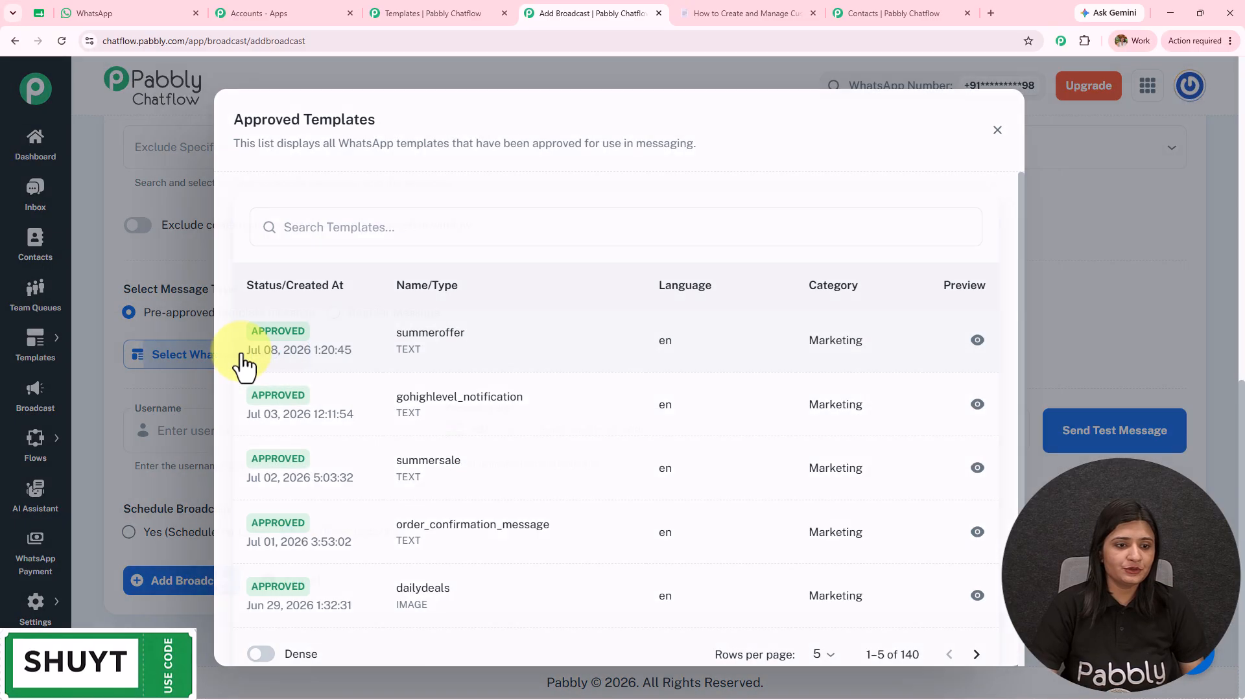
pyautogui.click(441, 343)
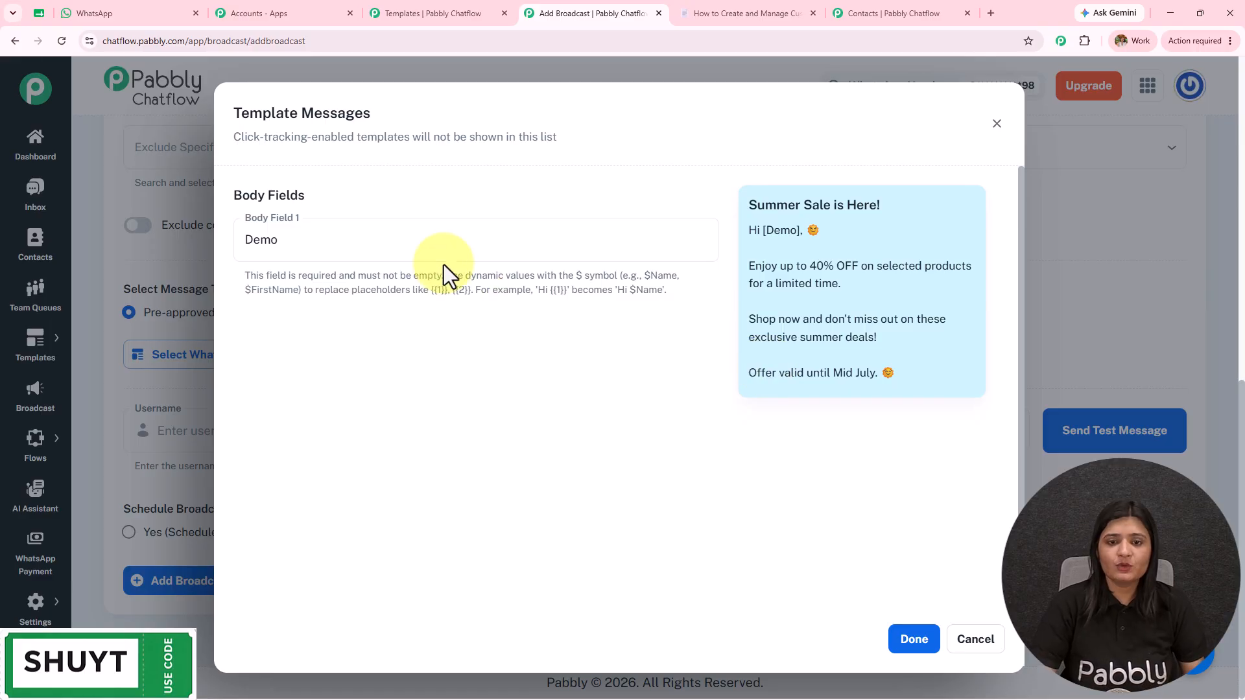
pyautogui.click(293, 240)
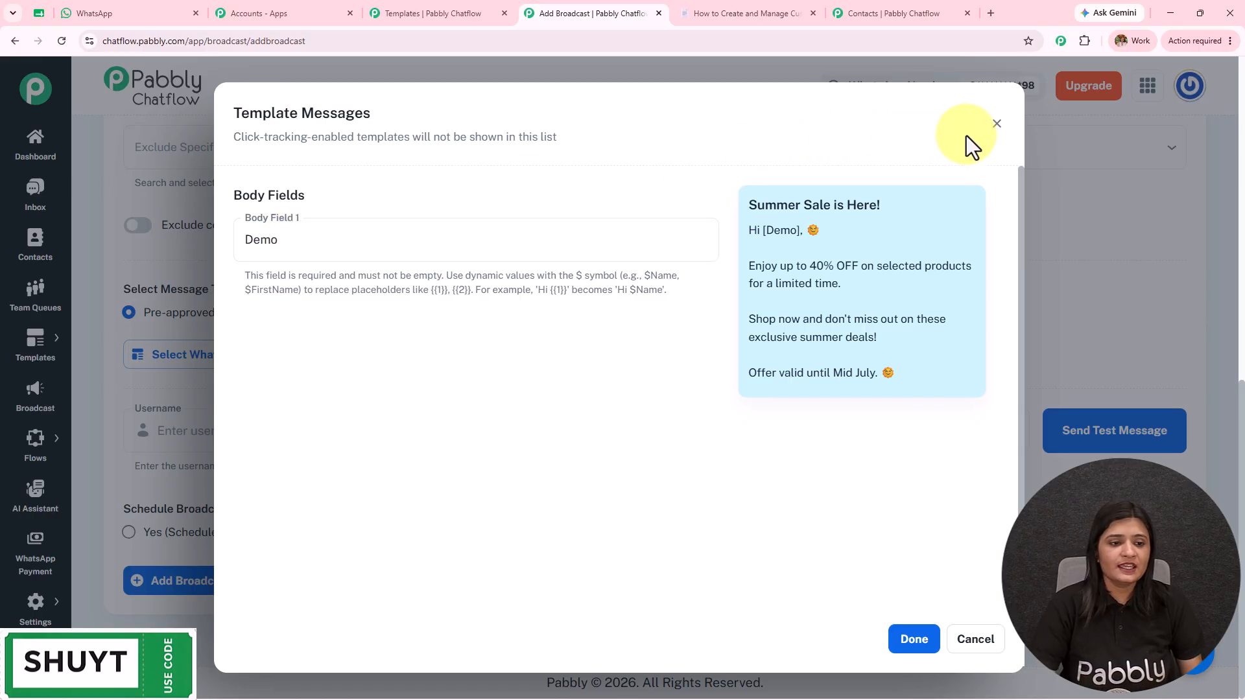
pyautogui.click(996, 123)
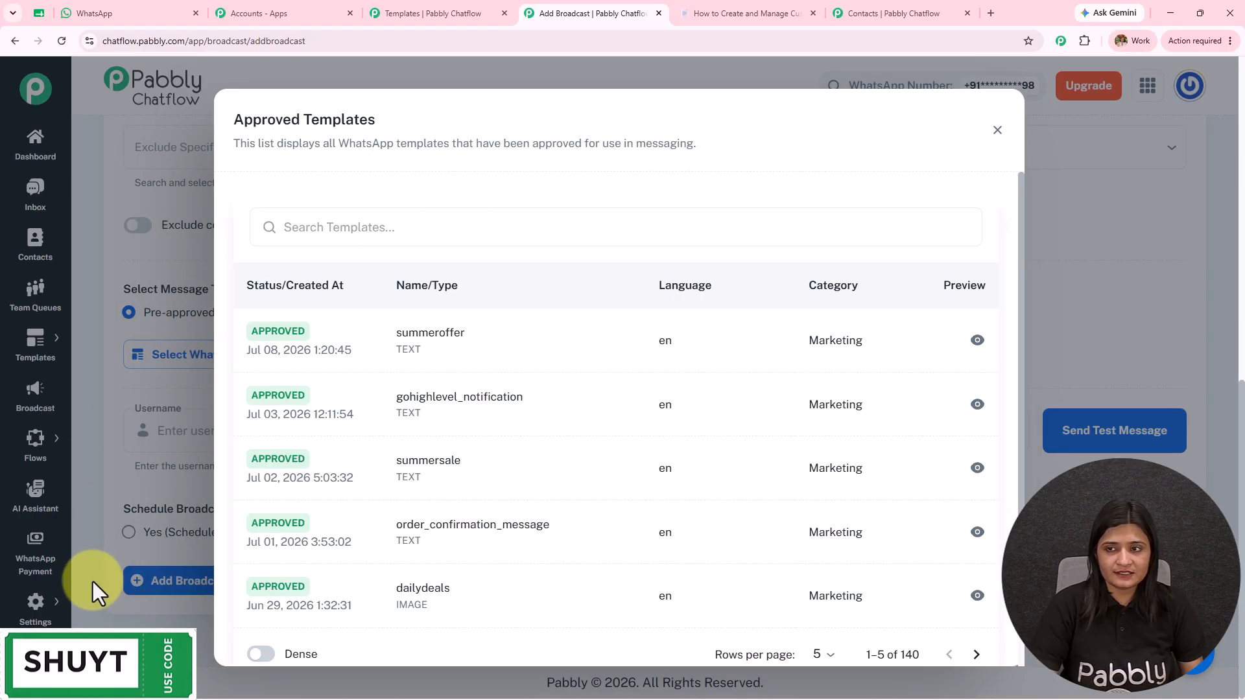
pyautogui.click(995, 131)
# - Open Contact Custom Fields from the settings in a new tab and examine the available default and custom fields
pyautogui.click(47, 600)
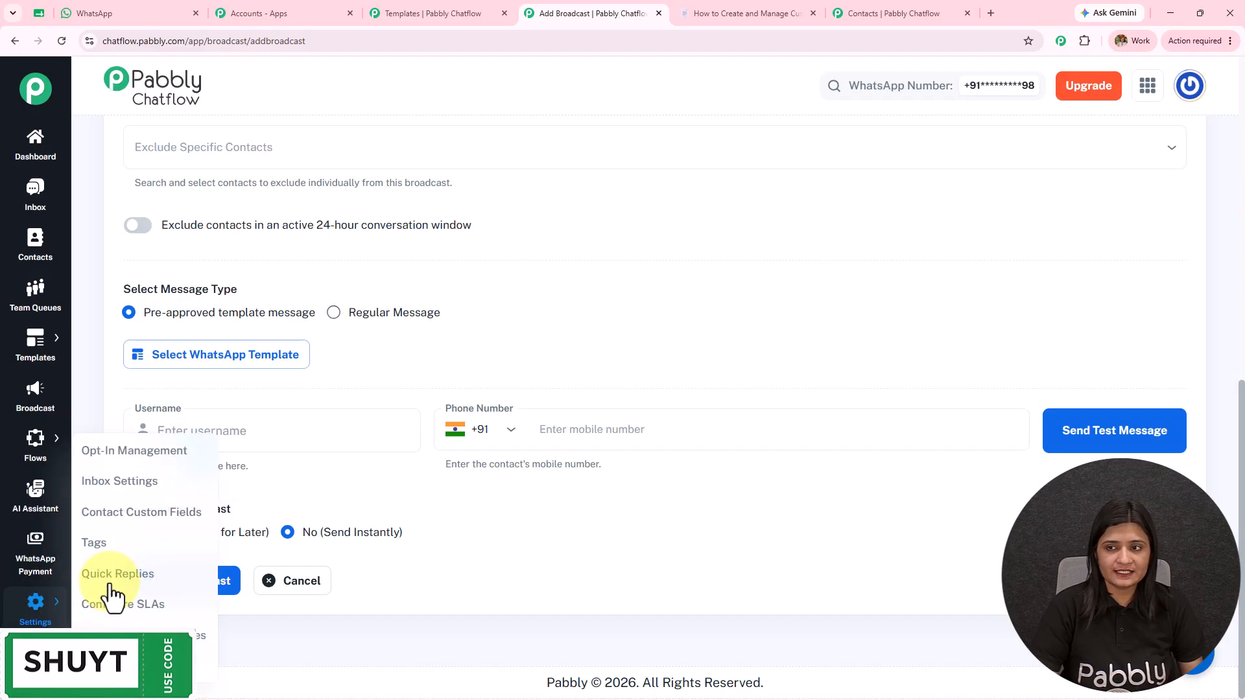
pyautogui.keyDown('ctrl'); pyautogui.click(110, 511); pyautogui.keyUp('ctrl')
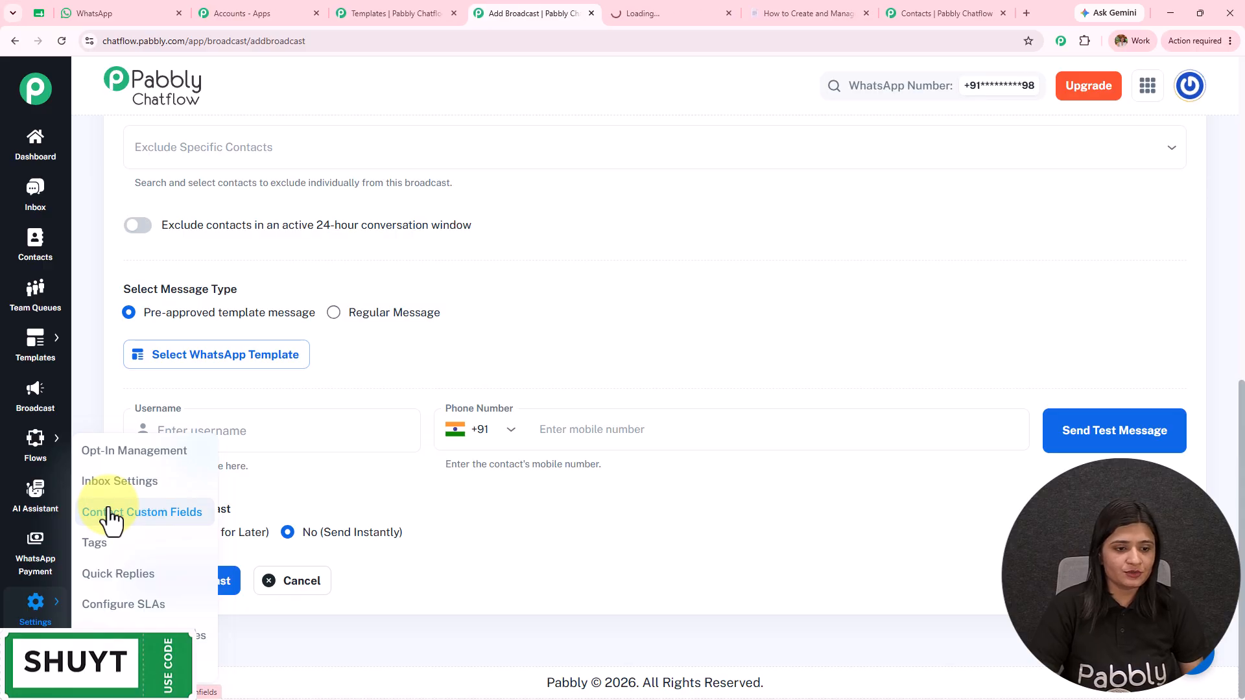
pyautogui.click(712, 11)
pyautogui.moveTo(129, 151); pyautogui.dragTo(327, 151)
pyautogui.scroll(-1, 376, 476)
pyautogui.scroll(-20, 376, 476)
pyautogui.scroll(-14, 376, 489)
pyautogui.scroll(8, 375, 489)
pyautogui.scroll(20, 375, 489)
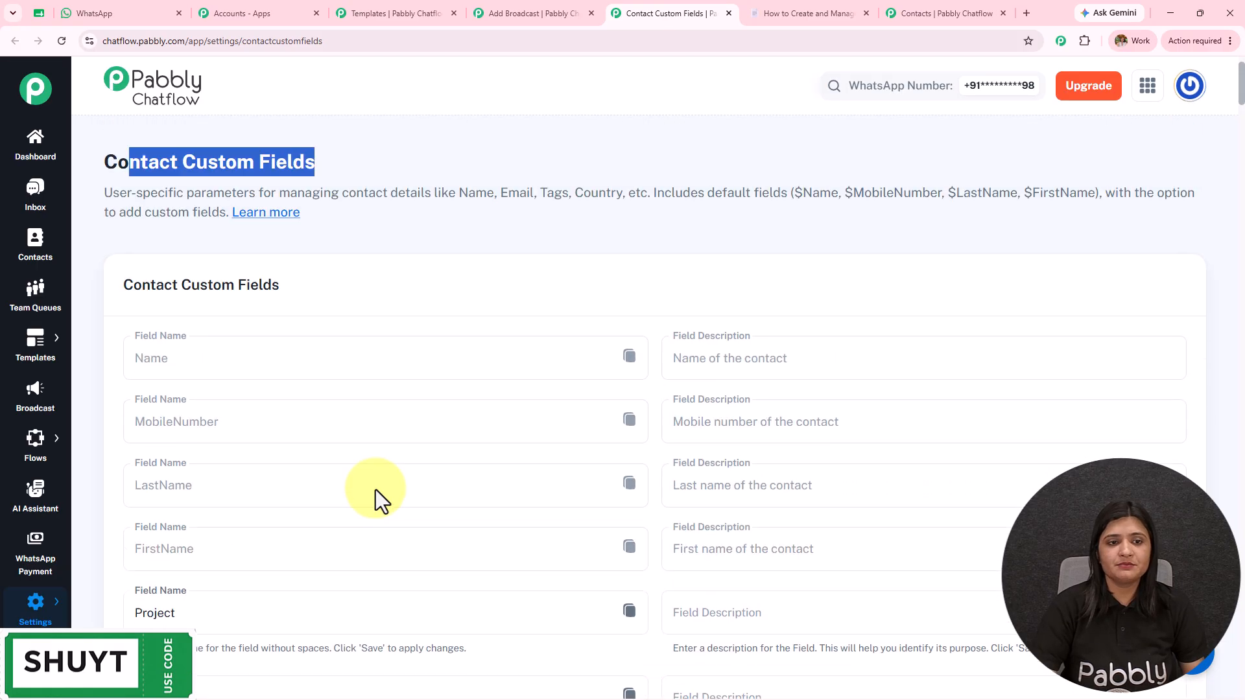
pyautogui.scroll(1, 375, 489)
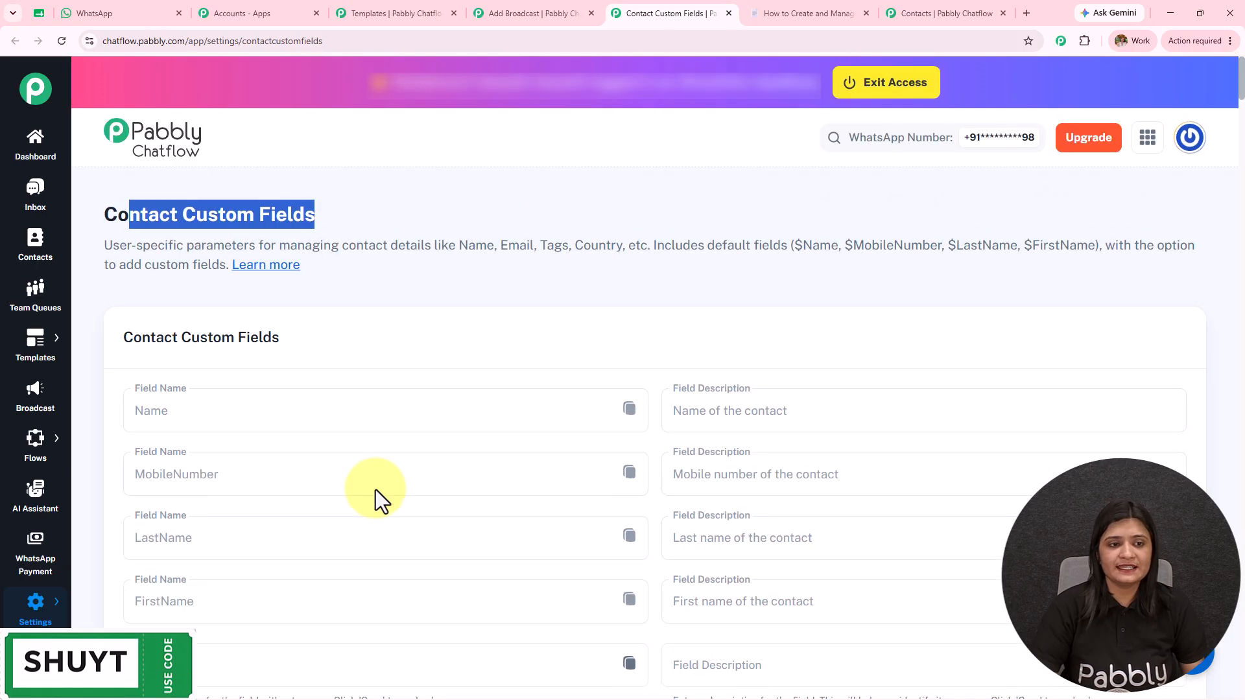
# - Copy the Name contact field, check the placeholder in the summeroffer template preview, and return to the broadcast form
pyautogui.click(628, 410)
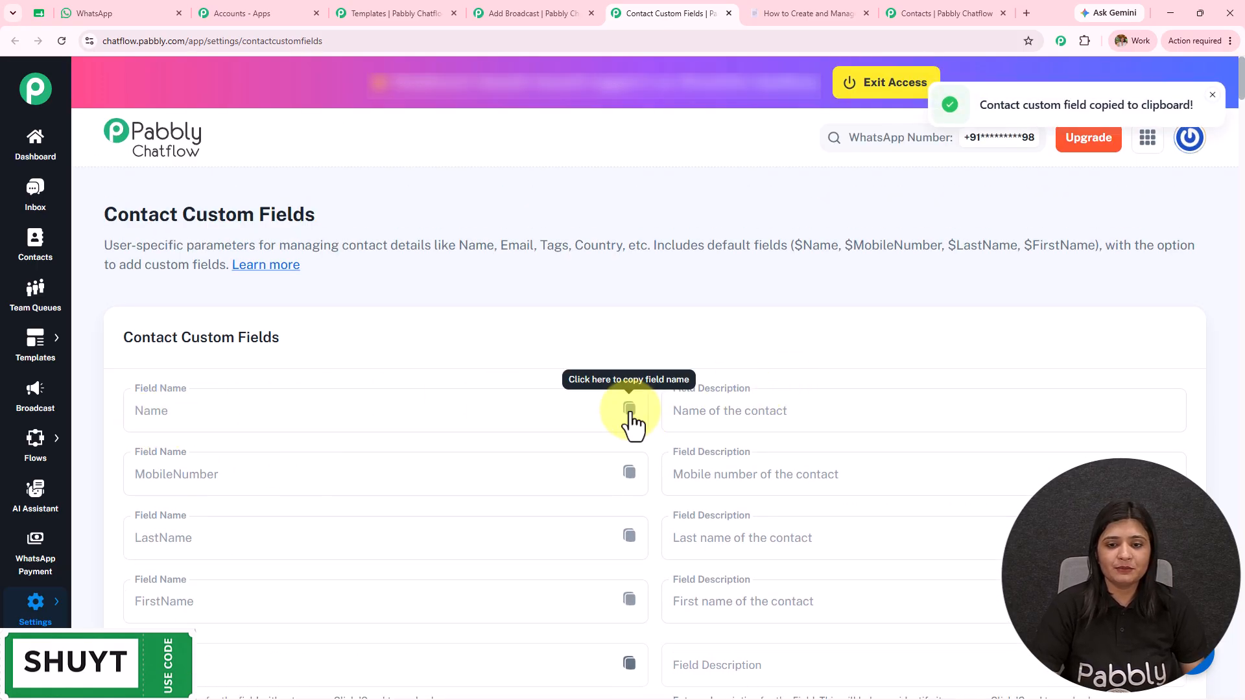
pyautogui.click(937, 13)
pyautogui.click(528, 13)
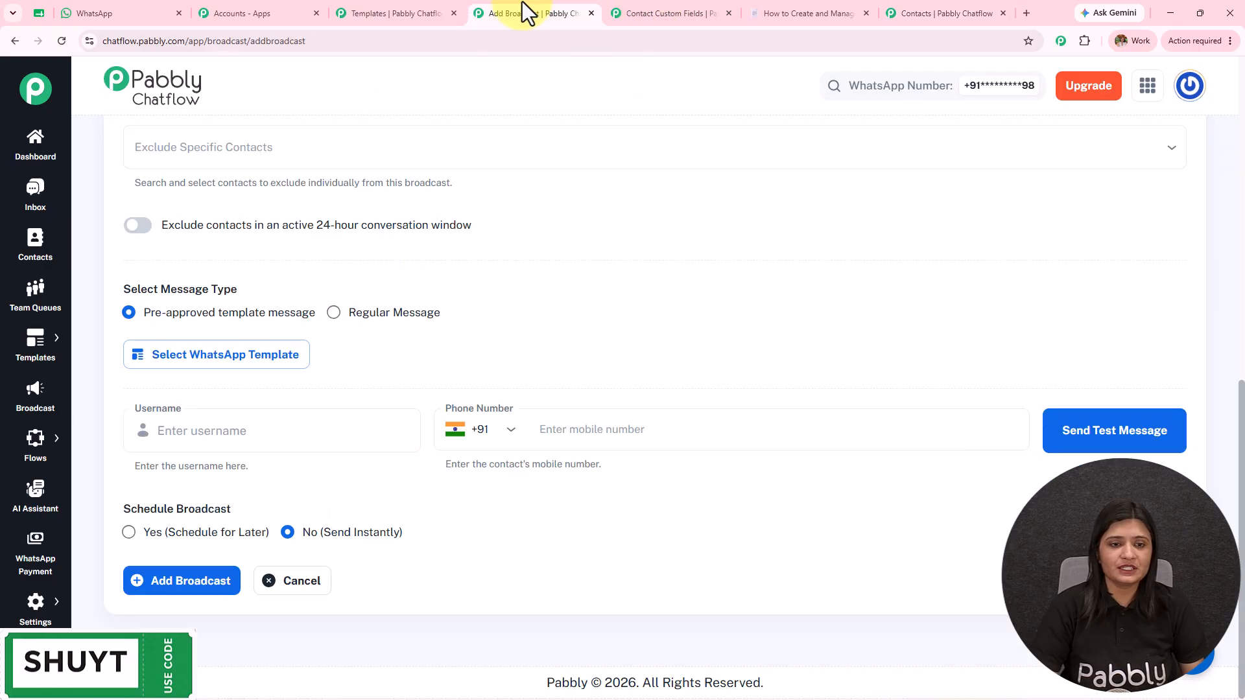
pyautogui.click(346, 13)
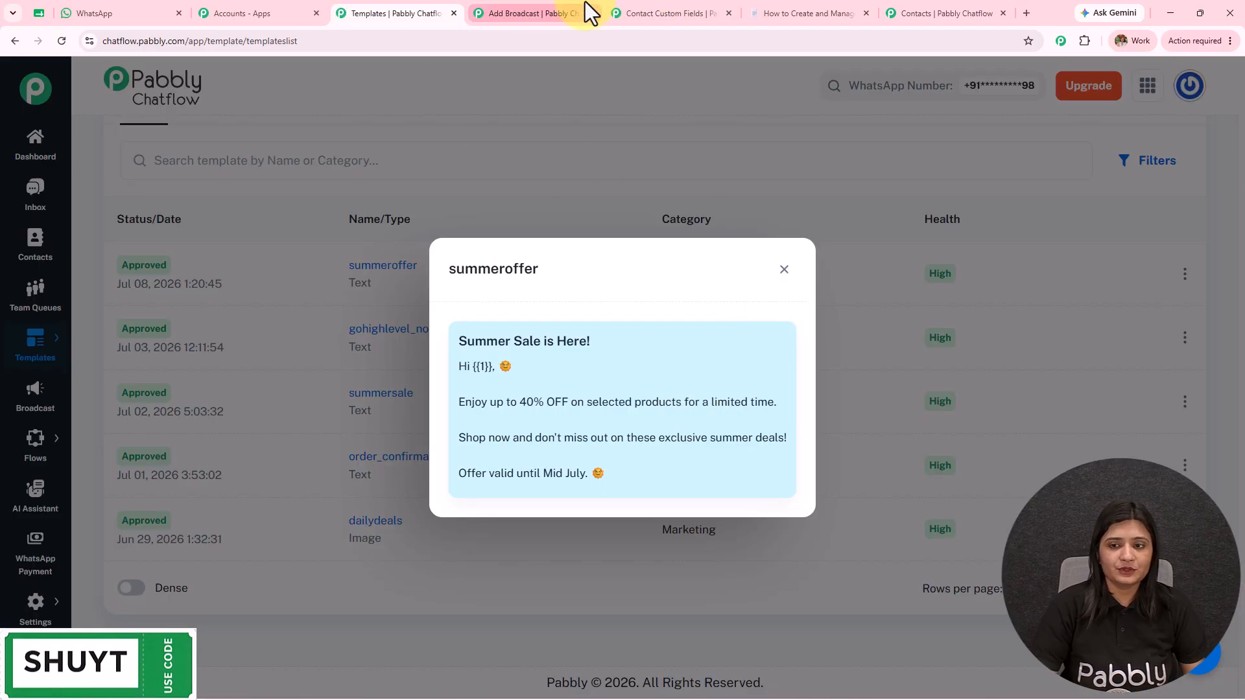
pyautogui.click(557, 13)
# - Select the summeroffer template for the broadcast with Body Field 1 set to $Name
pyautogui.click(220, 361)
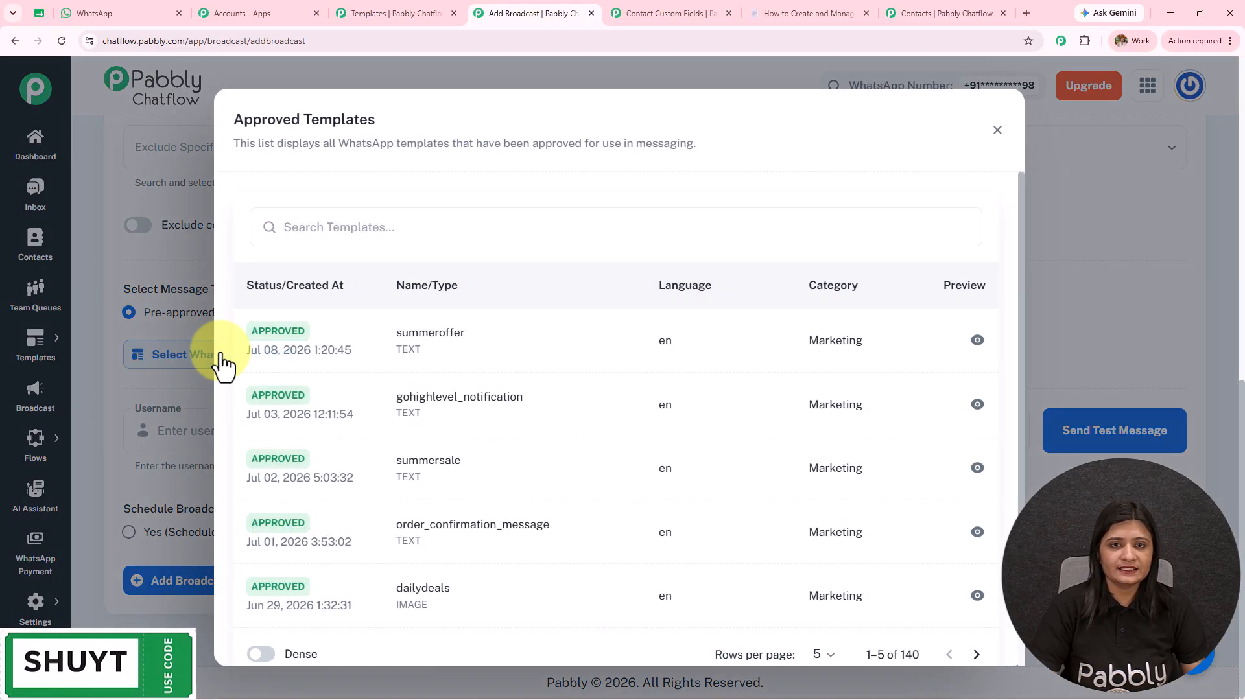
pyautogui.click(386, 341)
pyautogui.moveTo(324, 250); pyautogui.dragTo(113, 249)
pyautogui.write('$Name')
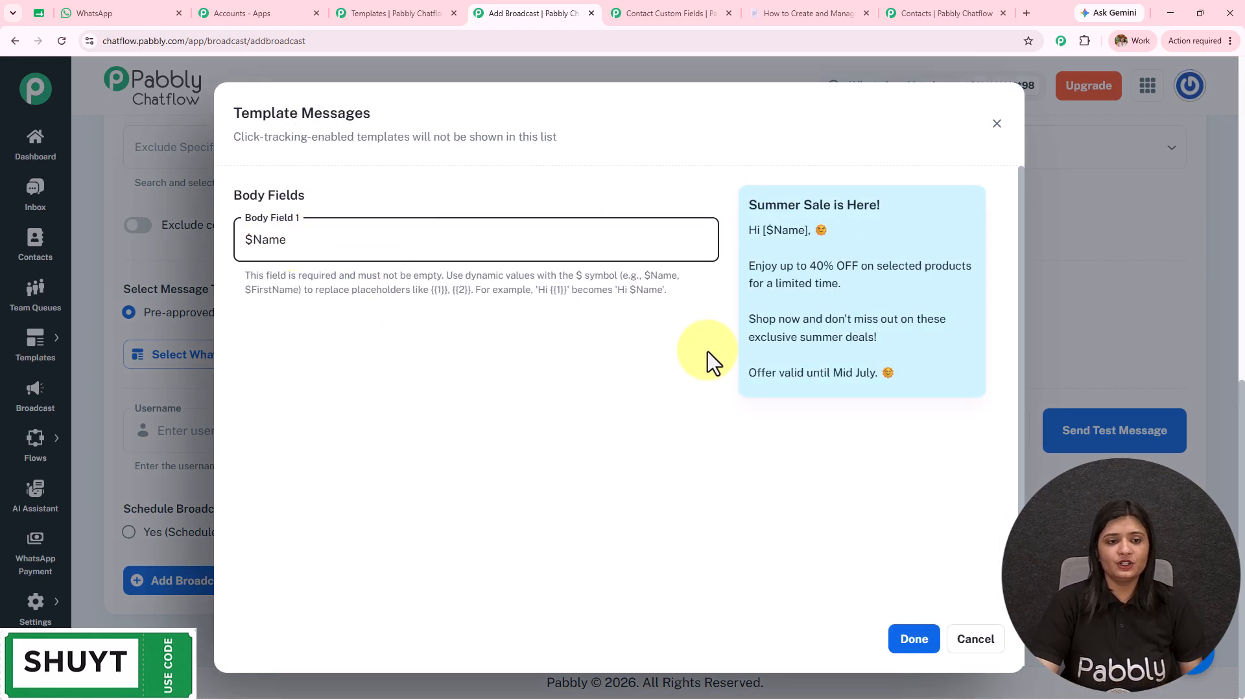
pyautogui.click(915, 648)
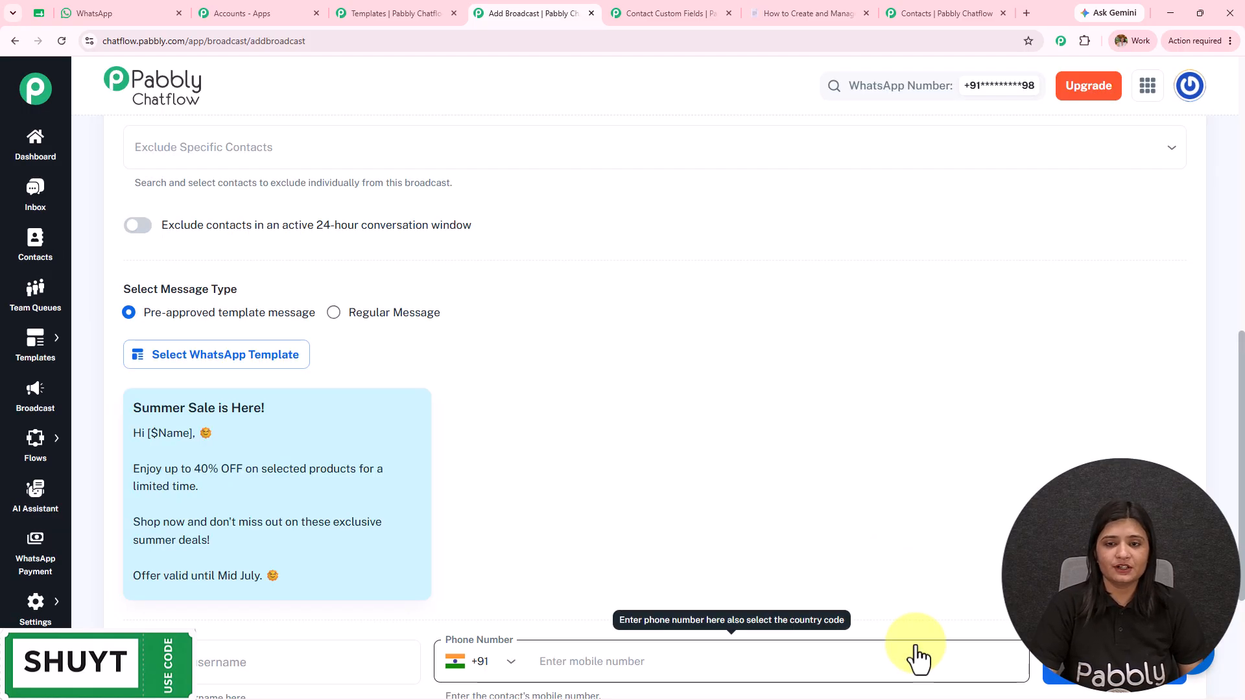
# - Send a test message using the username Current User and the contact's mobile number with country code +91
pyautogui.scroll(-3, 616, 449)
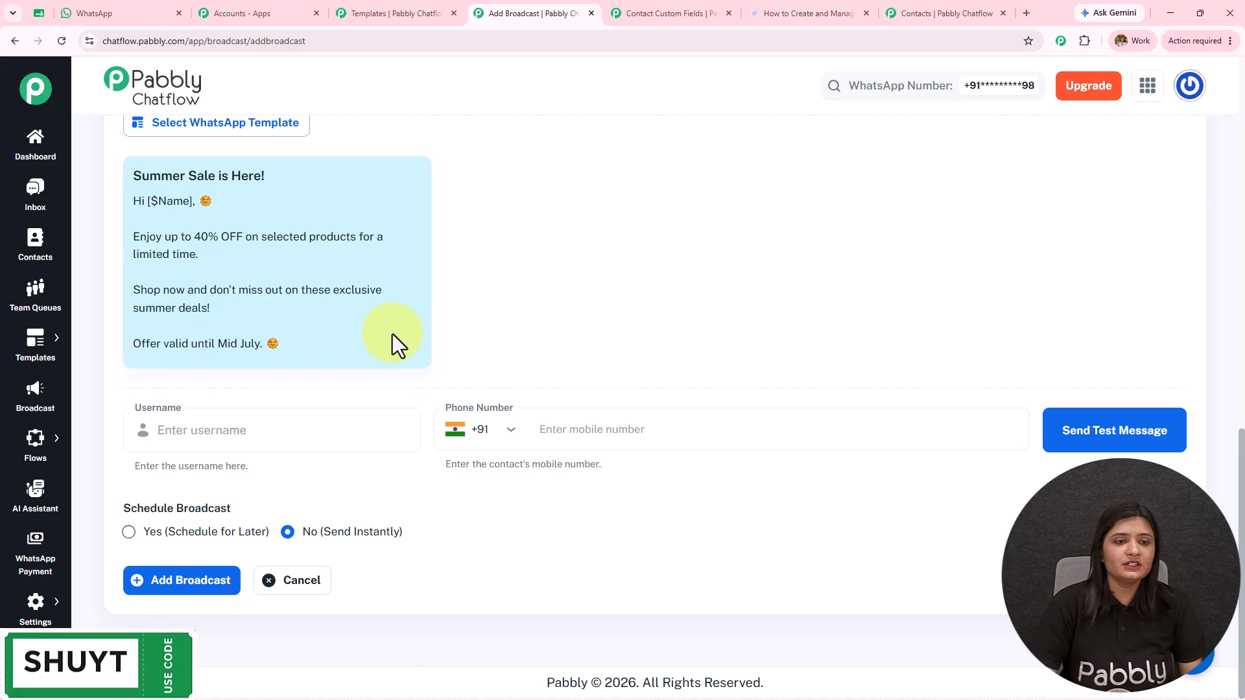
pyautogui.click(309, 431)
pyautogui.hotkey('ctrl', 'v')
pyautogui.click(577, 433)
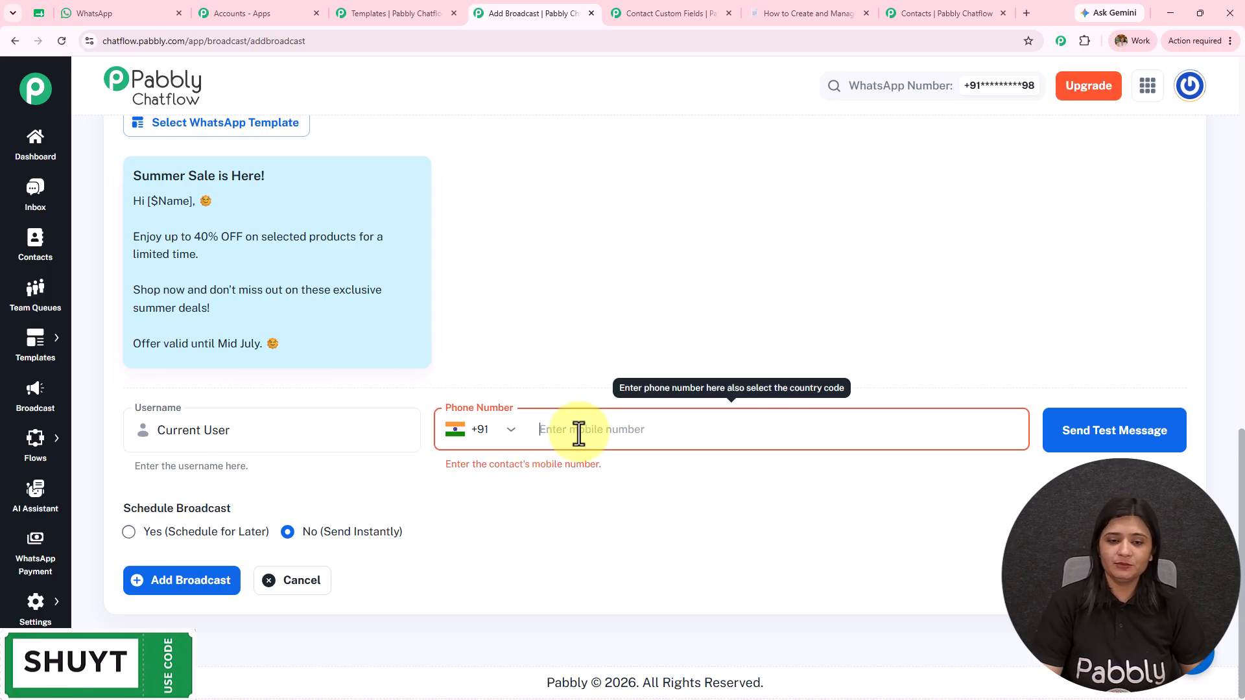
pyautogui.write('95')
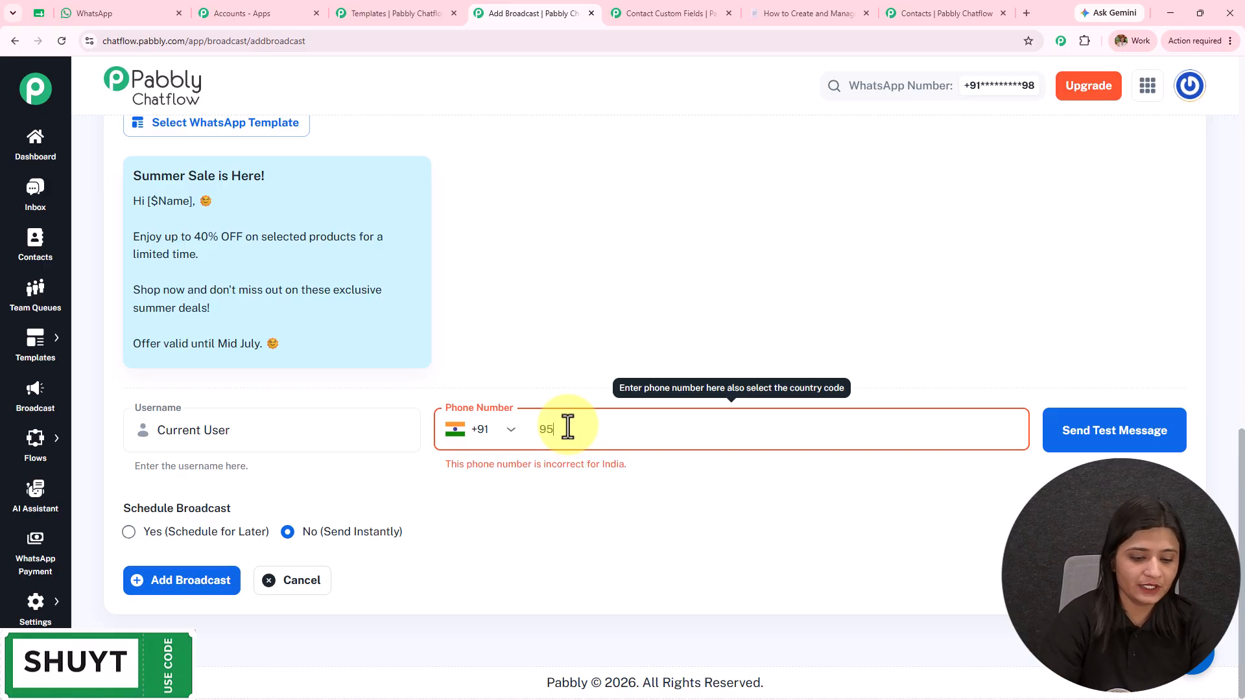
pyautogui.write('2***')
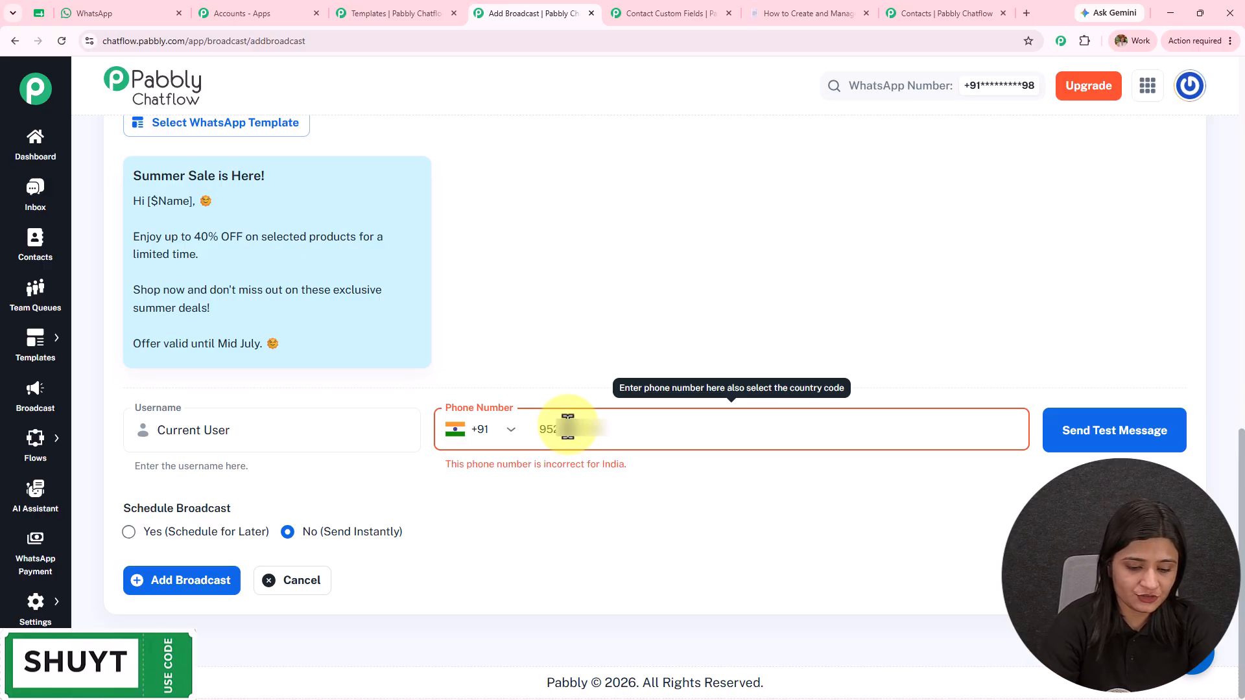
pyautogui.click(1089, 431)
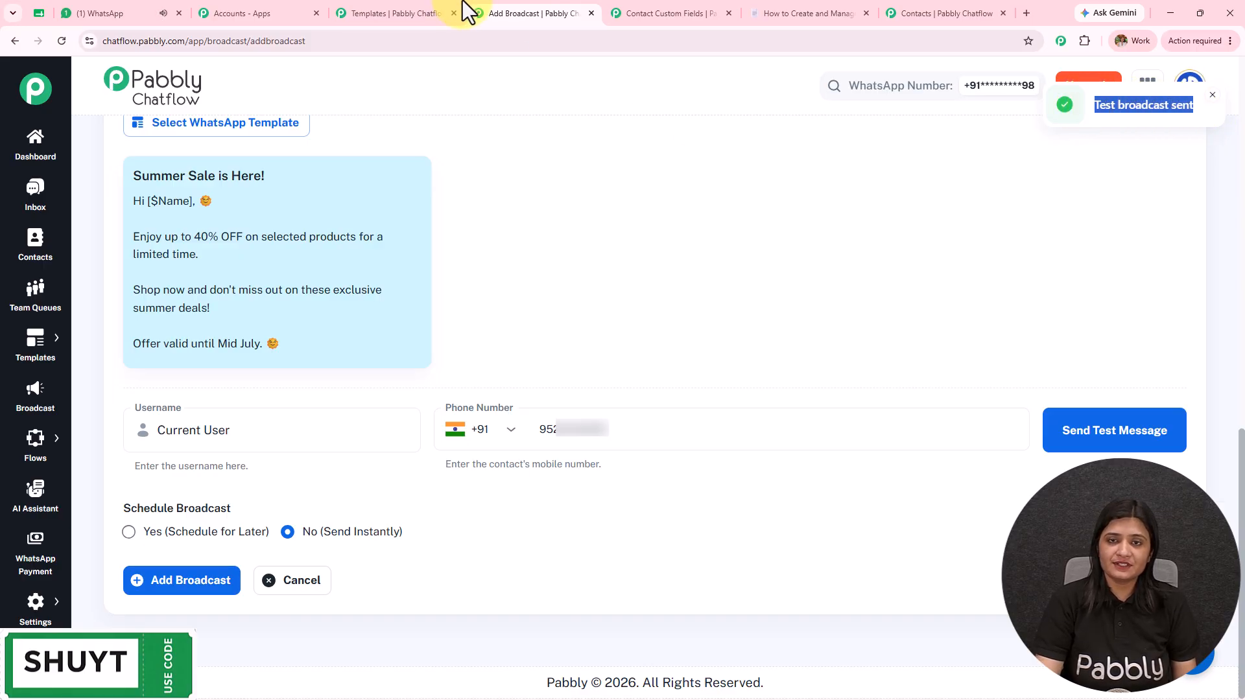
# - Read the received test message in the Chatflow Chatbot chat in WhatsApp and return to the broadcast form
pyautogui.click(375, 13)
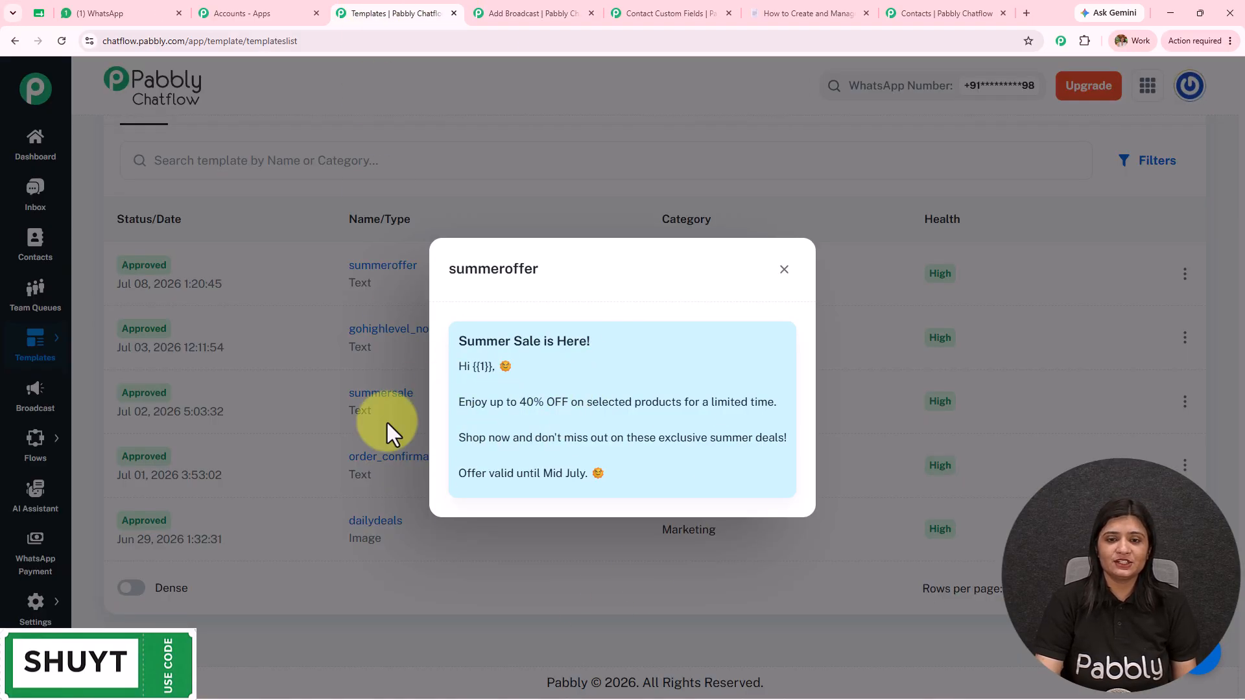
pyautogui.click(130, 11)
pyautogui.moveTo(648, 369); pyautogui.dragTo(834, 385)
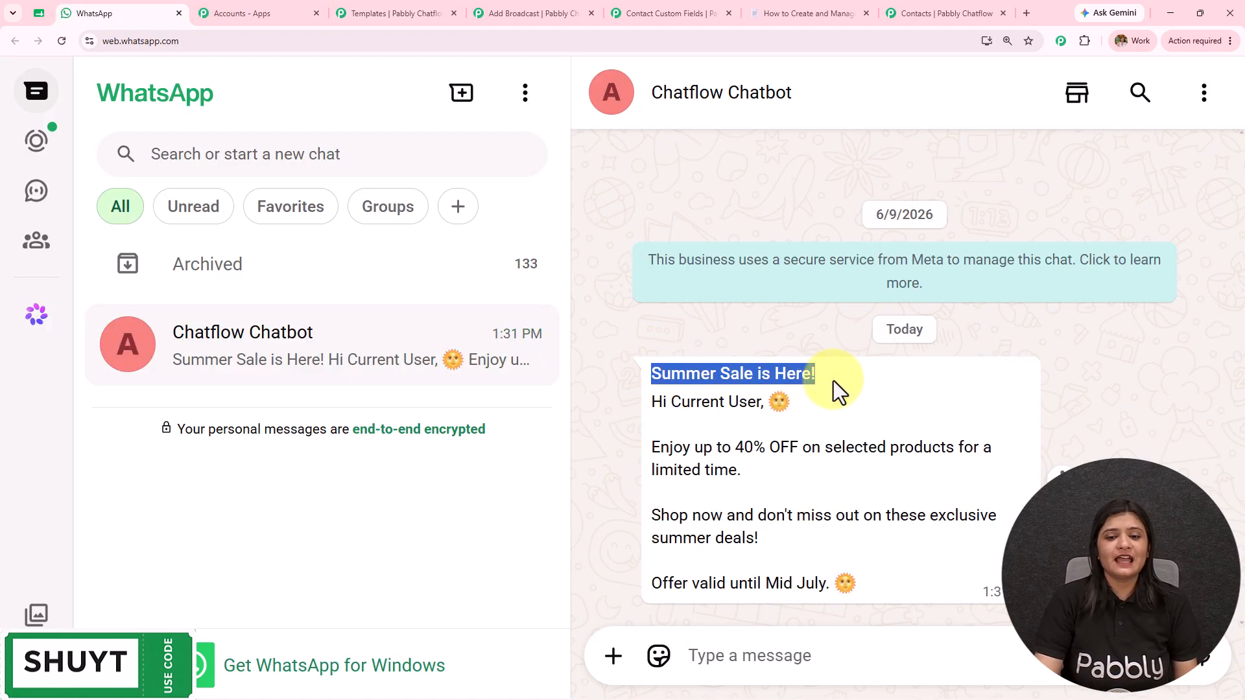
pyautogui.moveTo(642, 406); pyautogui.dragTo(853, 460)
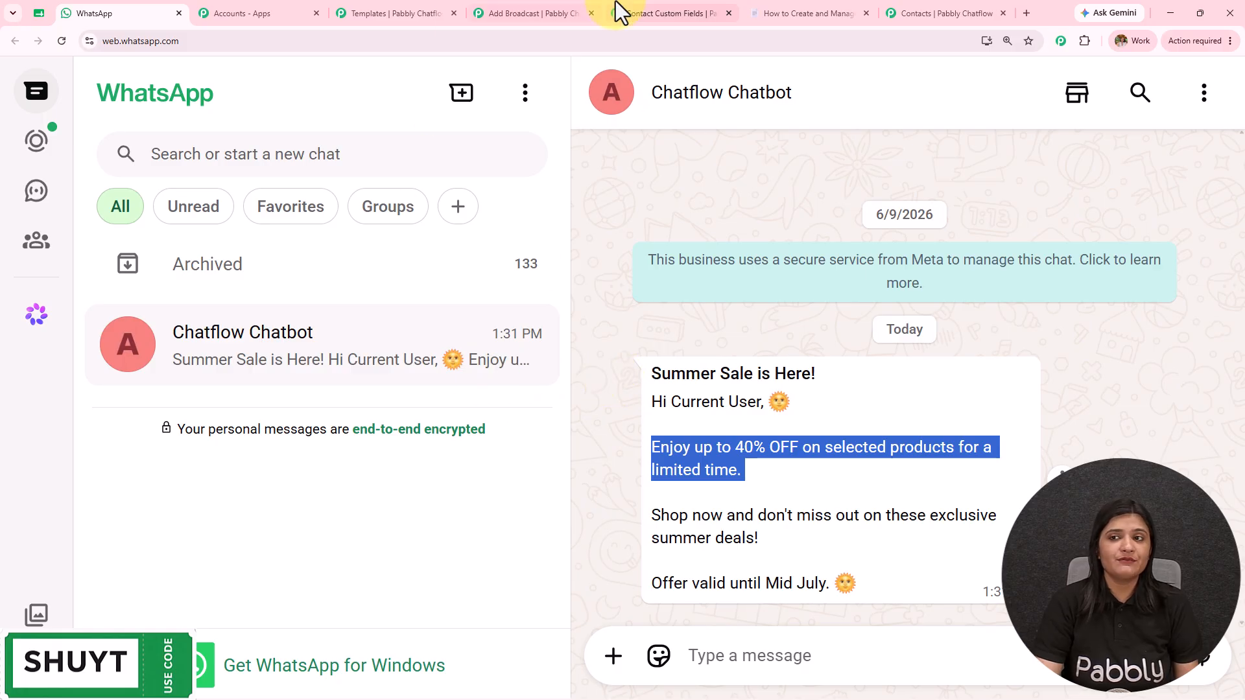
pyautogui.click(551, 3)
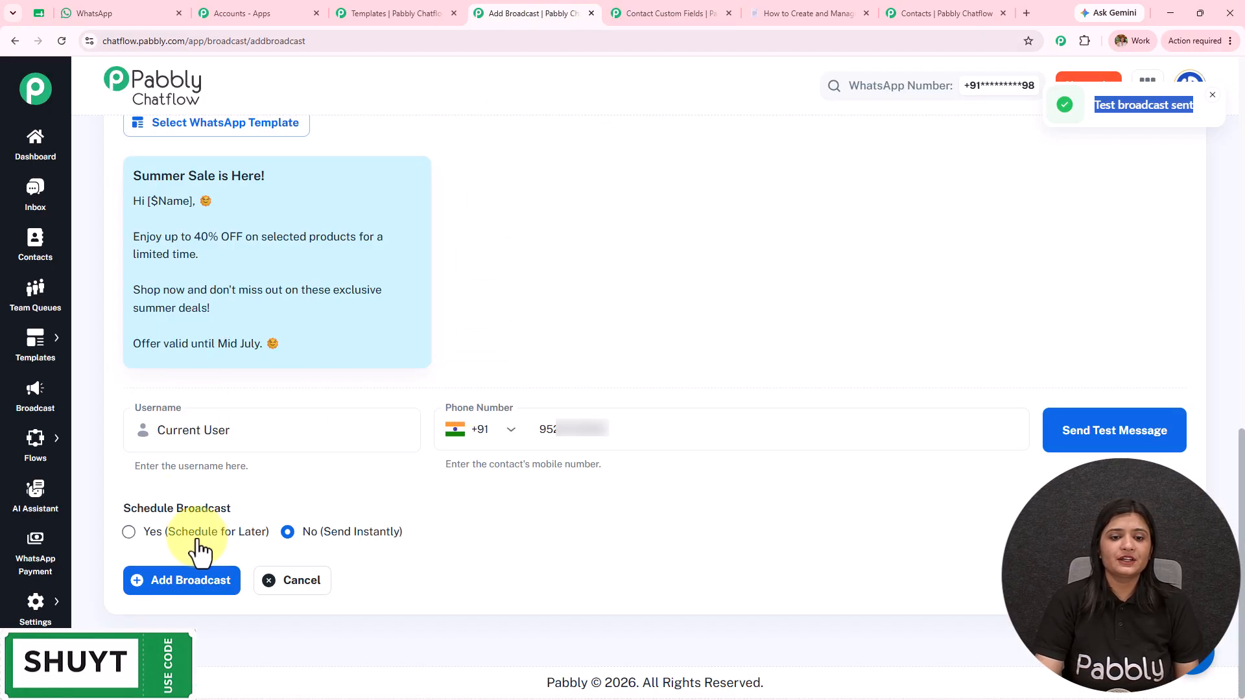
# - Choose Yes (Schedule for Later) and set the broadcast date and time to 07/09/2026 04:15 PM
pyautogui.moveTo(123, 509); pyautogui.dragTo(271, 511)
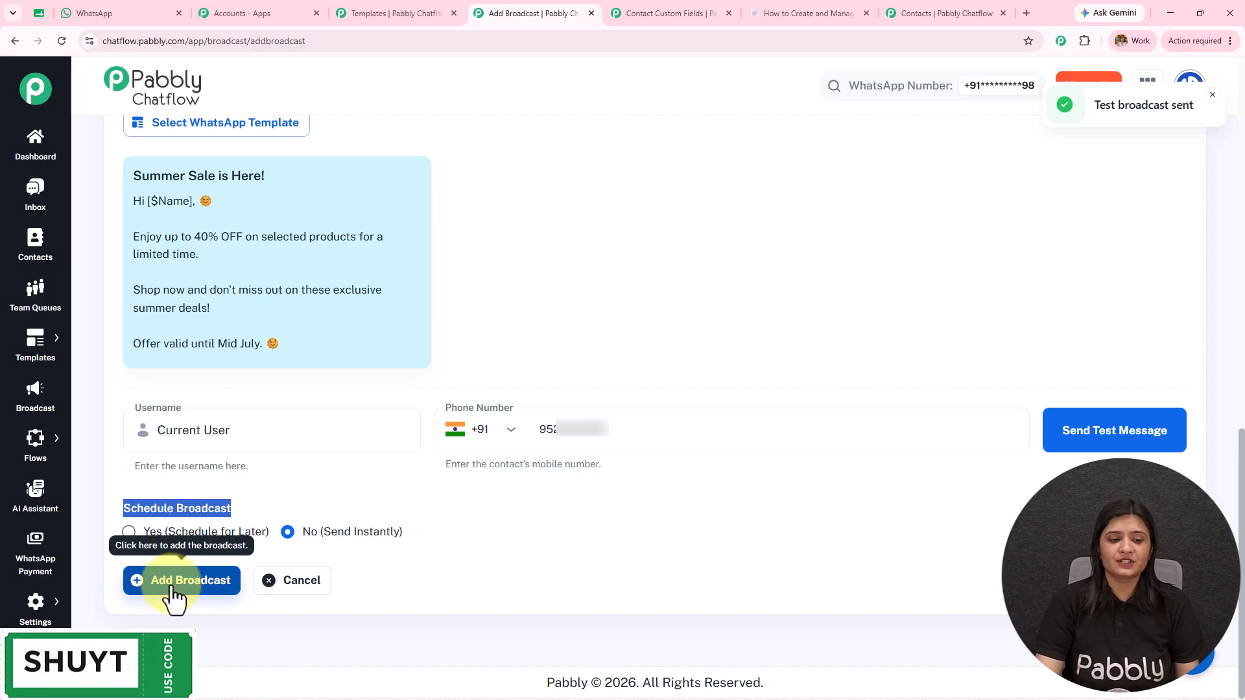
pyautogui.click(128, 531)
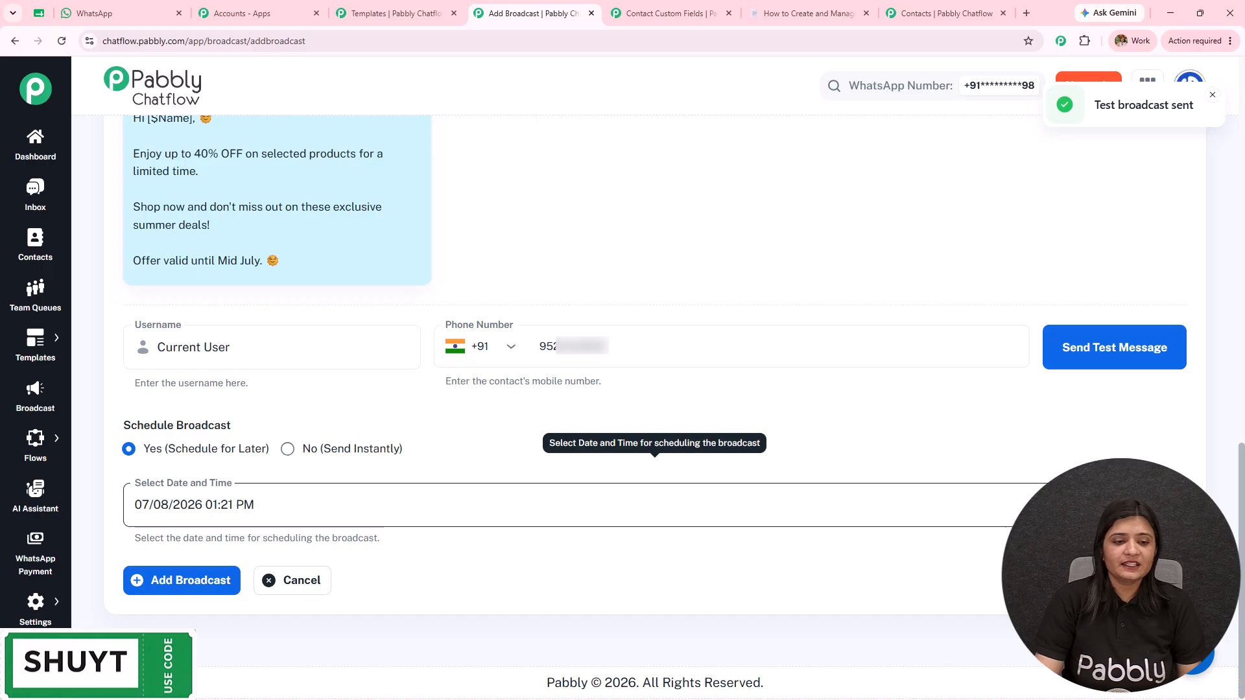
pyautogui.click(655, 499)
pyautogui.click(285, 267)
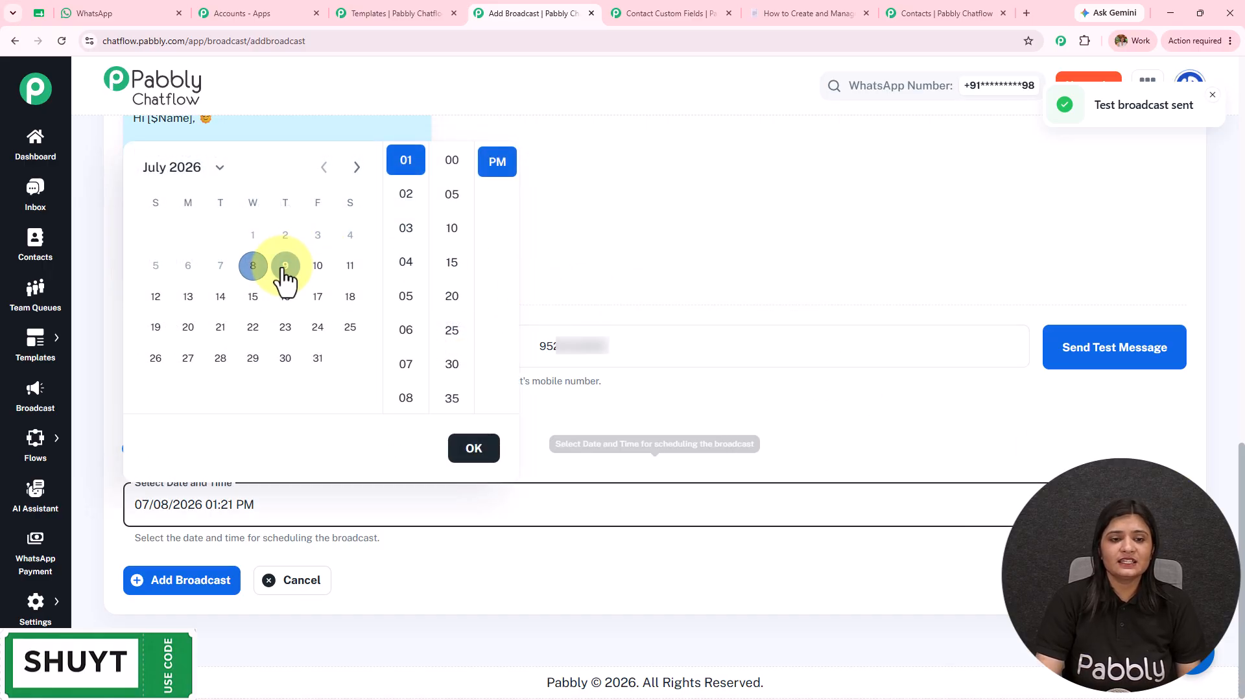
pyautogui.click(406, 262)
pyautogui.click(451, 263)
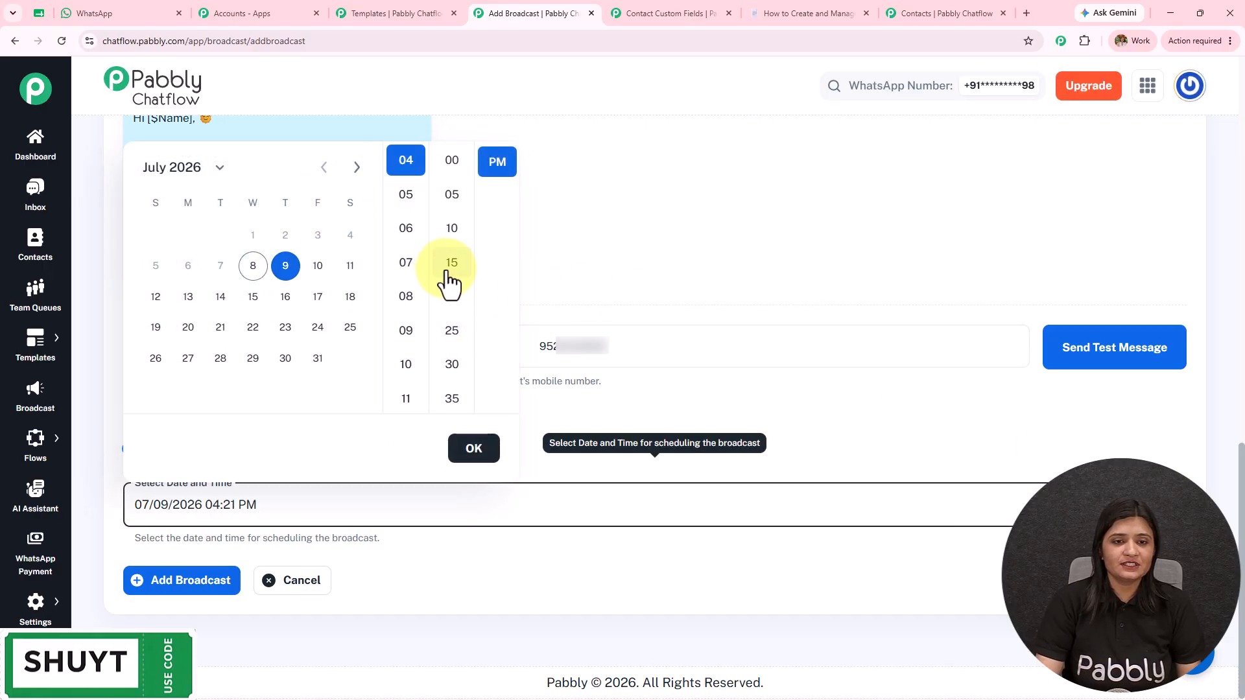
pyautogui.click(497, 454)
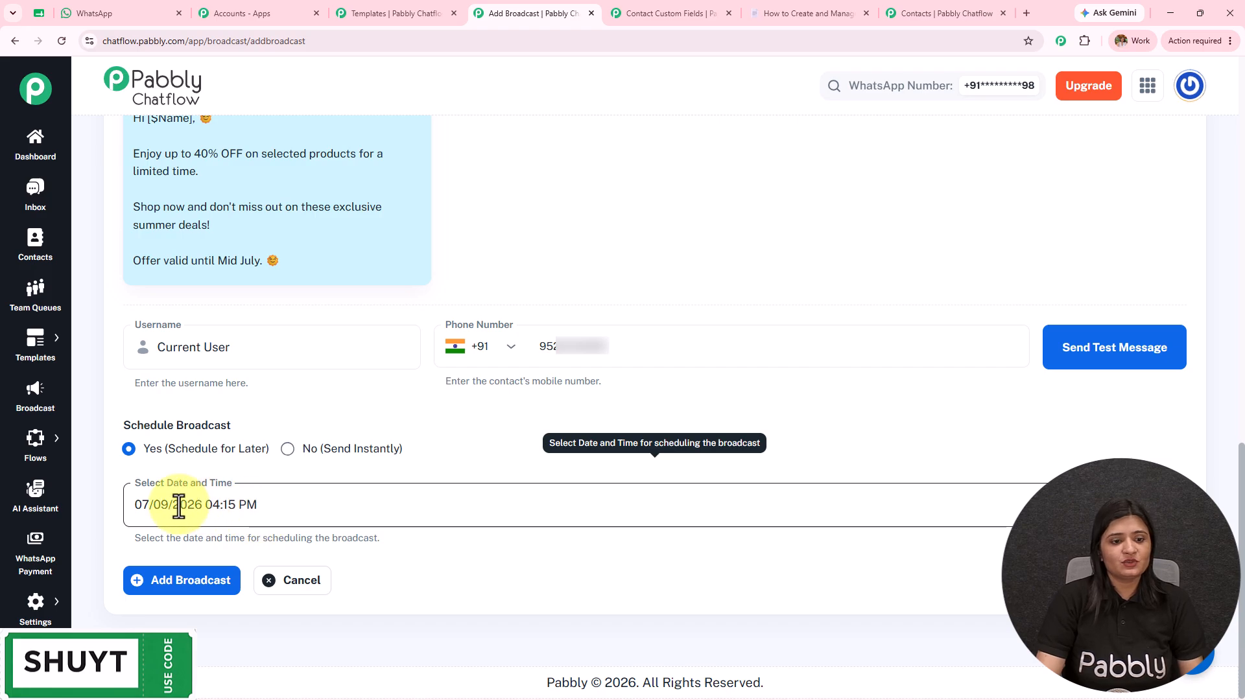
# - Try No (Send Instantly), return to Yes (Schedule for Later) for 07/09/2026 04:15 PM, and add the broadcast
pyautogui.click(286, 450)
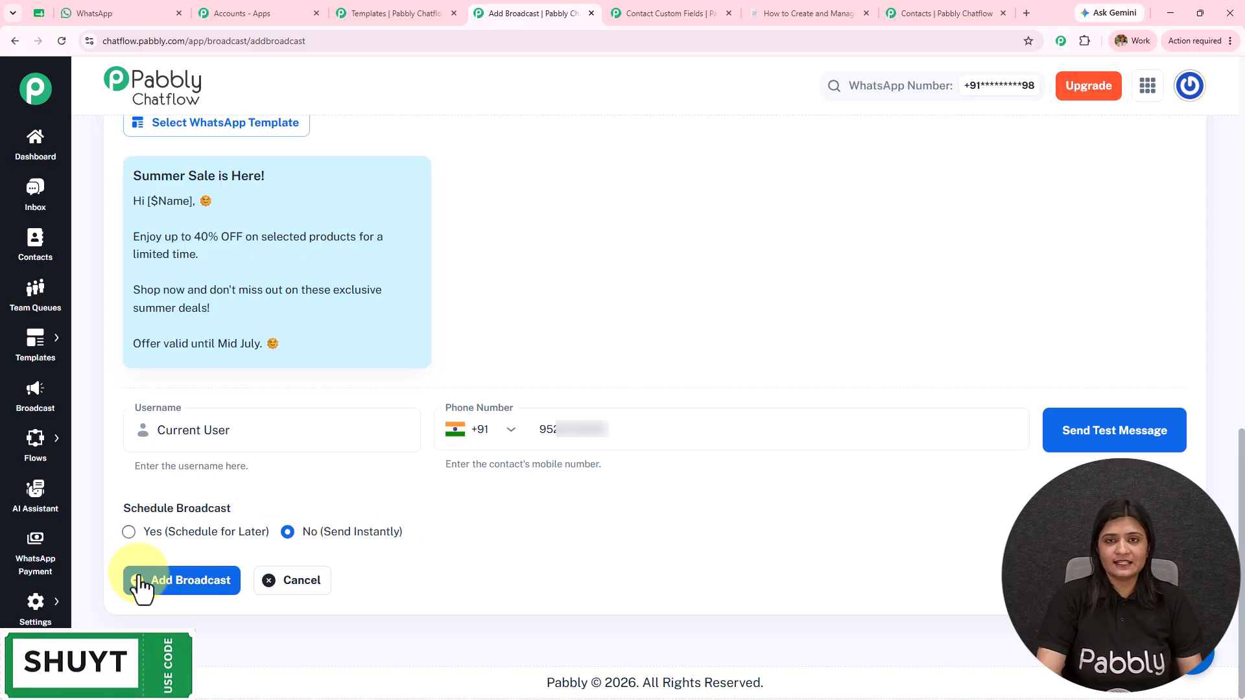
pyautogui.click(129, 532)
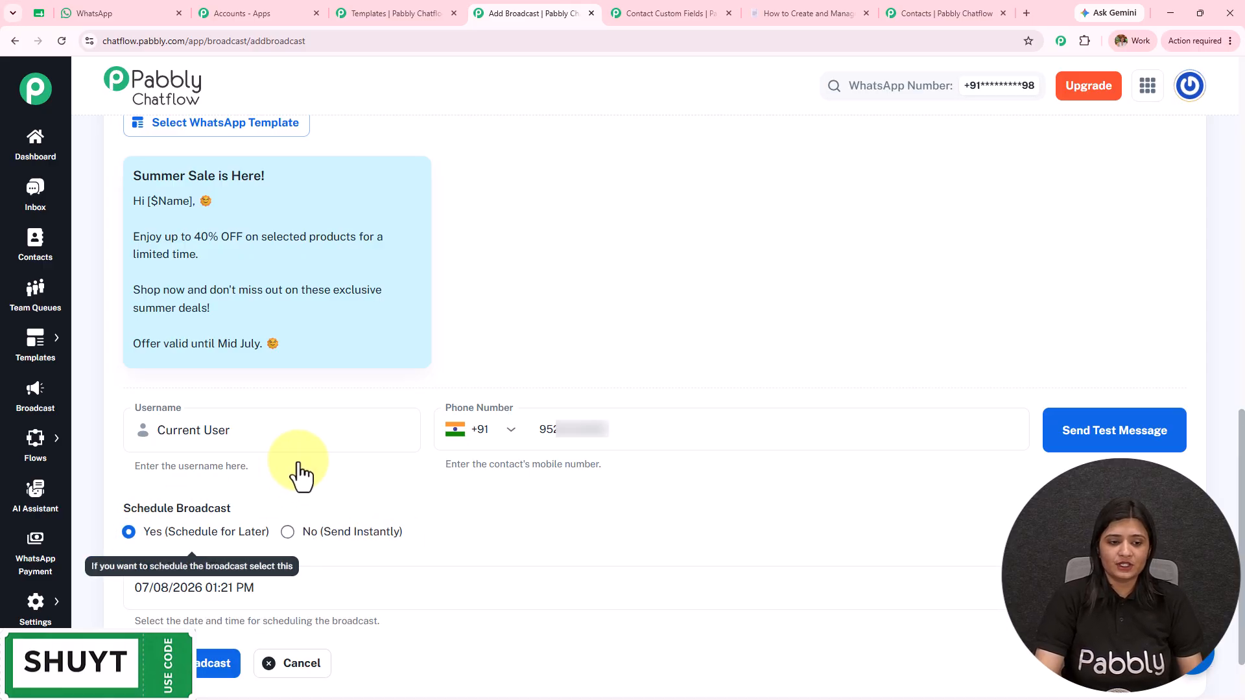
pyautogui.scroll(-2, 295, 473)
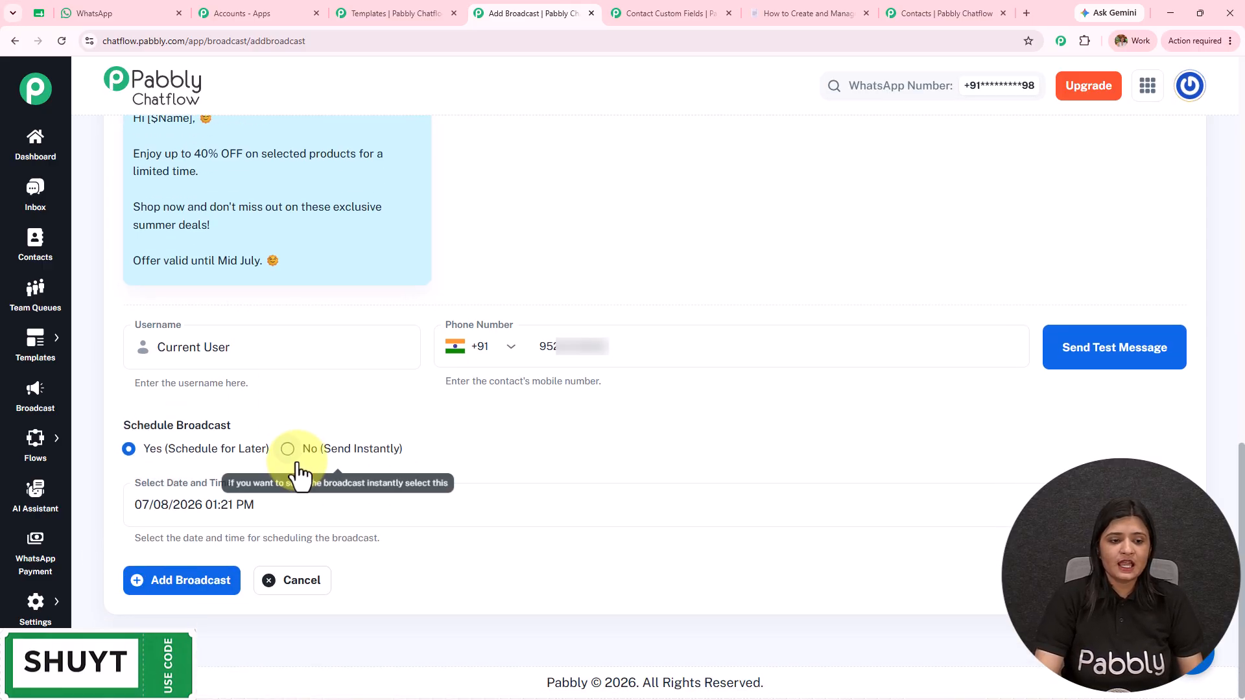
pyautogui.click(219, 585)
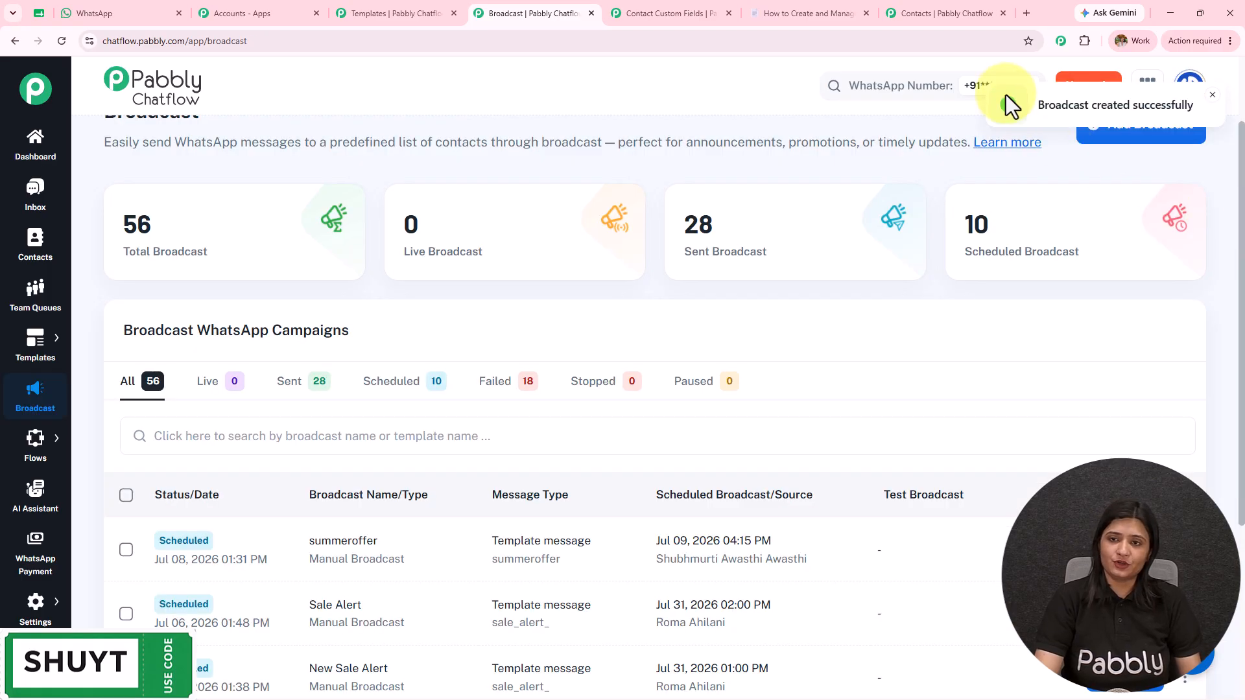
# - Filter the broadcast campaigns by Scheduled status and look at the summeroffer entry
pyautogui.scroll(-4, 653, 304)
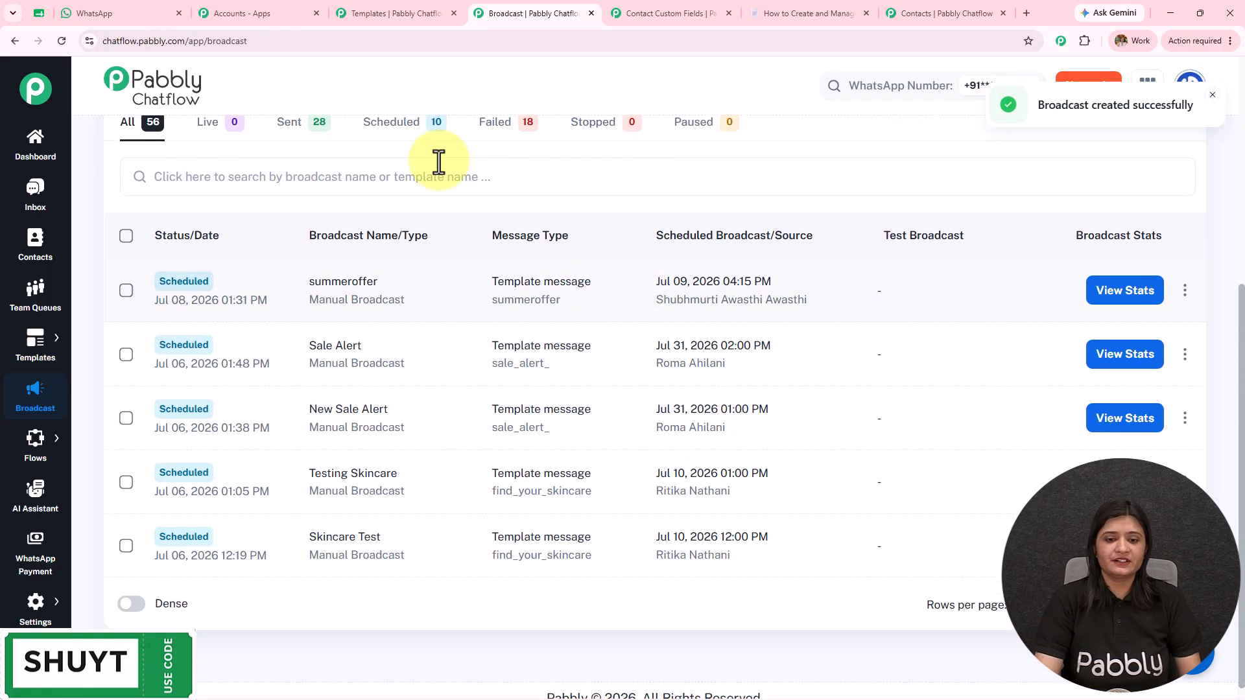
pyautogui.click(378, 130)
pyautogui.scroll(-2, 502, 313)
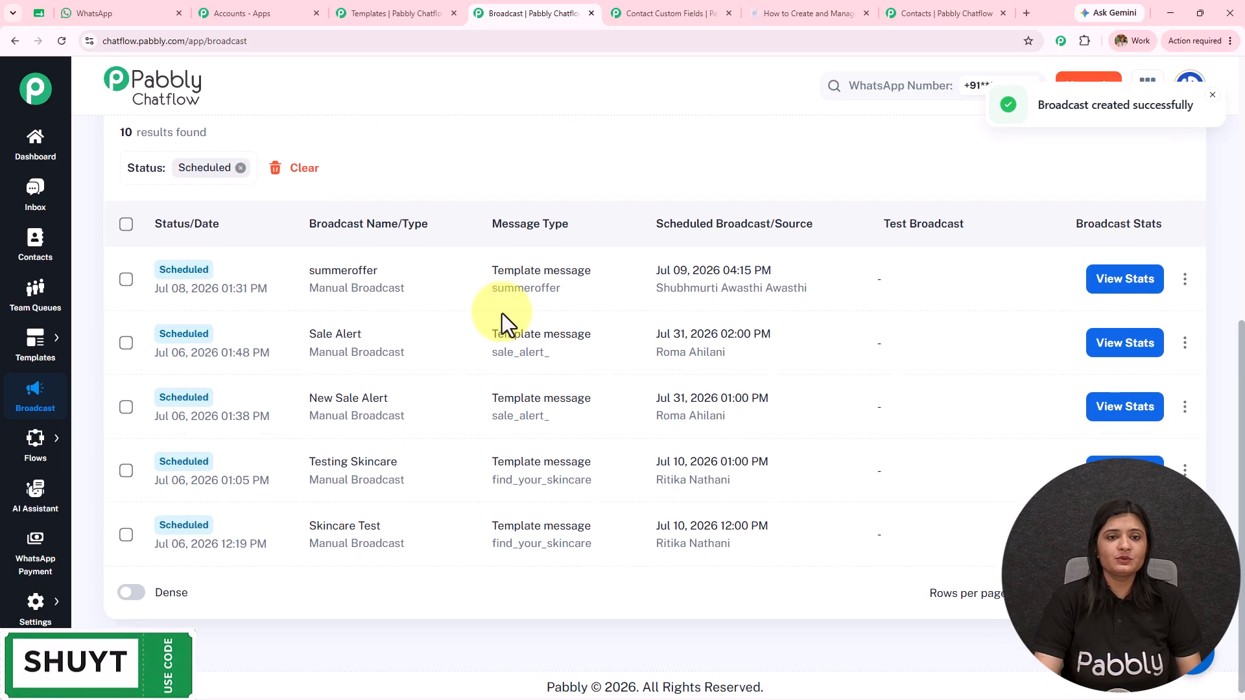